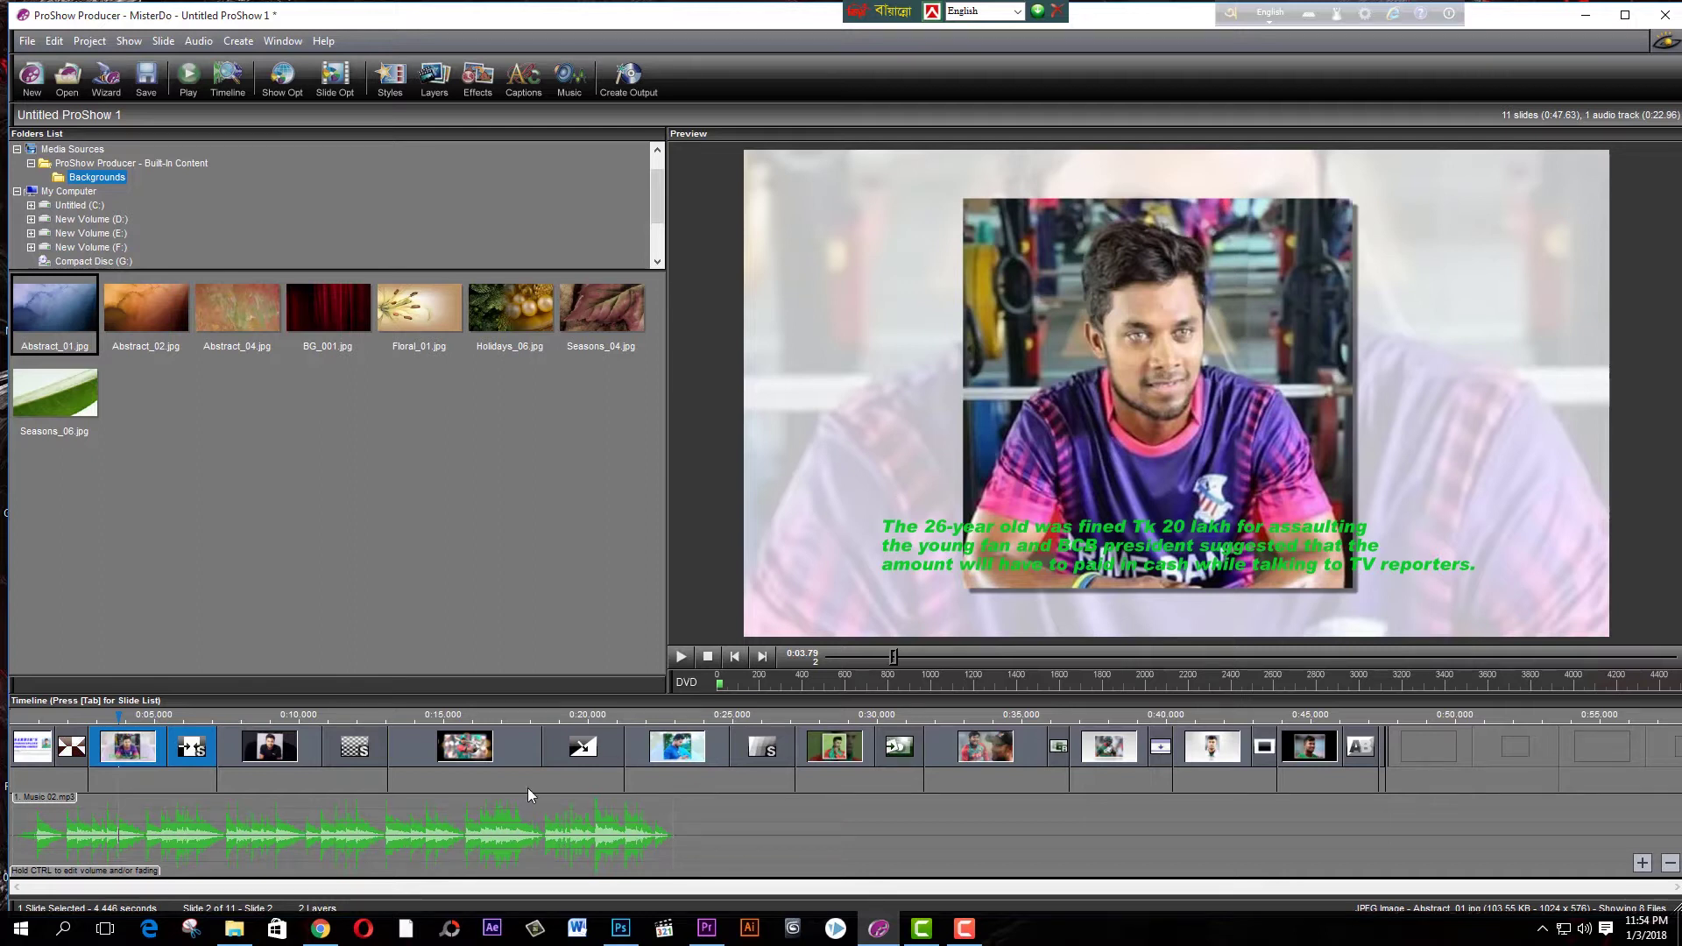
Preview the show from the first slide with one pause and resume, then return to the start.
left_click(37, 724)
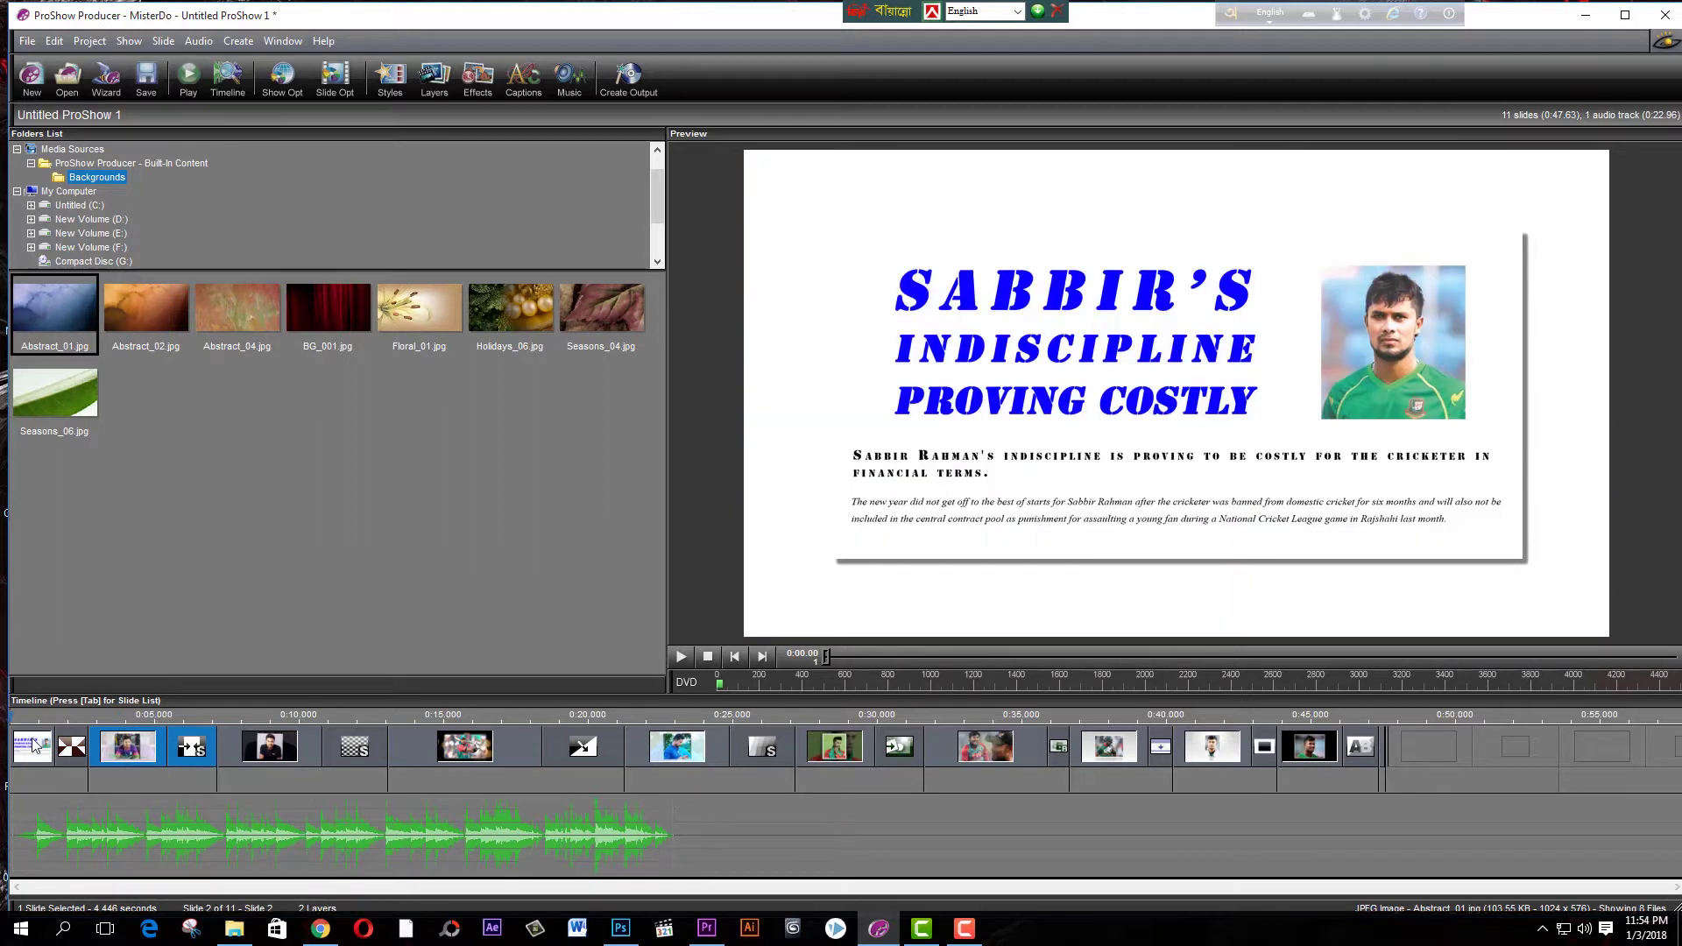
key("space")
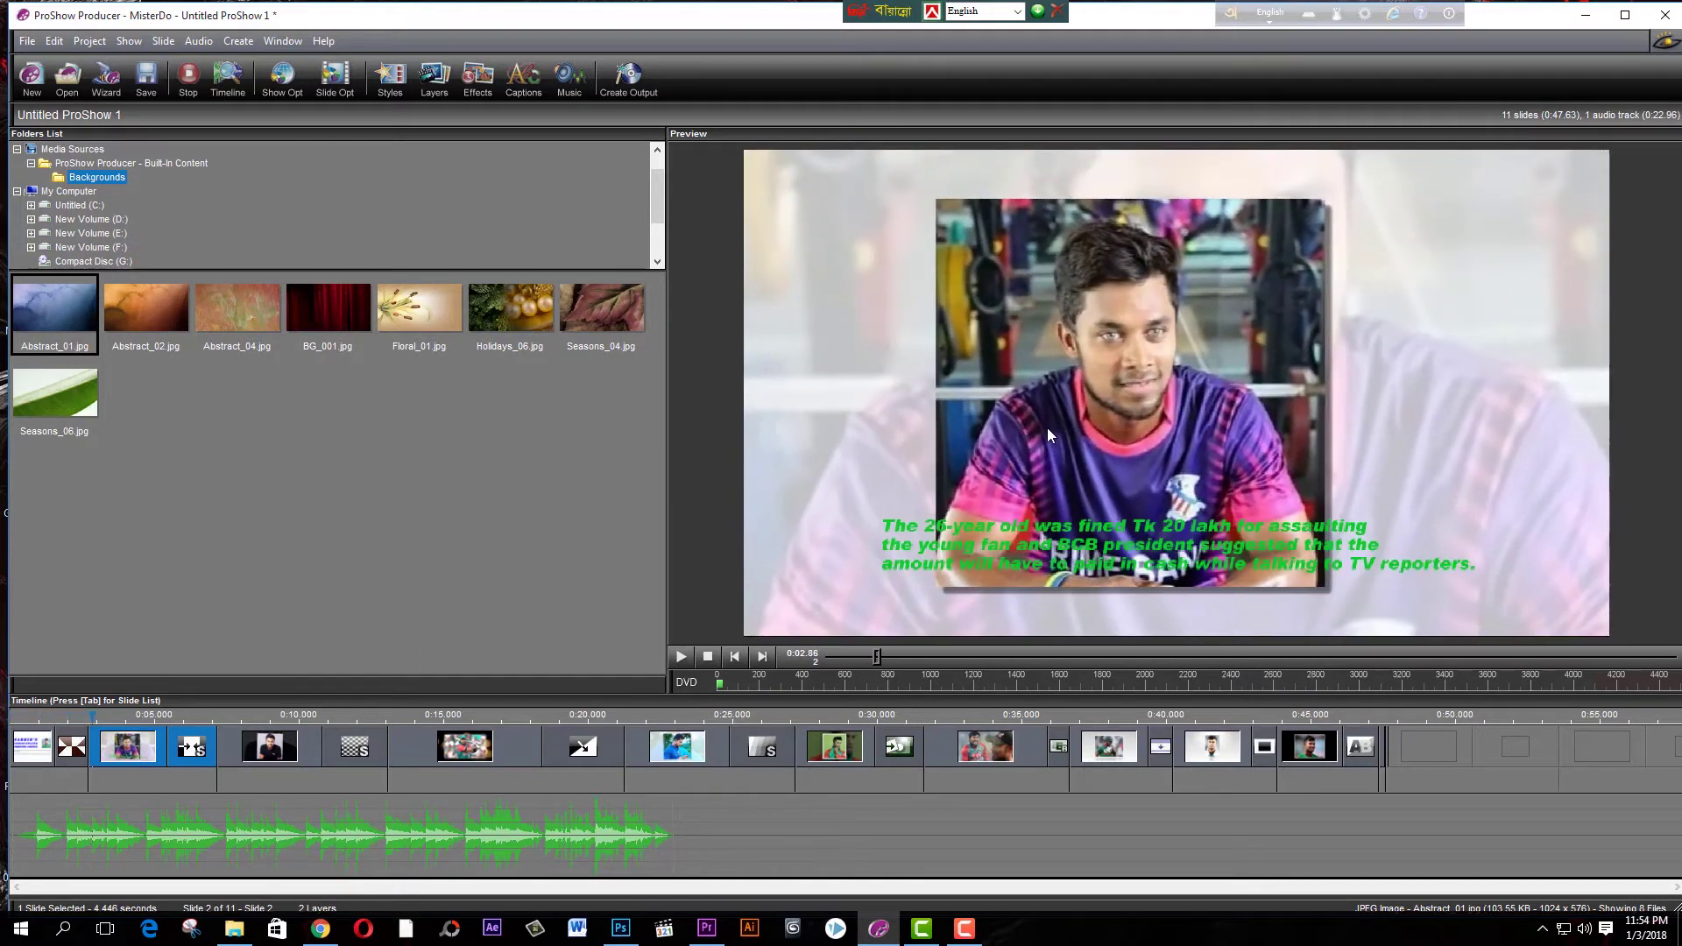
key("space")
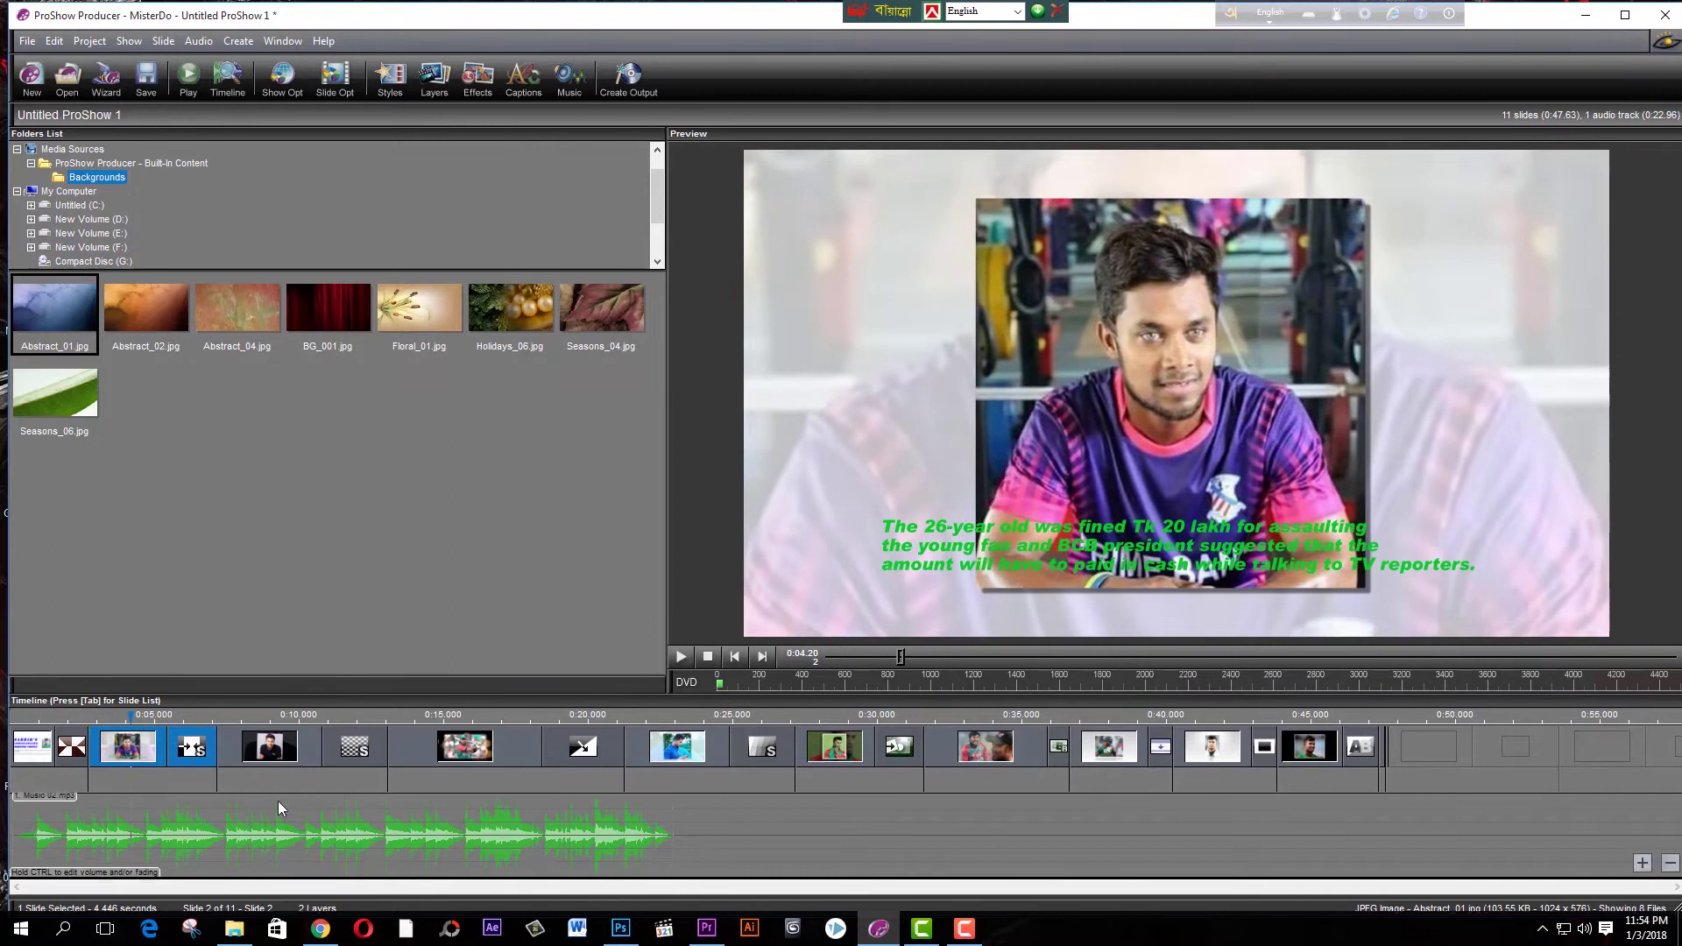
key("space")
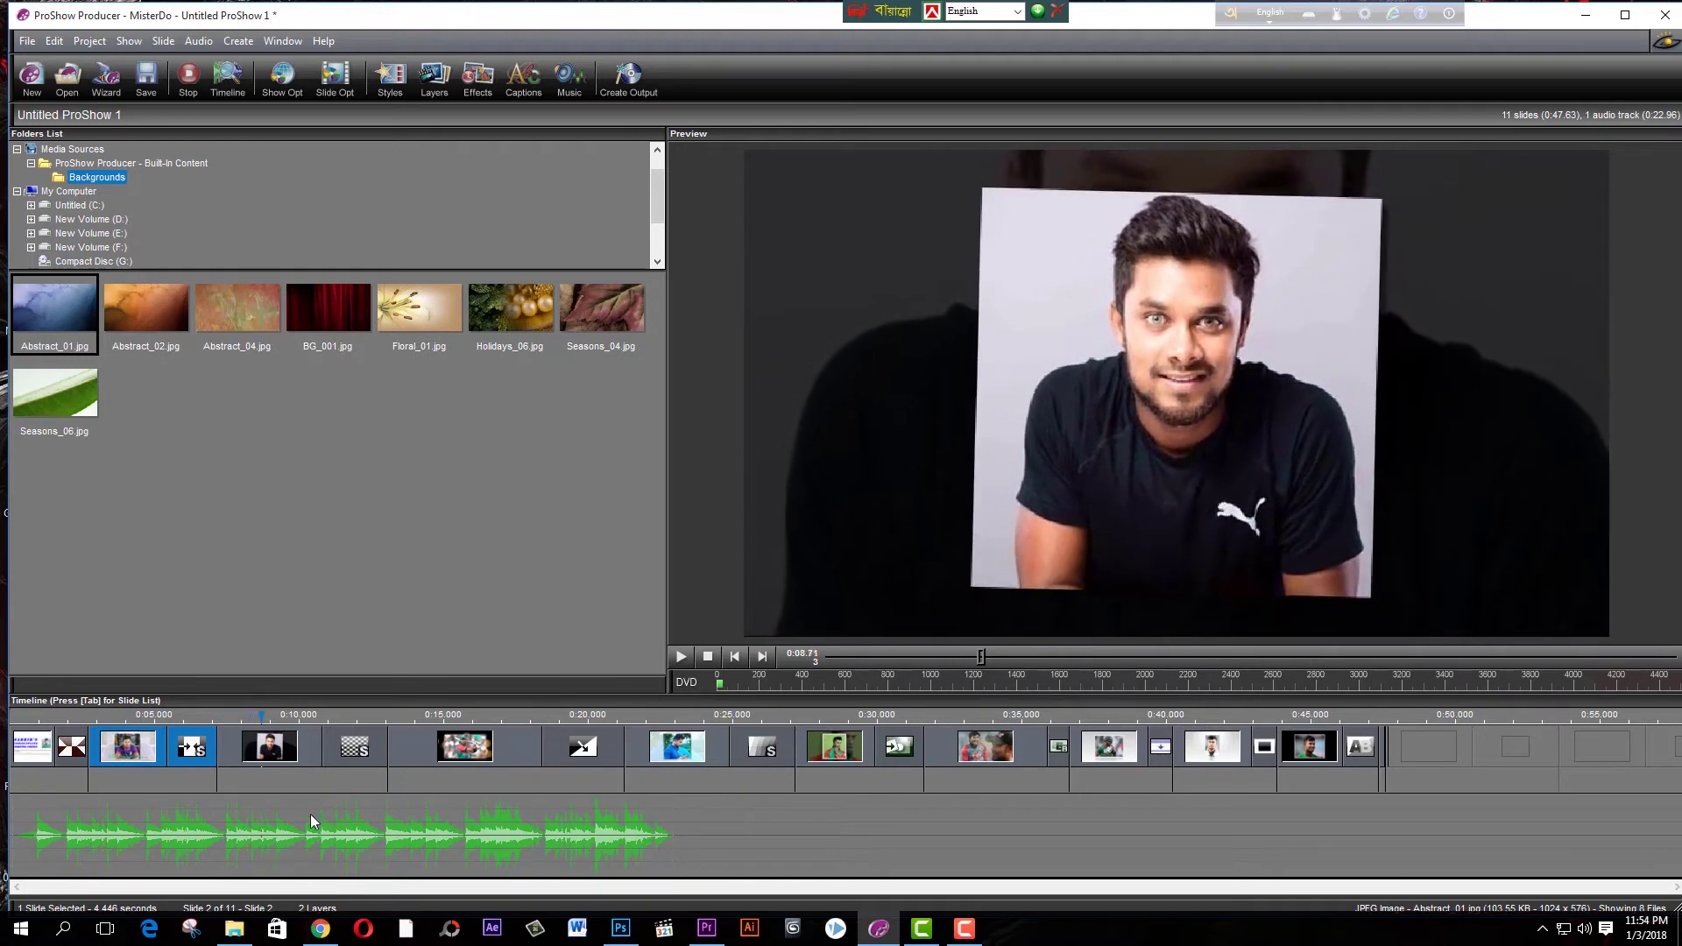
key("space")
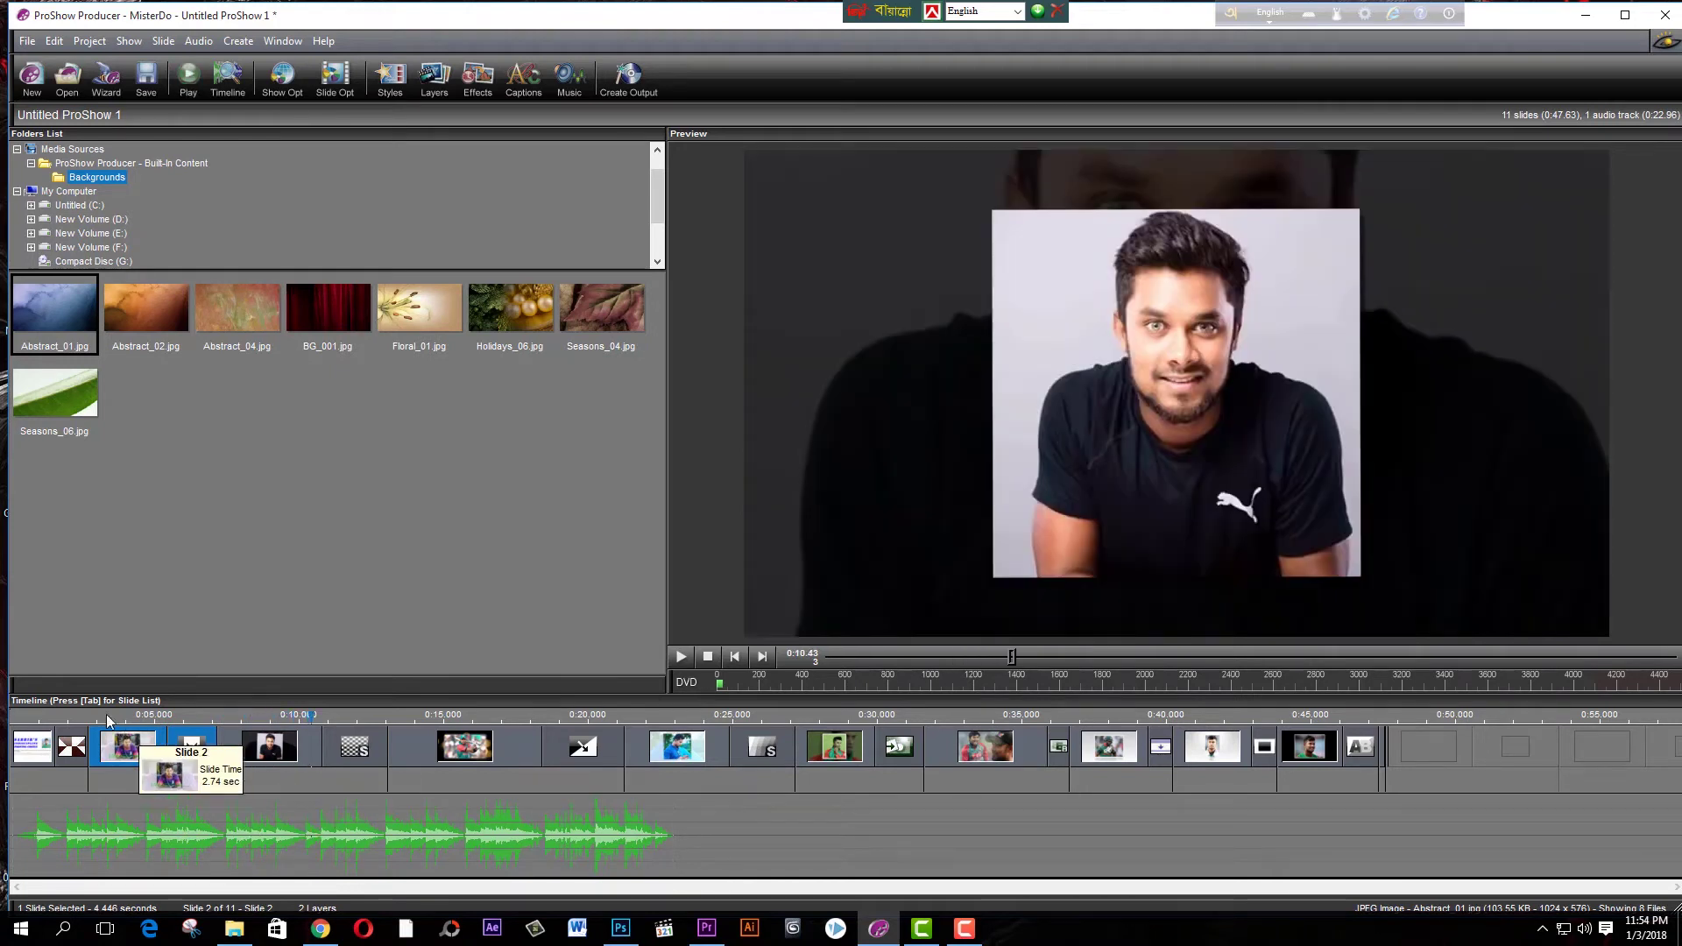
left_click(46, 725)
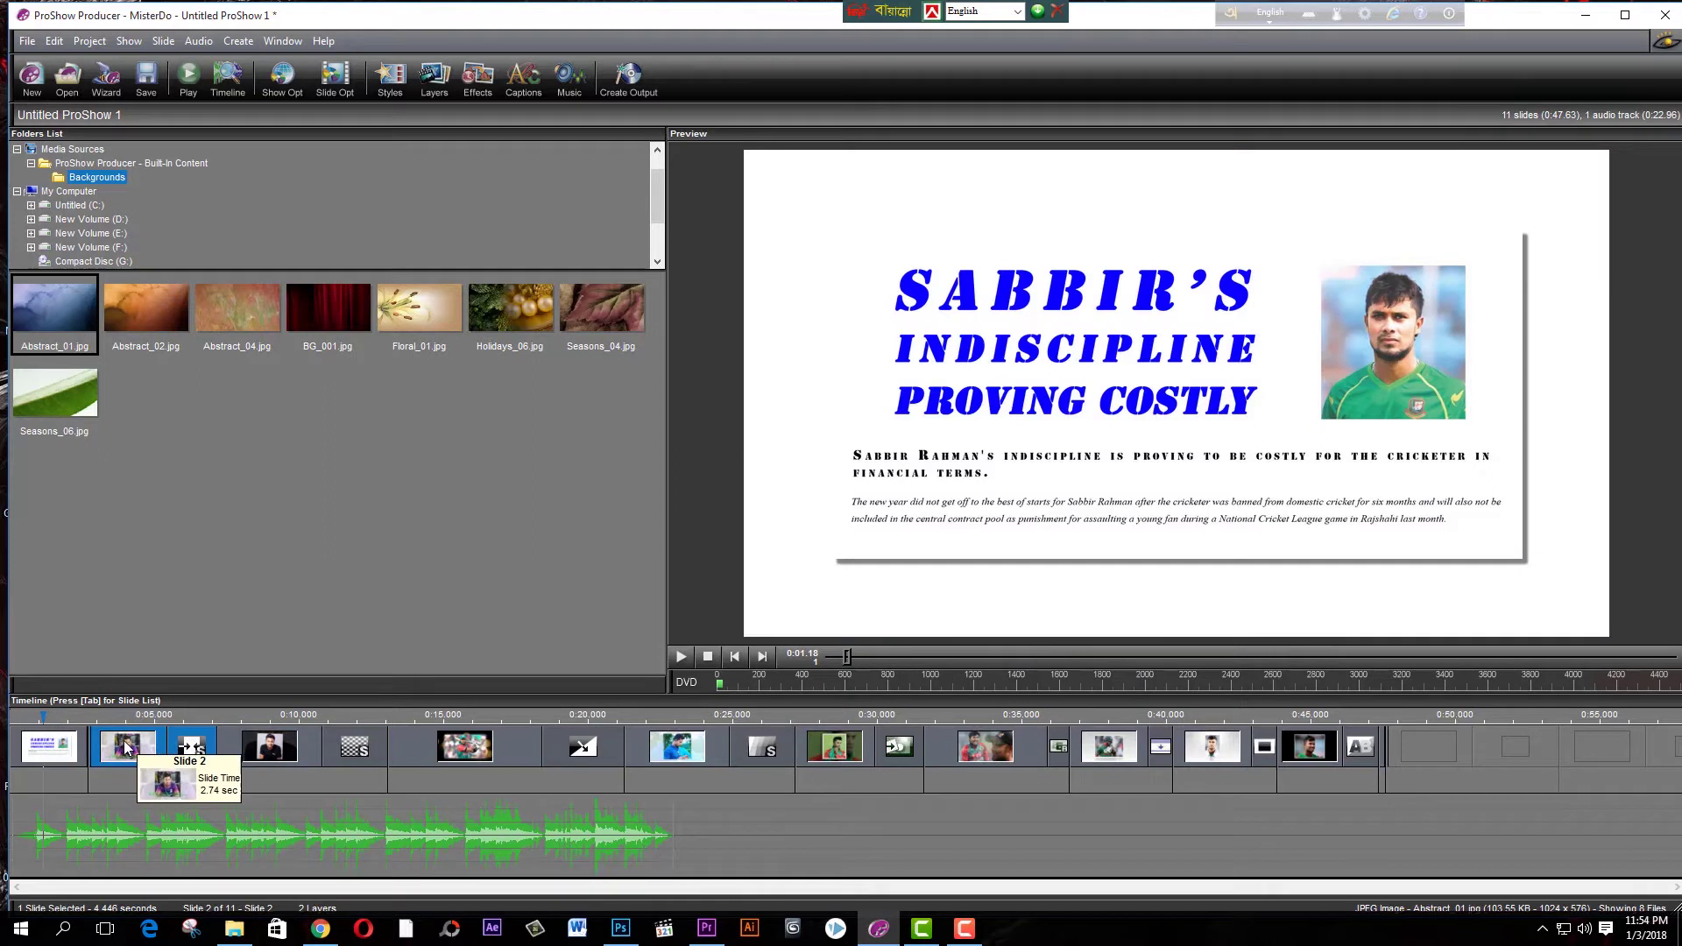
Lengthen slide 1 on the timeline so the show runs 0:52.44, and play it back.
left_click_drag(63, 749, 169, 751)
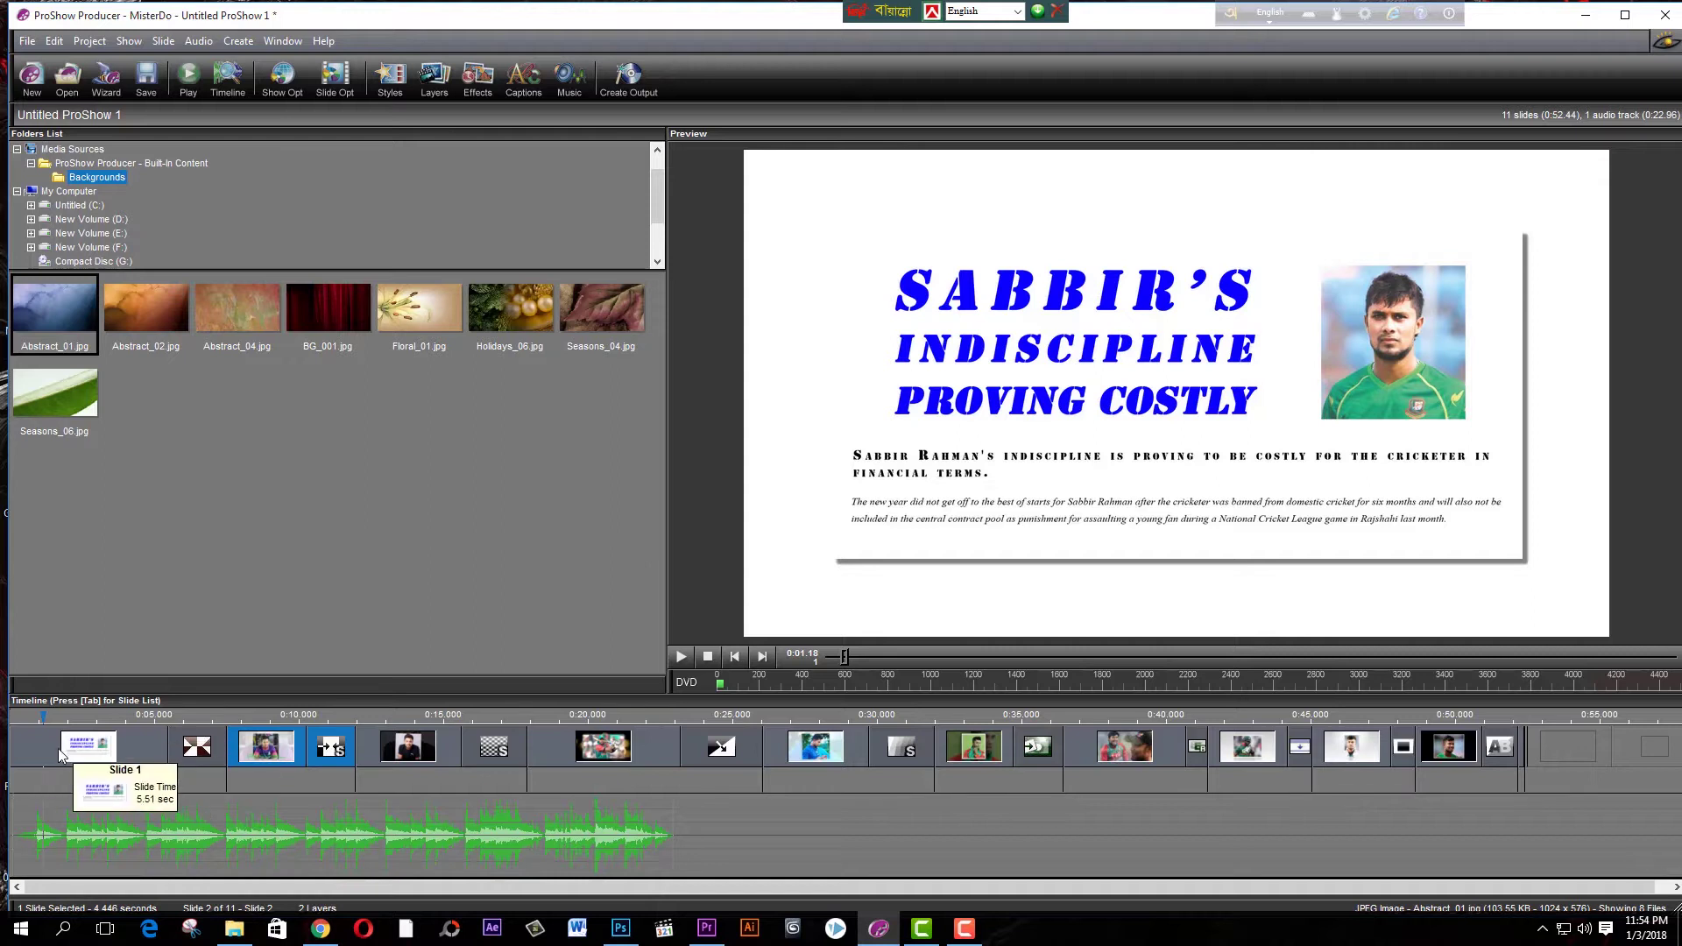
key("space")
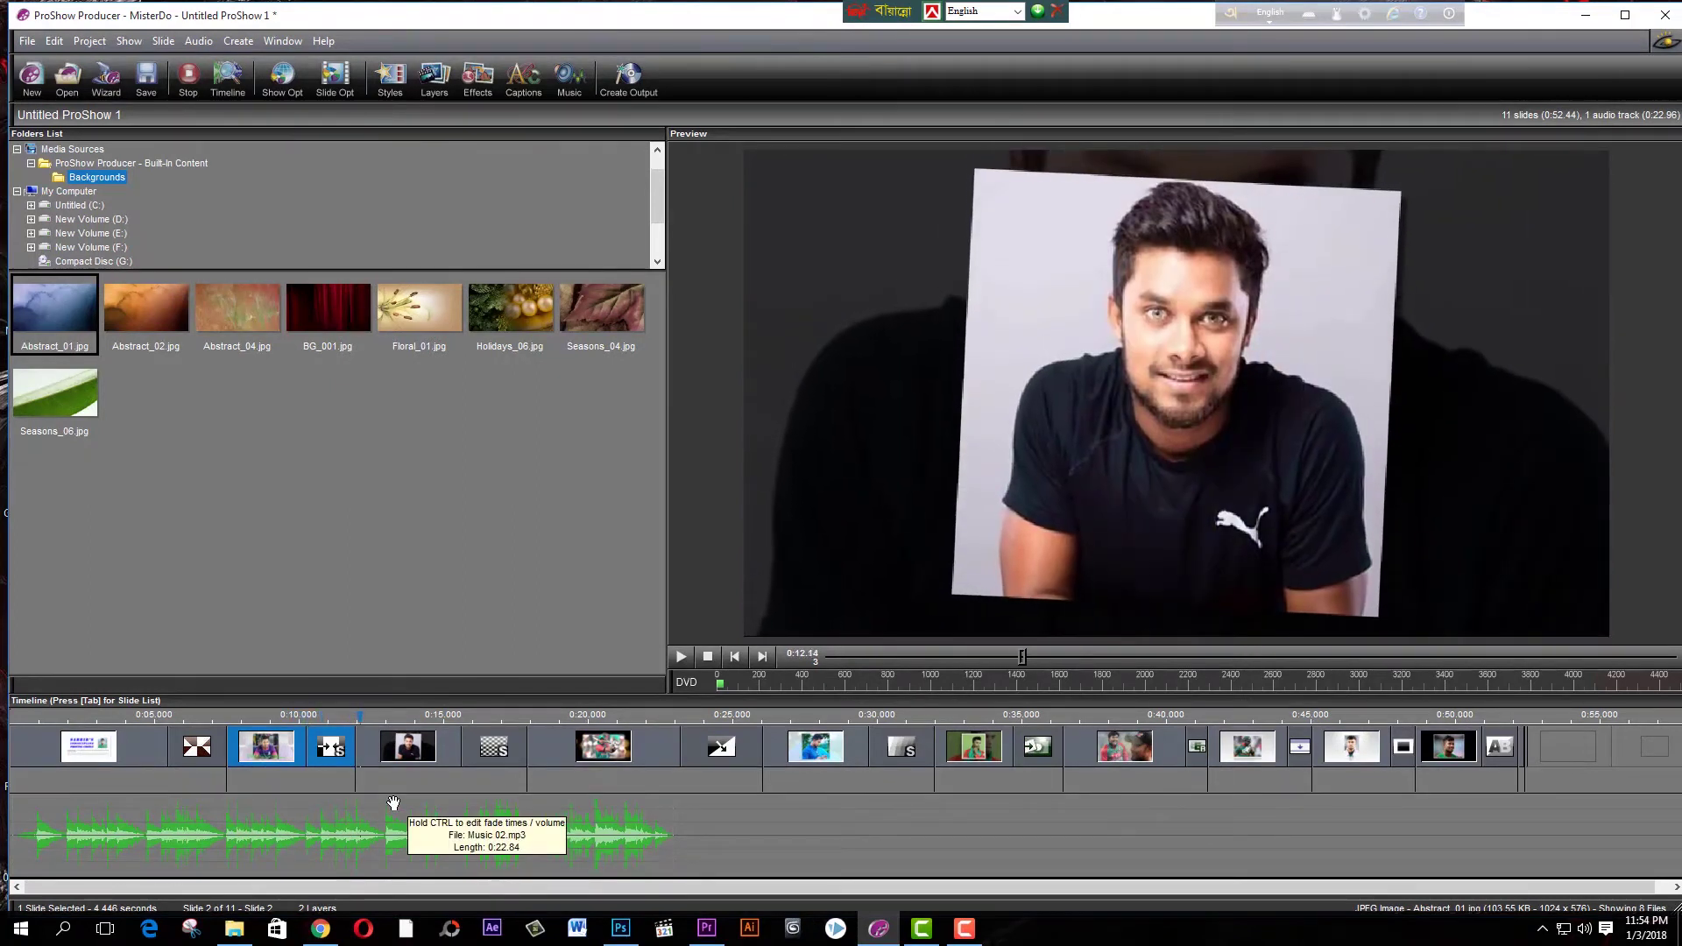
left_click(284, 755)
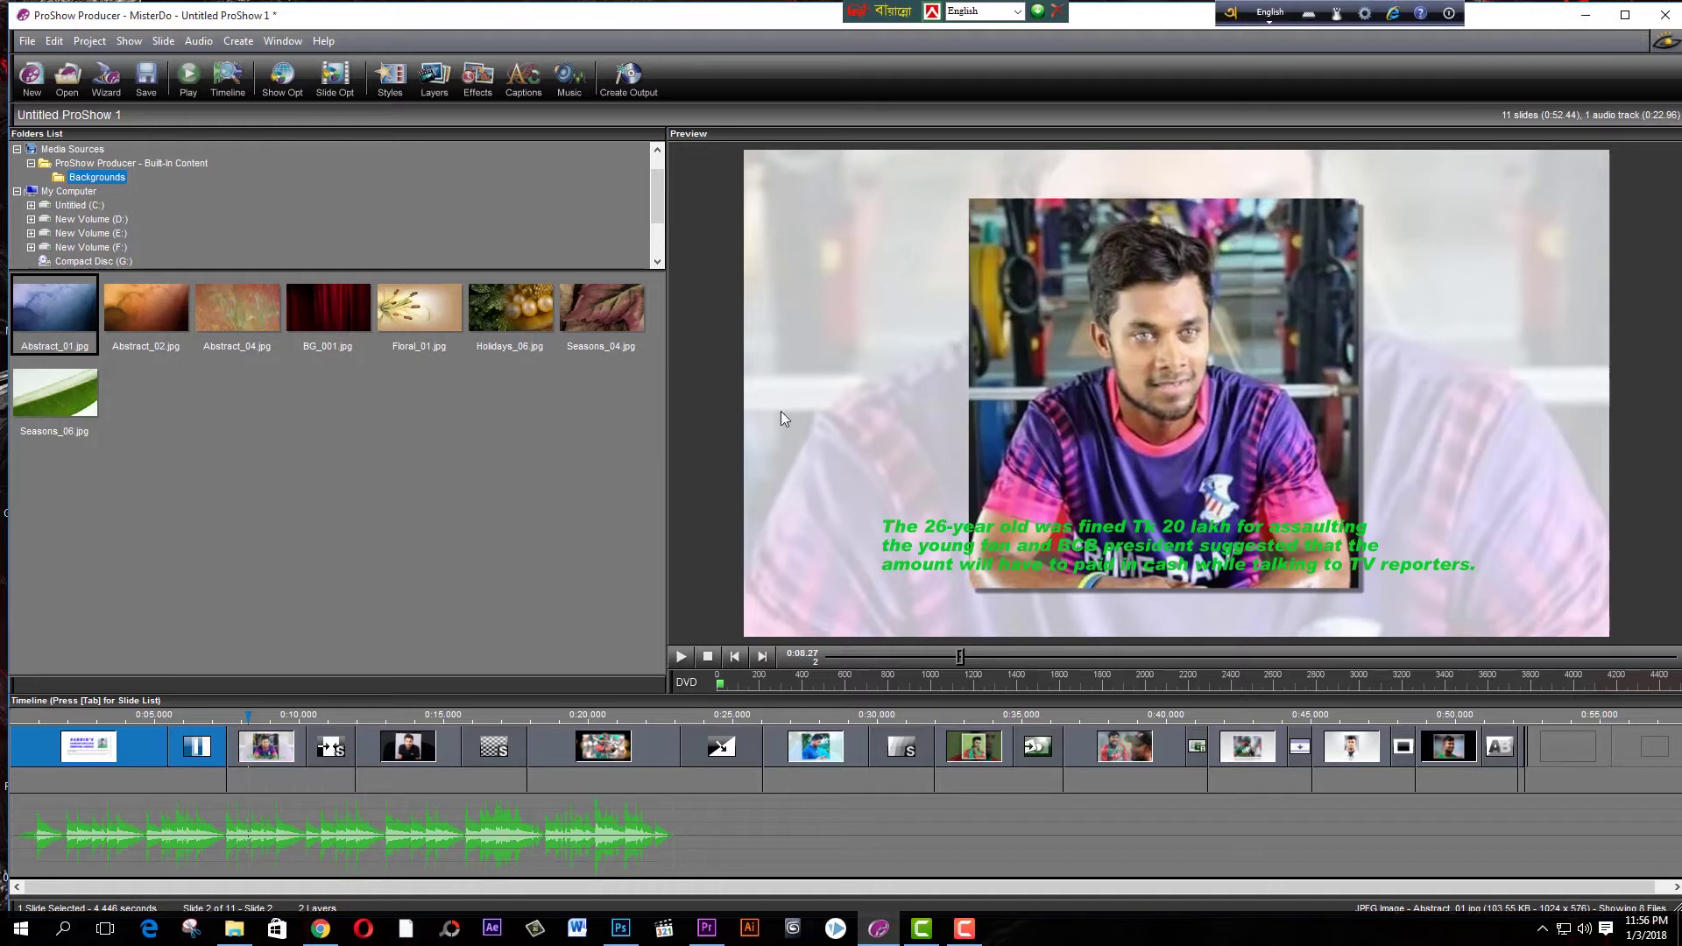
Close ProShow without saving, refresh the desktop, and relaunch ProShow Producer from its shortcut.
left_click(1664, 17)
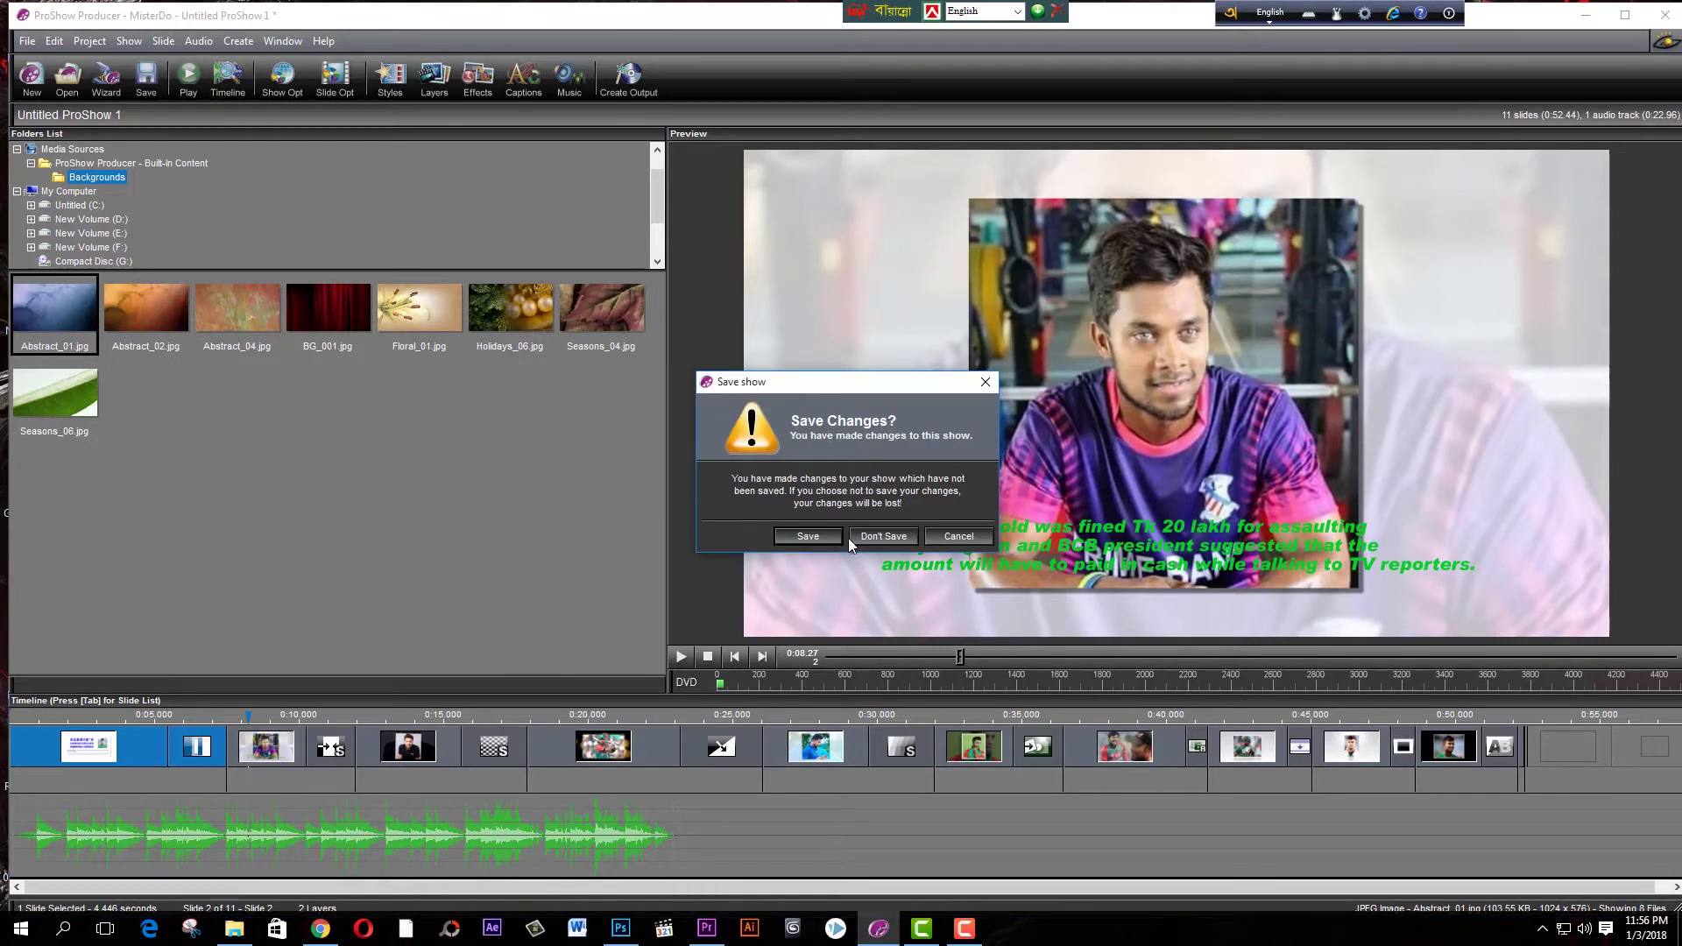
left_click(874, 538)
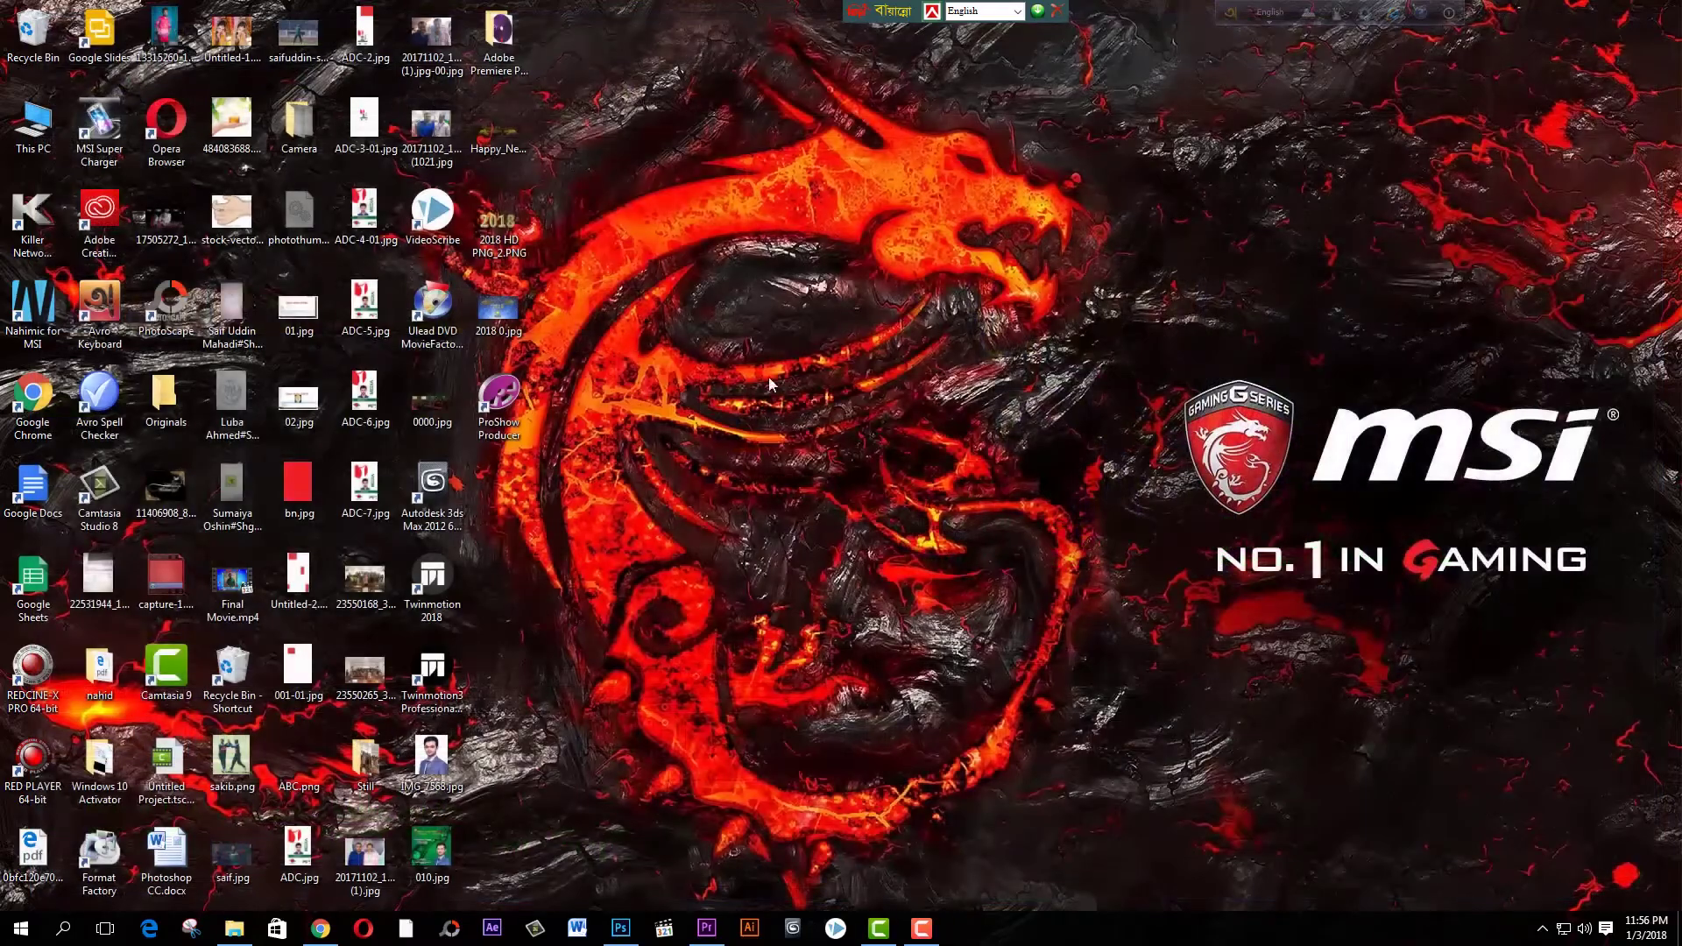
right_click(759, 329)
left_click(821, 413)
left_click(506, 411)
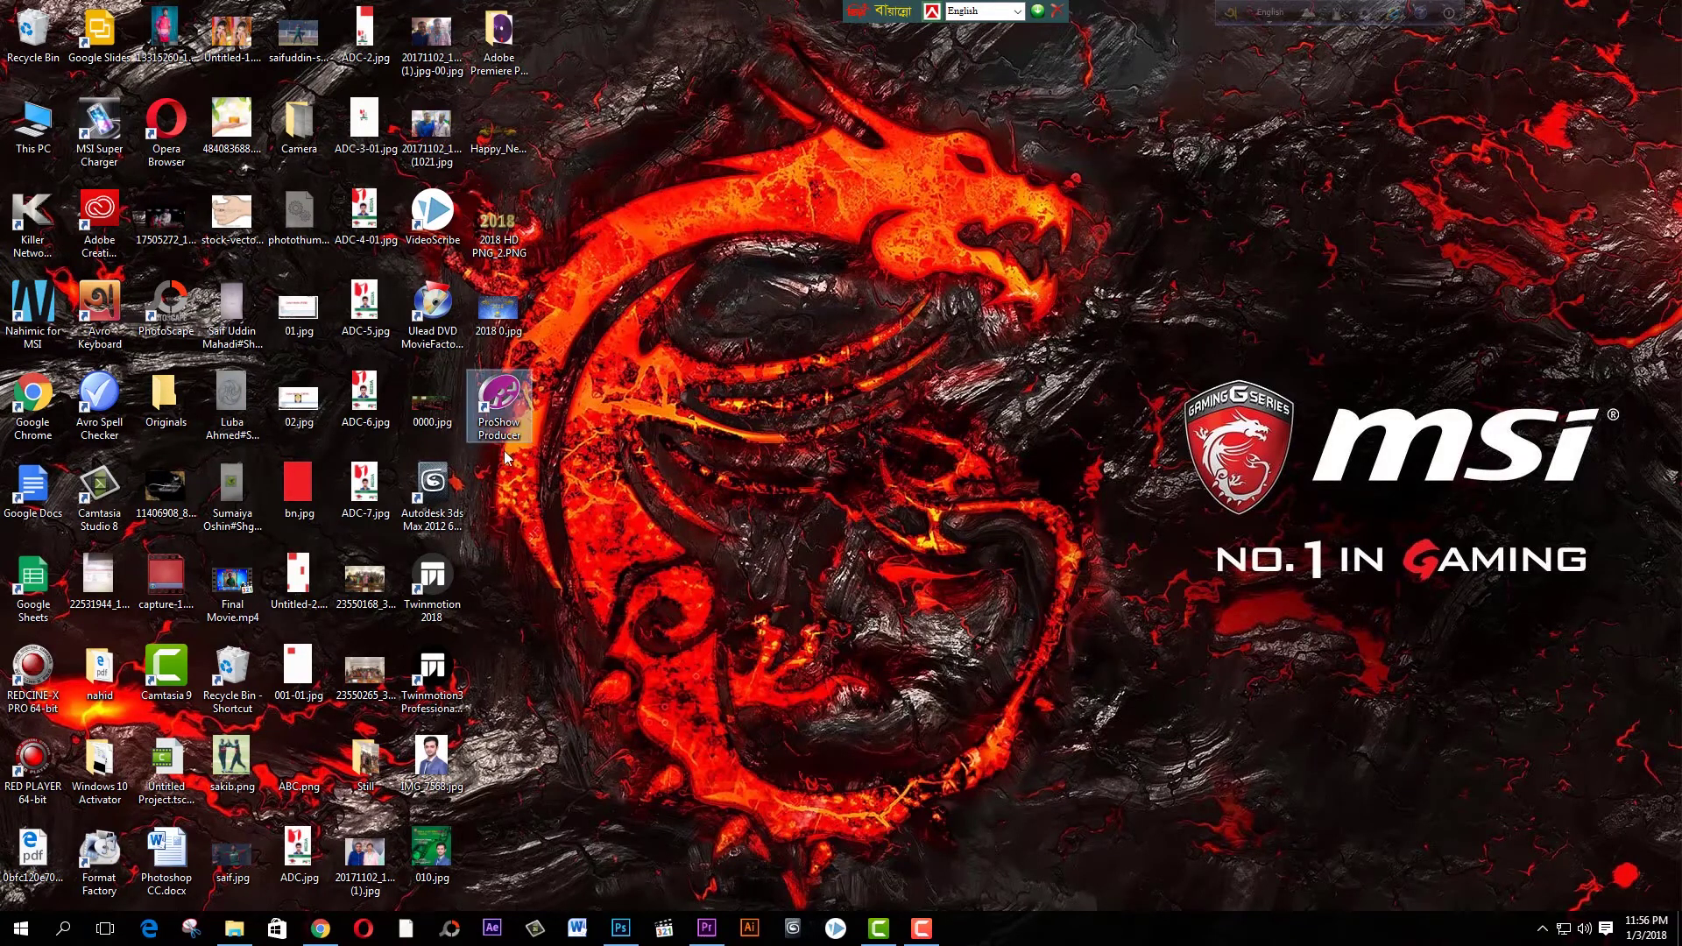
double_click(512, 415)
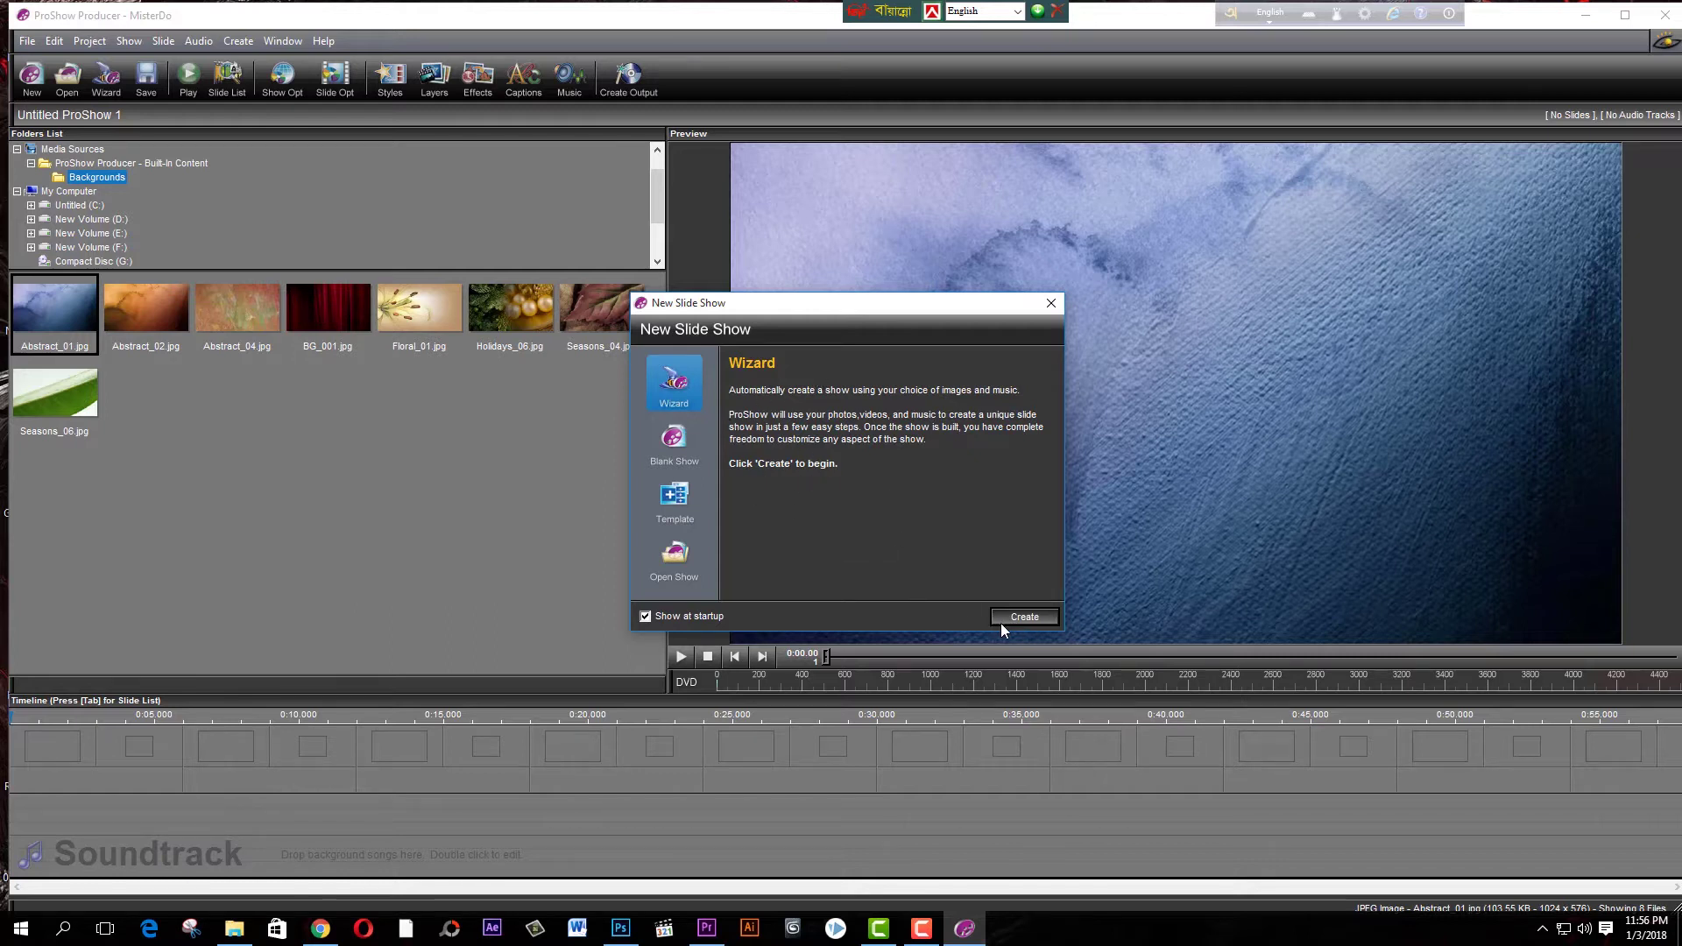
Start a new show with Create with Wizard, then switch to File Explorer.
left_click_drag(785, 312, 785, 306)
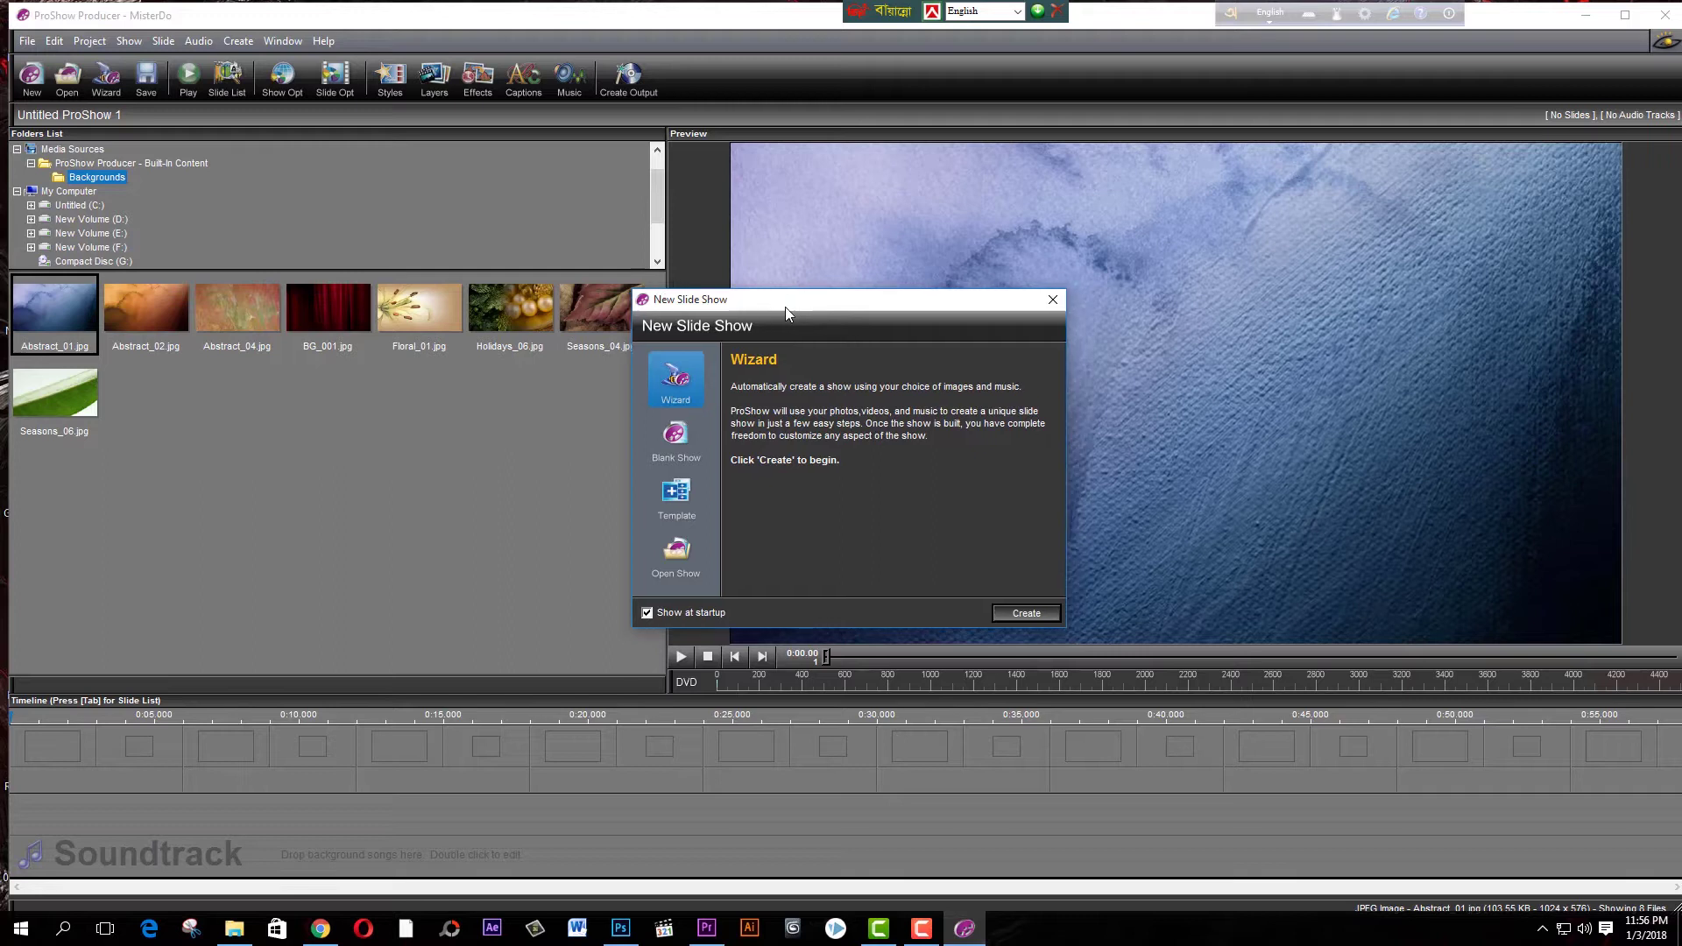
left_click(852, 762)
mouse_move(825, 312)
left_mouse_down()
mouse_move(802, 336)
mouse_move(804, 319)
left_mouse_up()
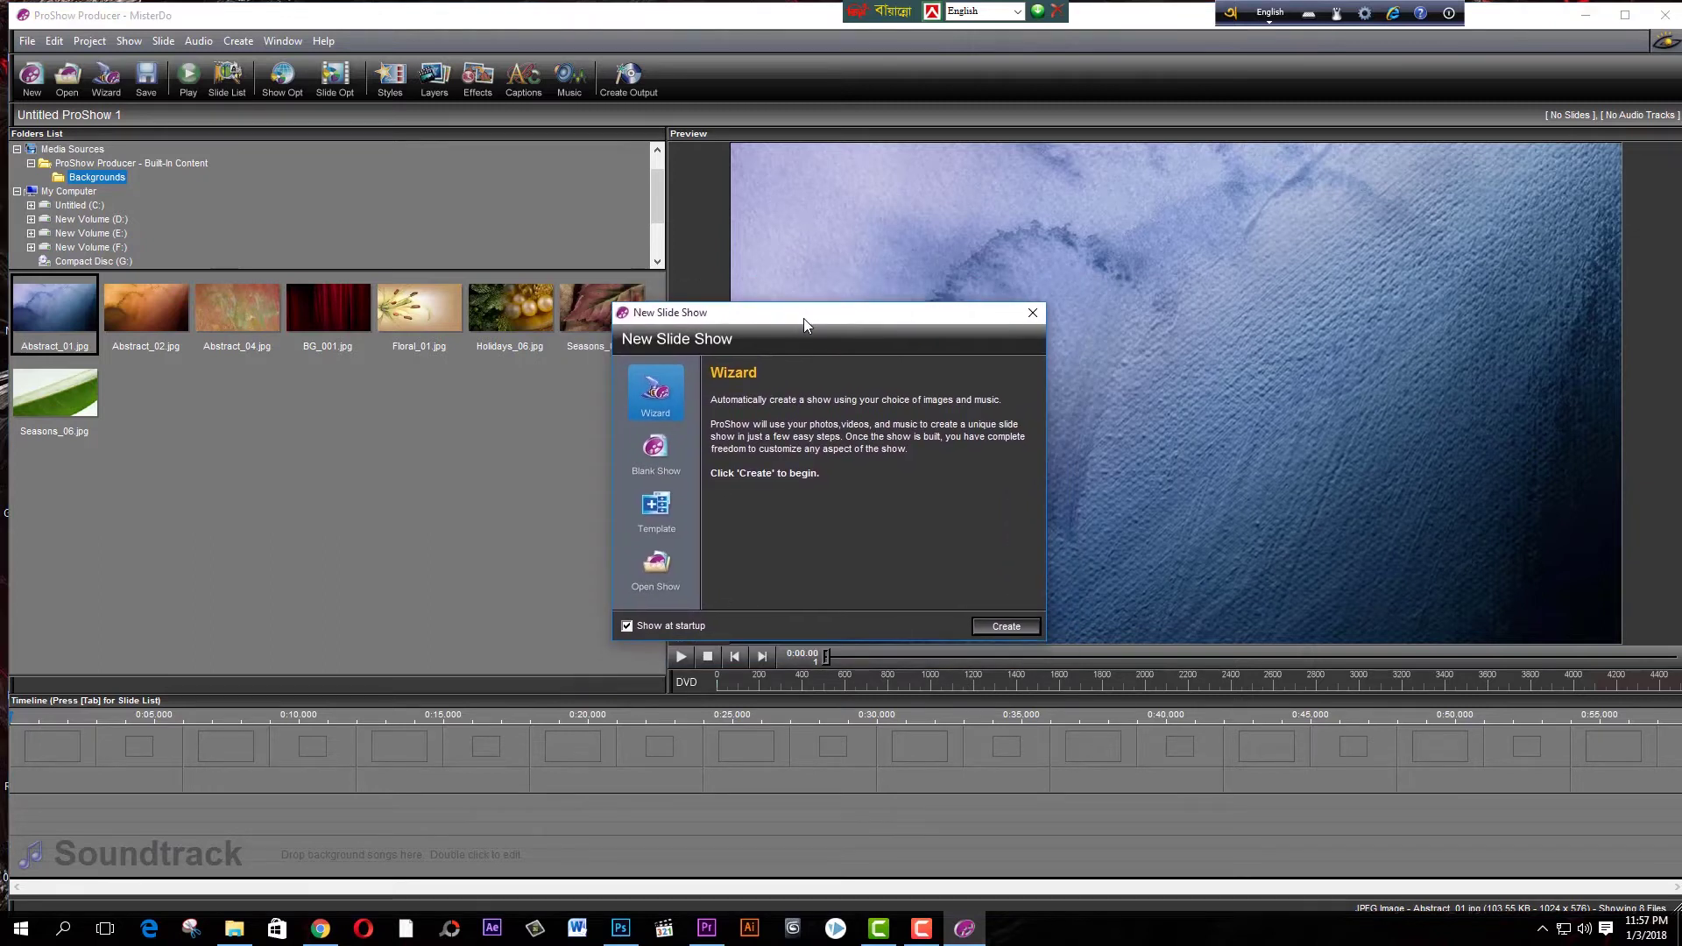
left_click(1006, 626)
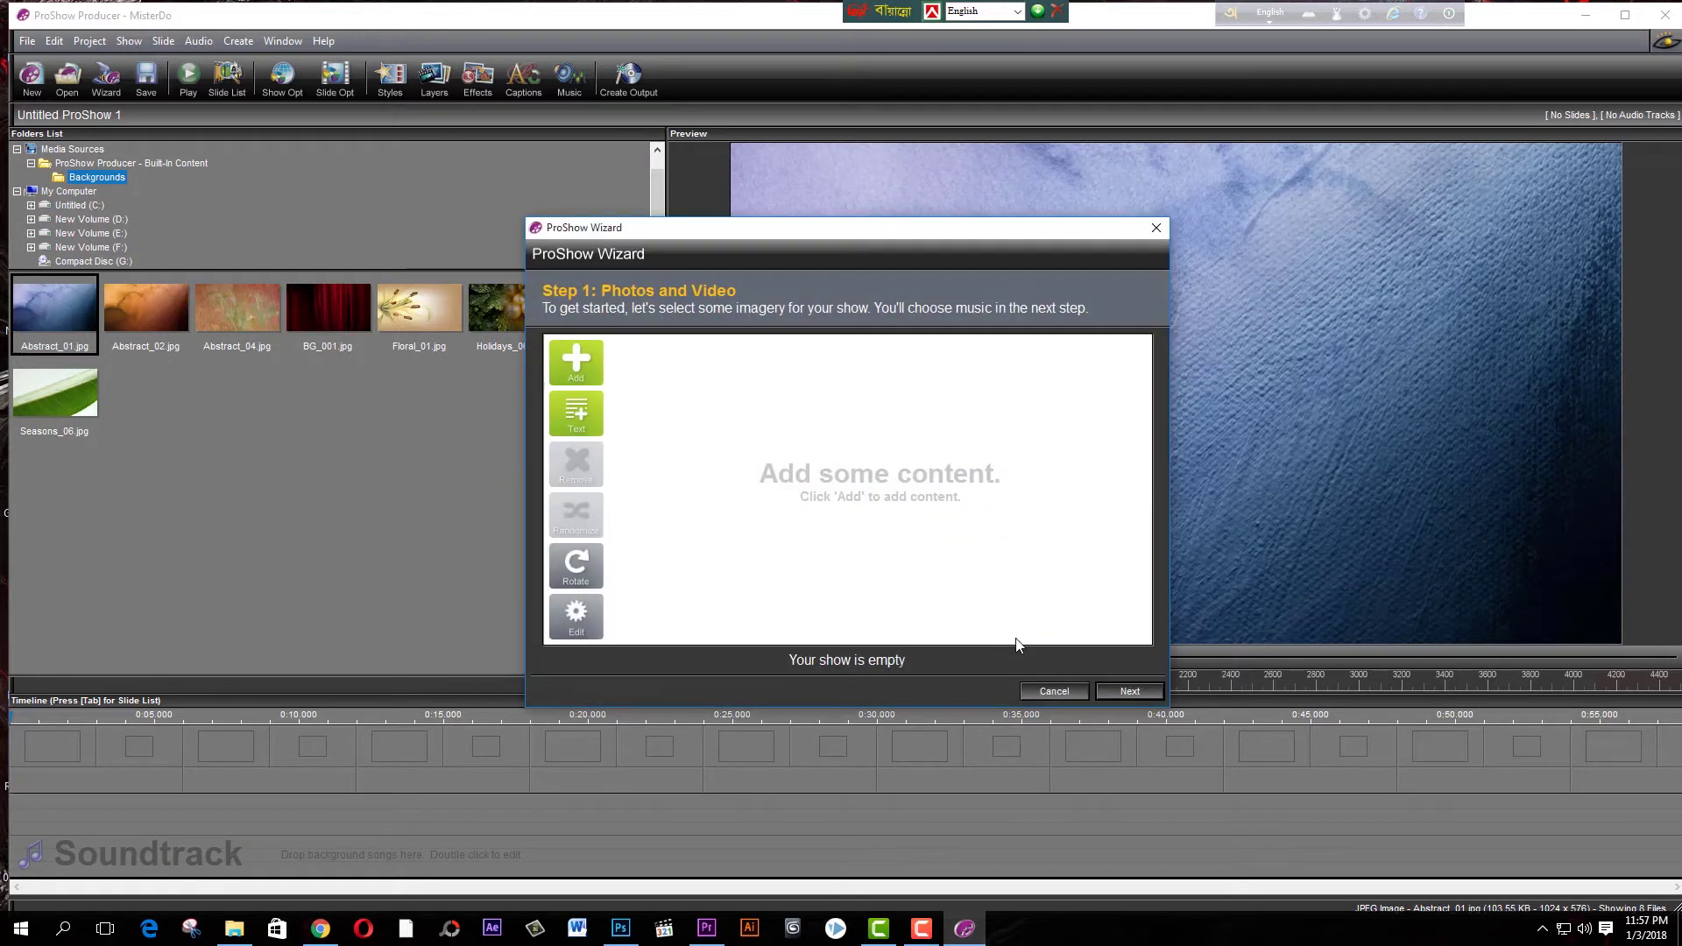
mouse_move(865, 228)
left_mouse_down()
mouse_move(826, 231)
mouse_move(897, 226)
mouse_move(860, 223)
mouse_move(881, 215)
left_mouse_up()
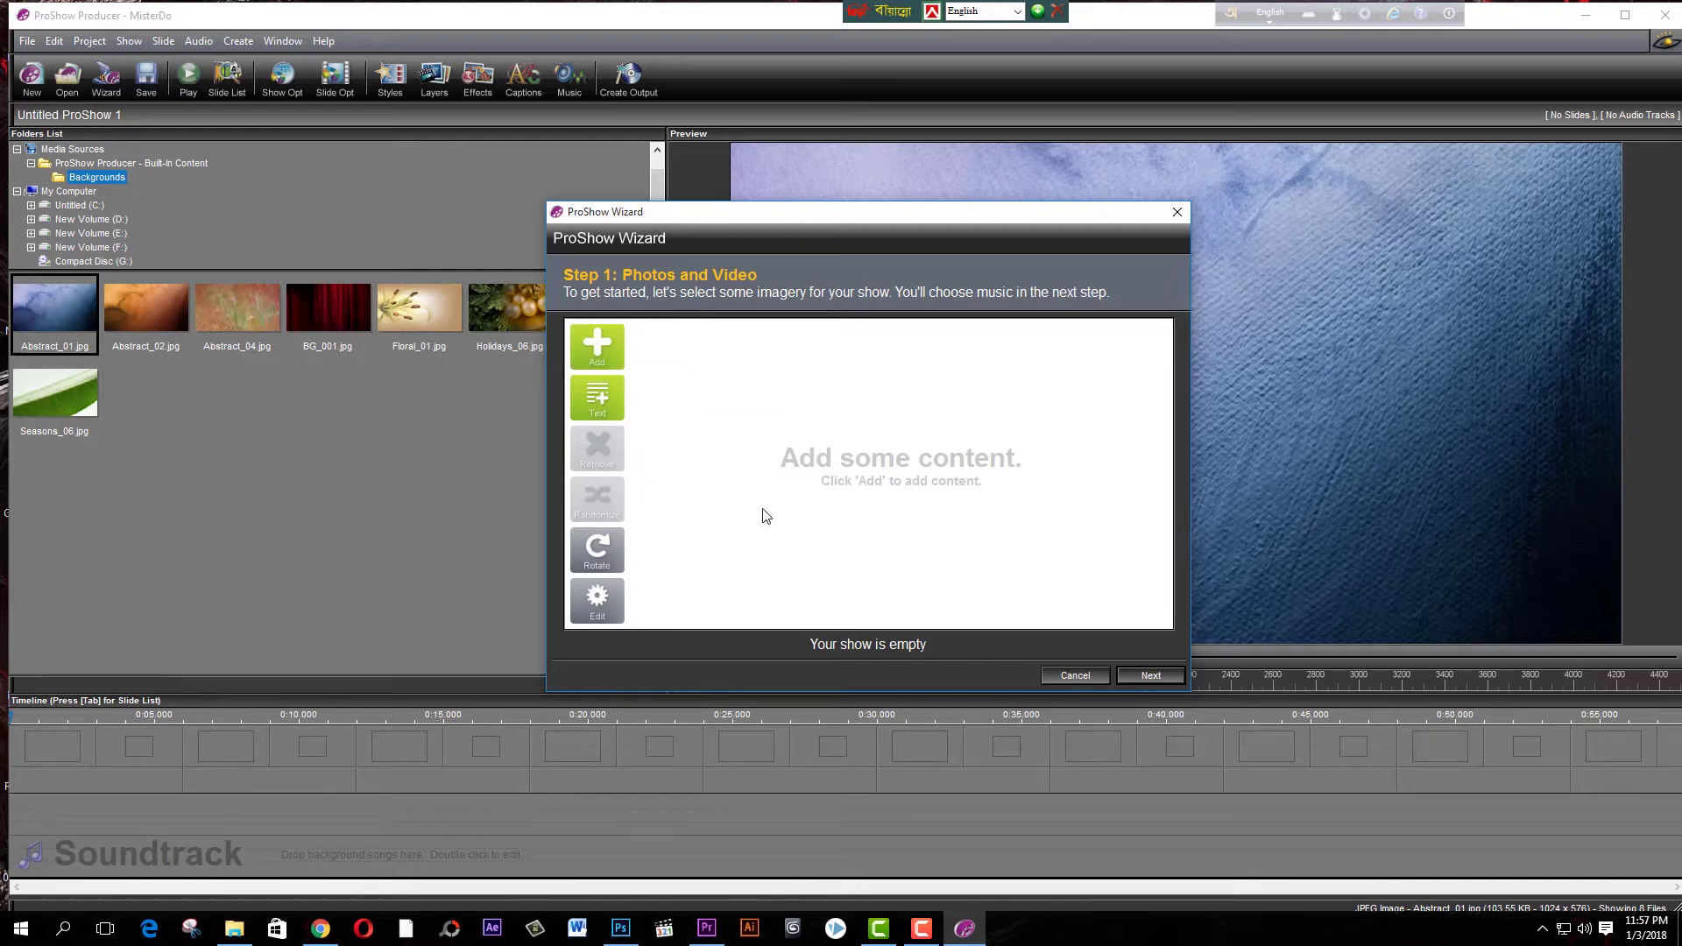
left_click(244, 929)
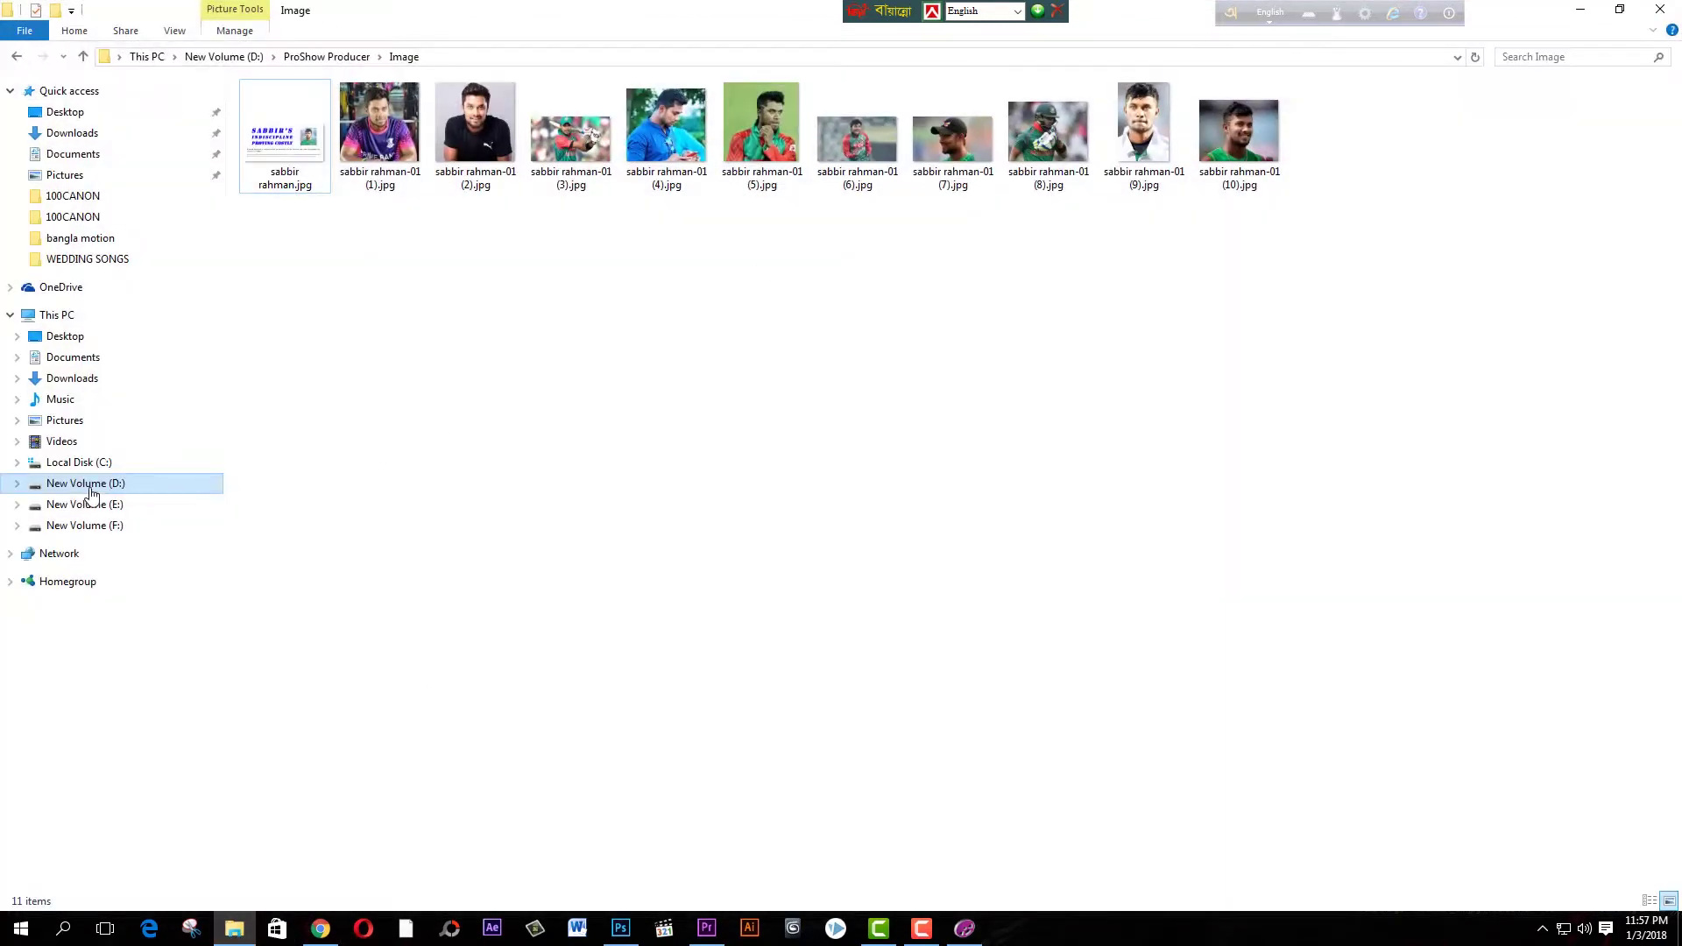
Browse to D:\ProShow Producer\Image and select the ten numbered photos.
left_click(92, 490)
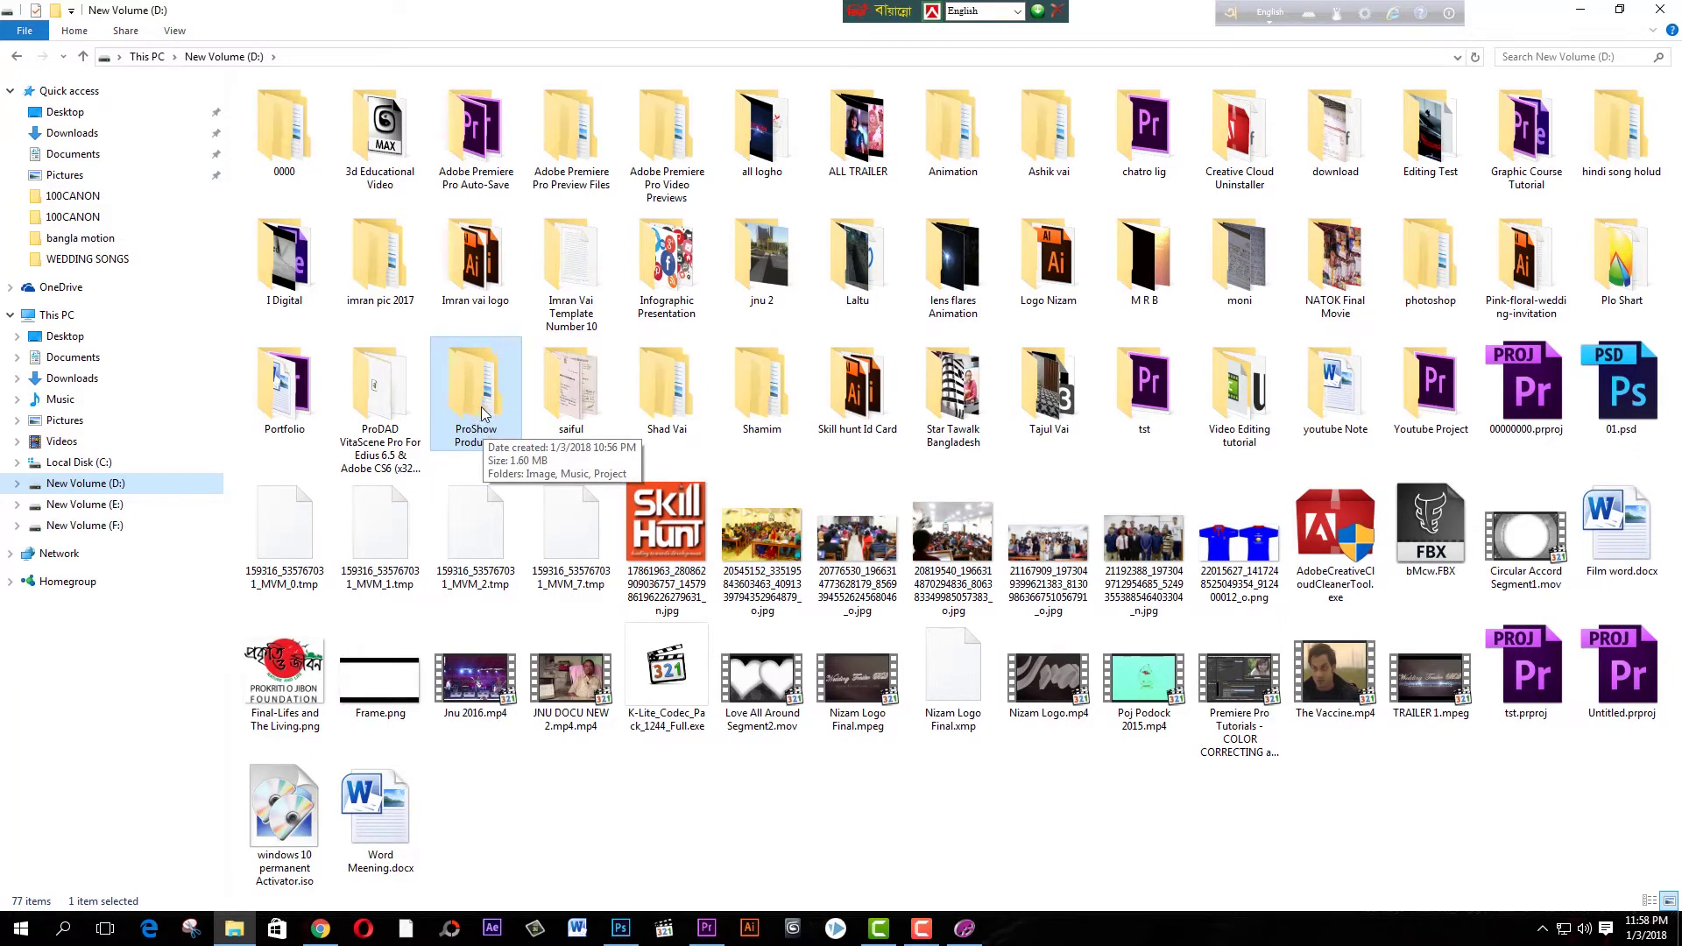
double_click(480, 414)
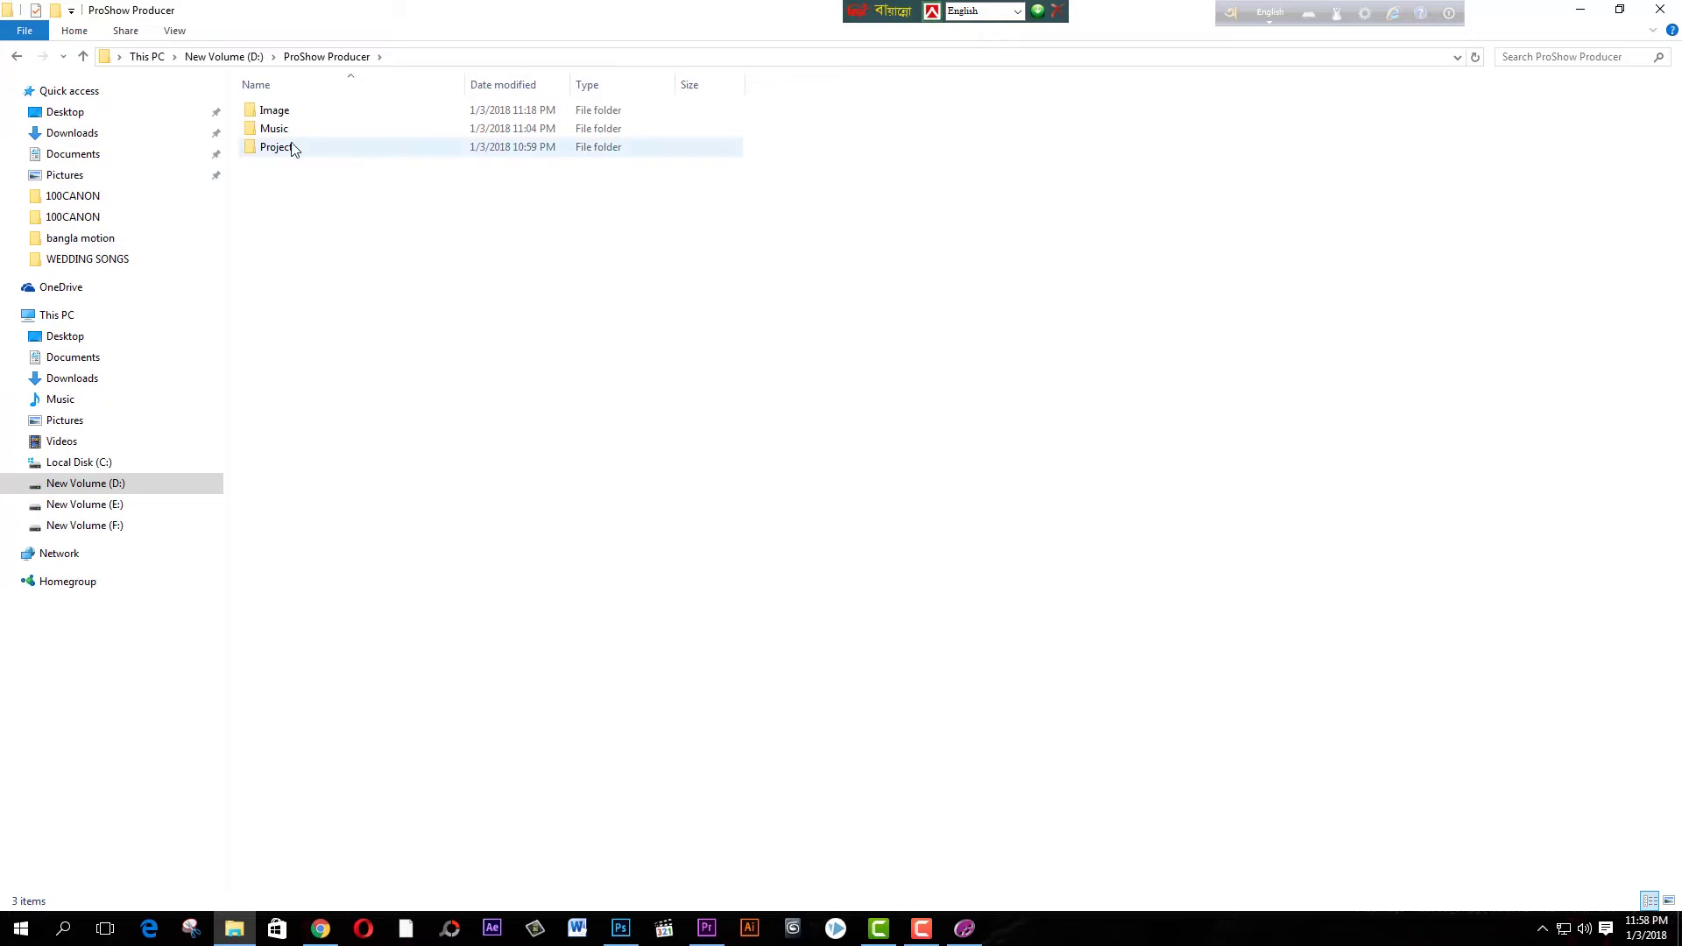
double_click(292, 112)
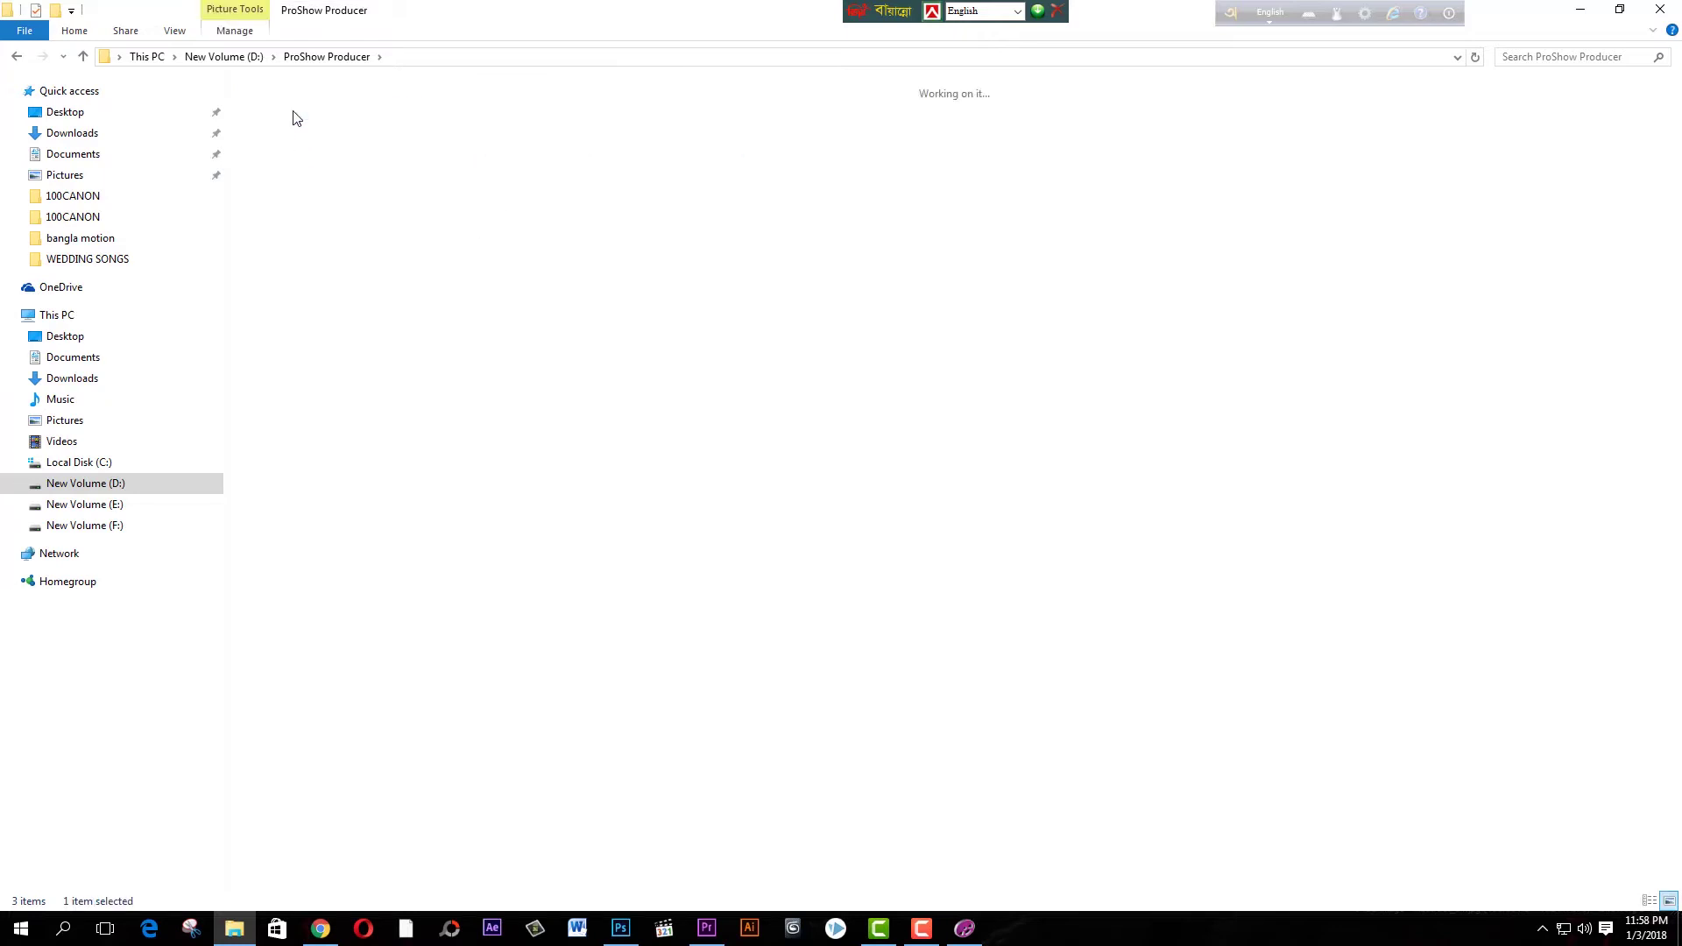
left_click_drag(353, 274, 1283, 86)
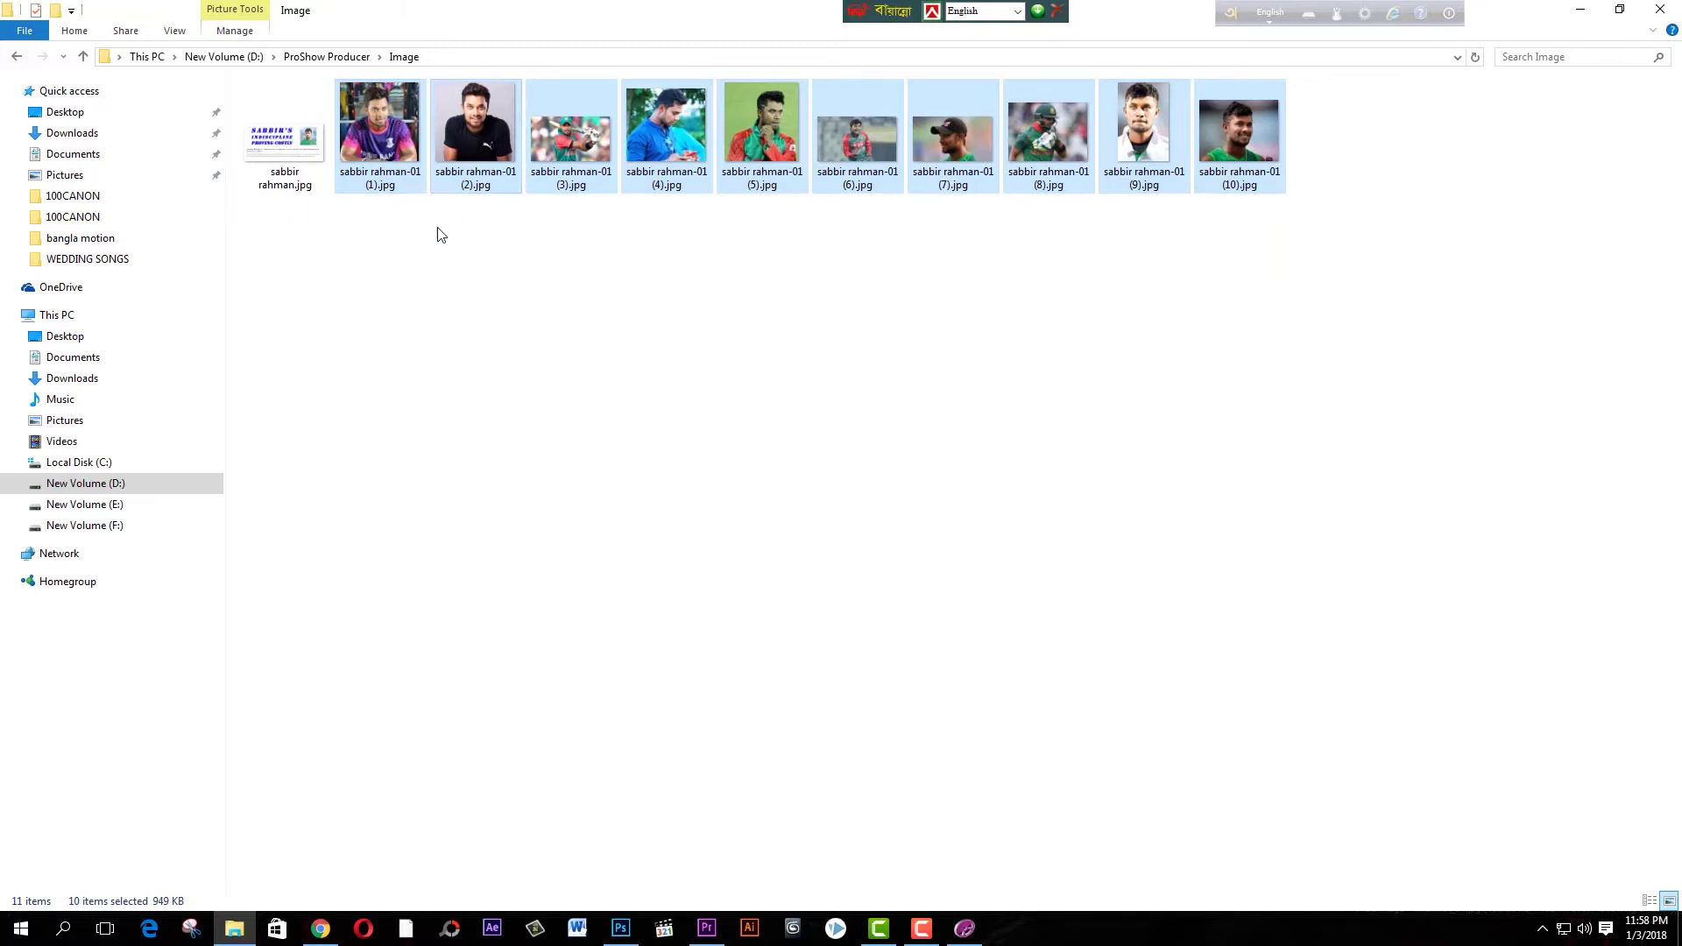
left_click_drag(602, 193, 661, 230)
left_click(342, 217)
left_click(284, 156)
right_click(292, 158)
left_click(322, 160)
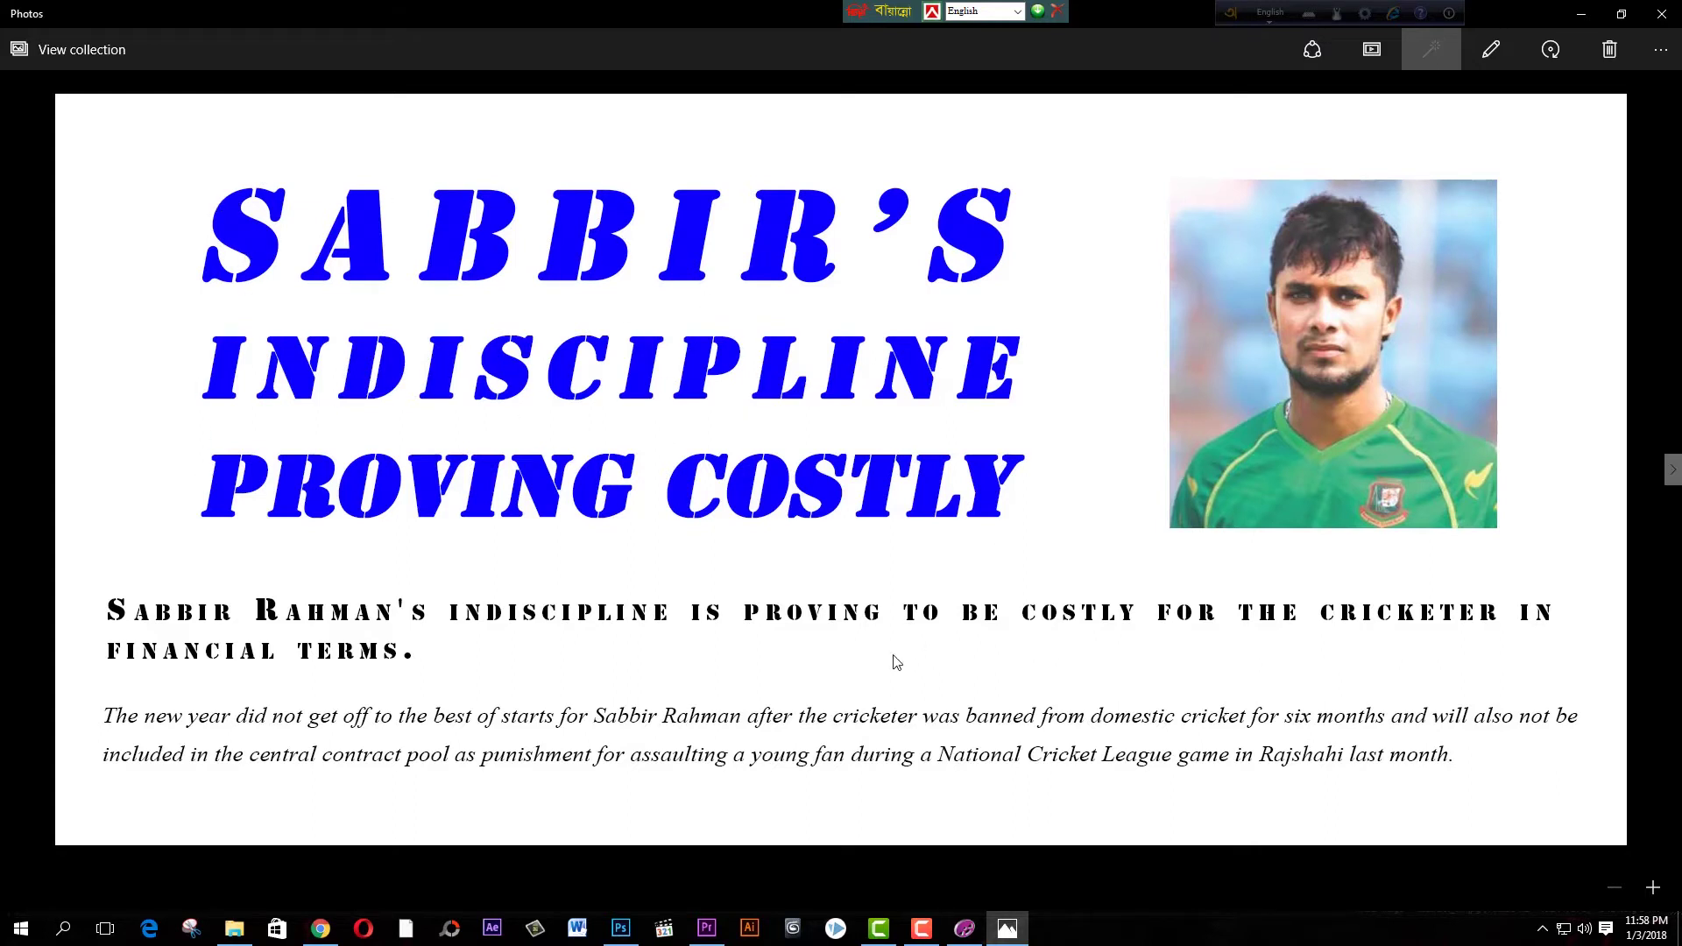
Switch to Photoshop to view the Untitled-1 article layout.
left_click(624, 926)
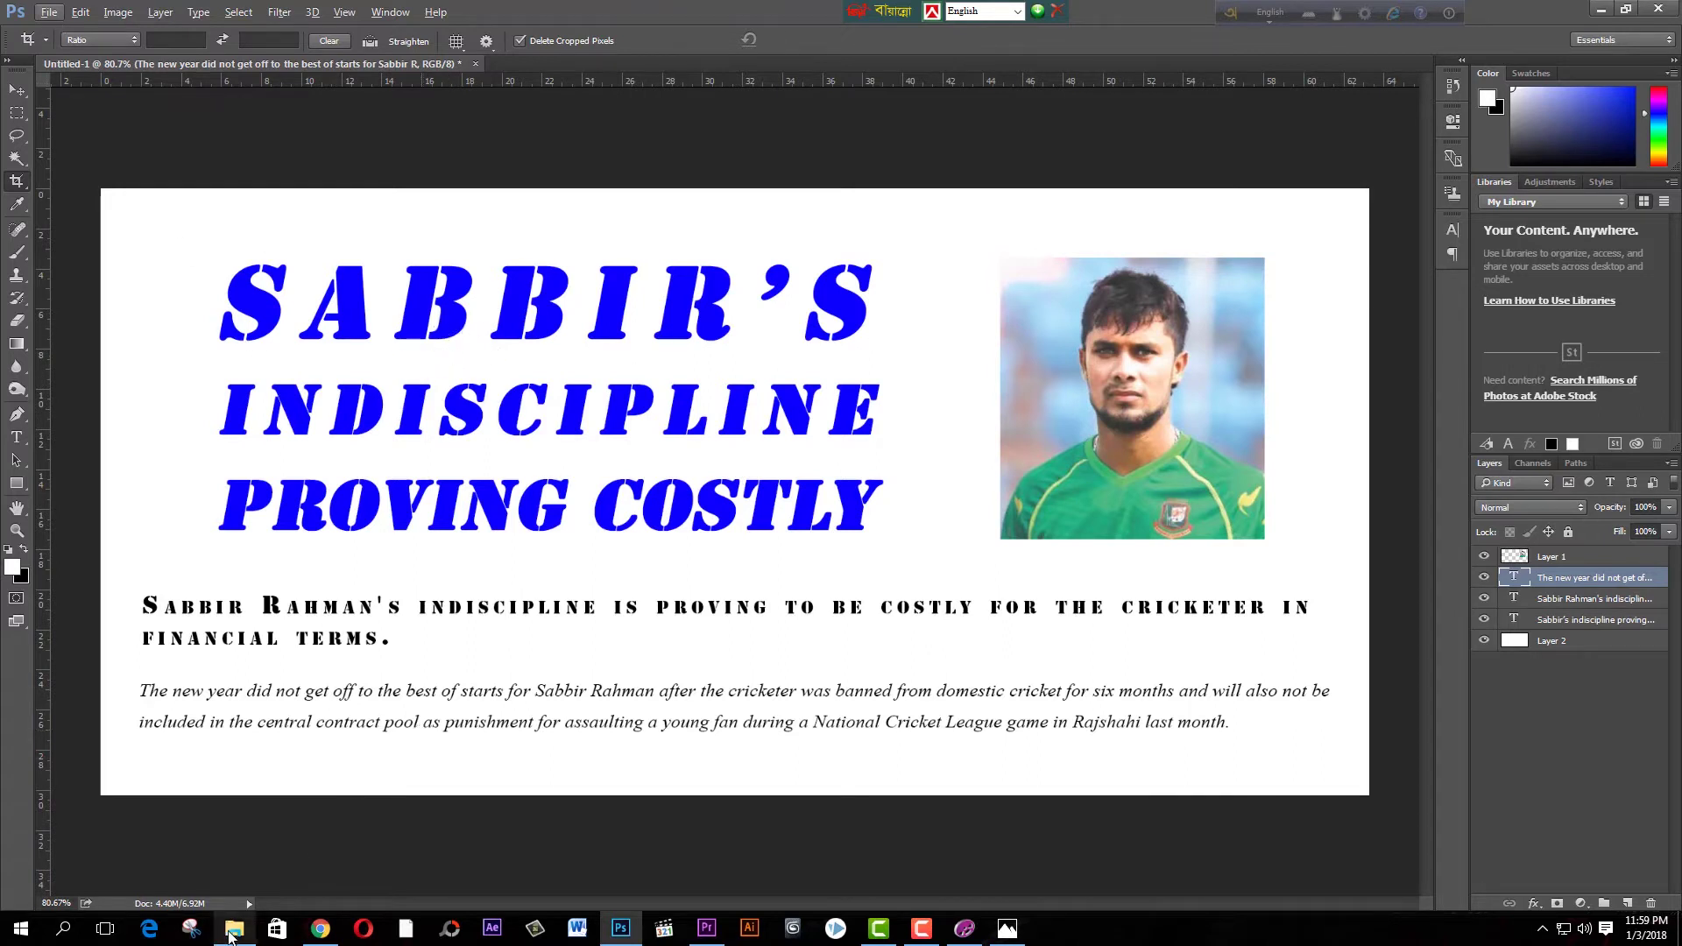
Switch back to File Explorer's D:\ProShow Producer\Image folder.
left_click(234, 927)
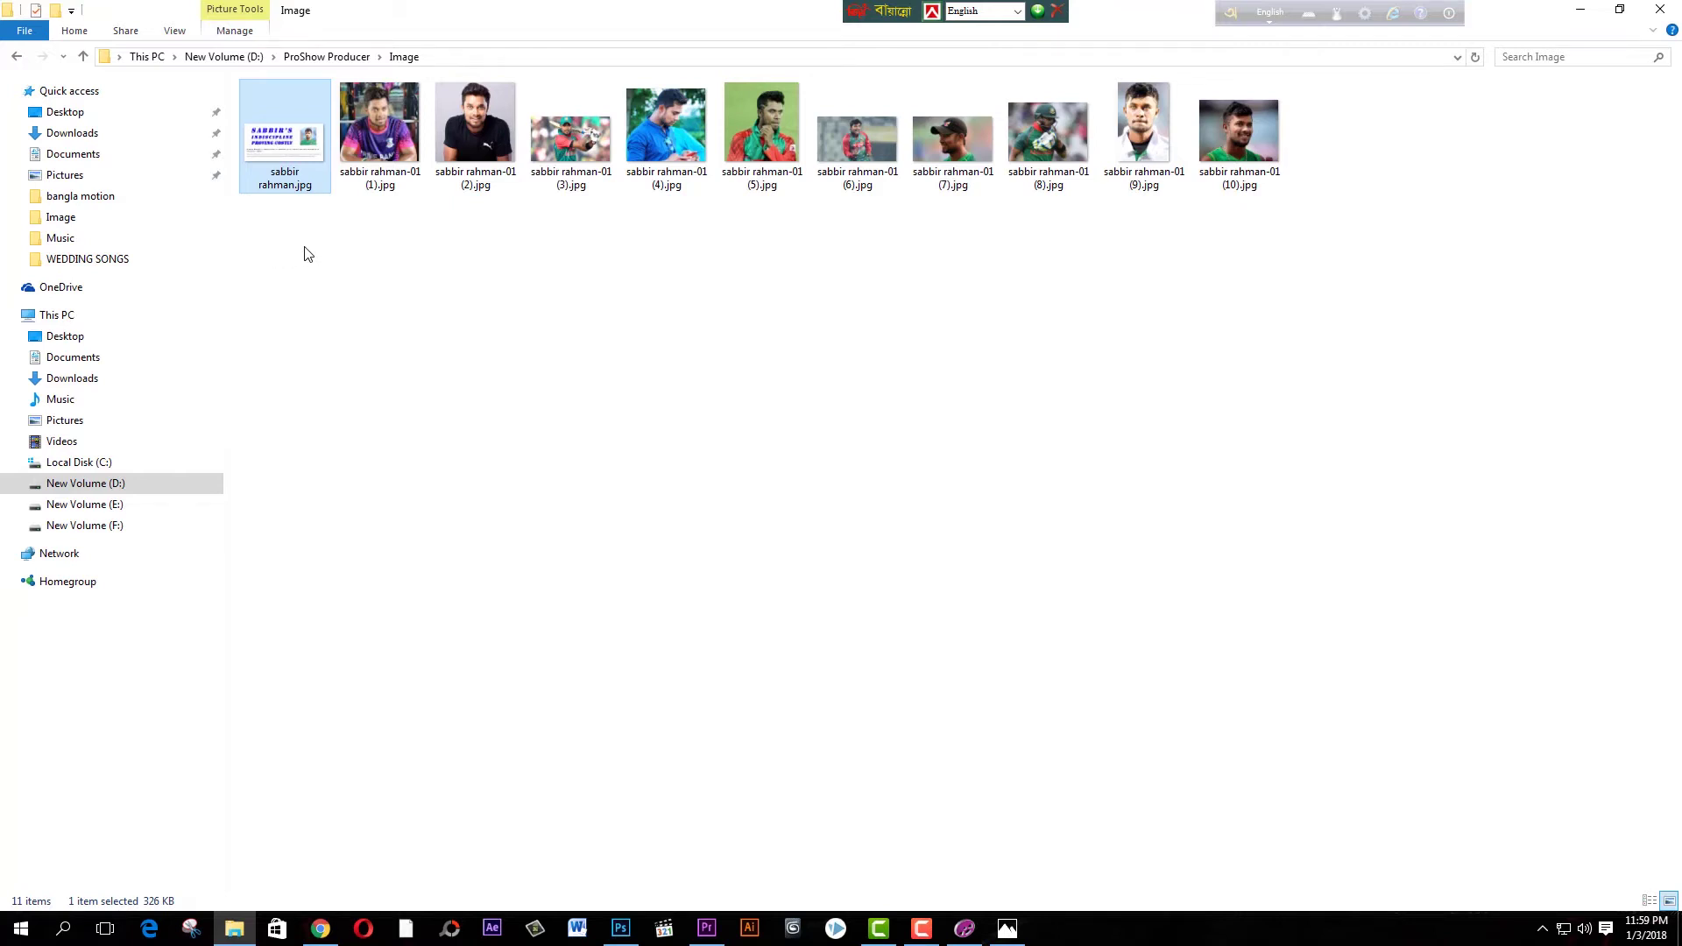
Practise selecting the photo thumbnails with clicks and marquee drags, ending on the first numbered photo.
left_click(417, 255)
left_click_drag(293, 235, 385, 188)
left_click_drag(293, 231, 1274, 172)
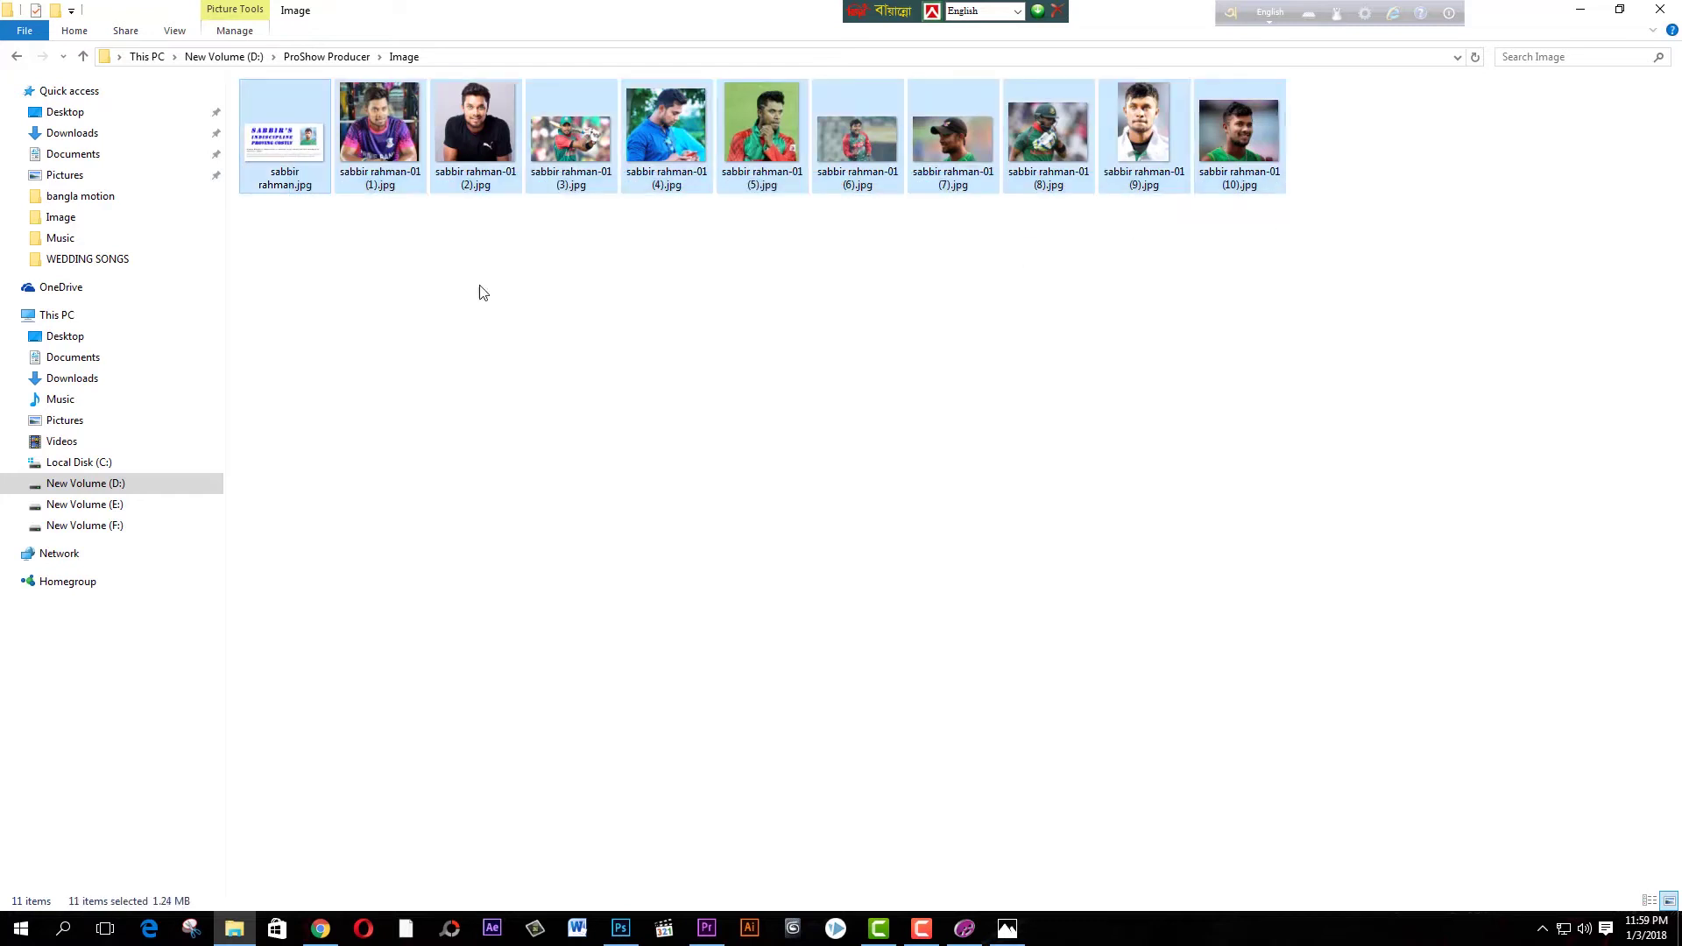
left_click(352, 270)
left_click(378, 191)
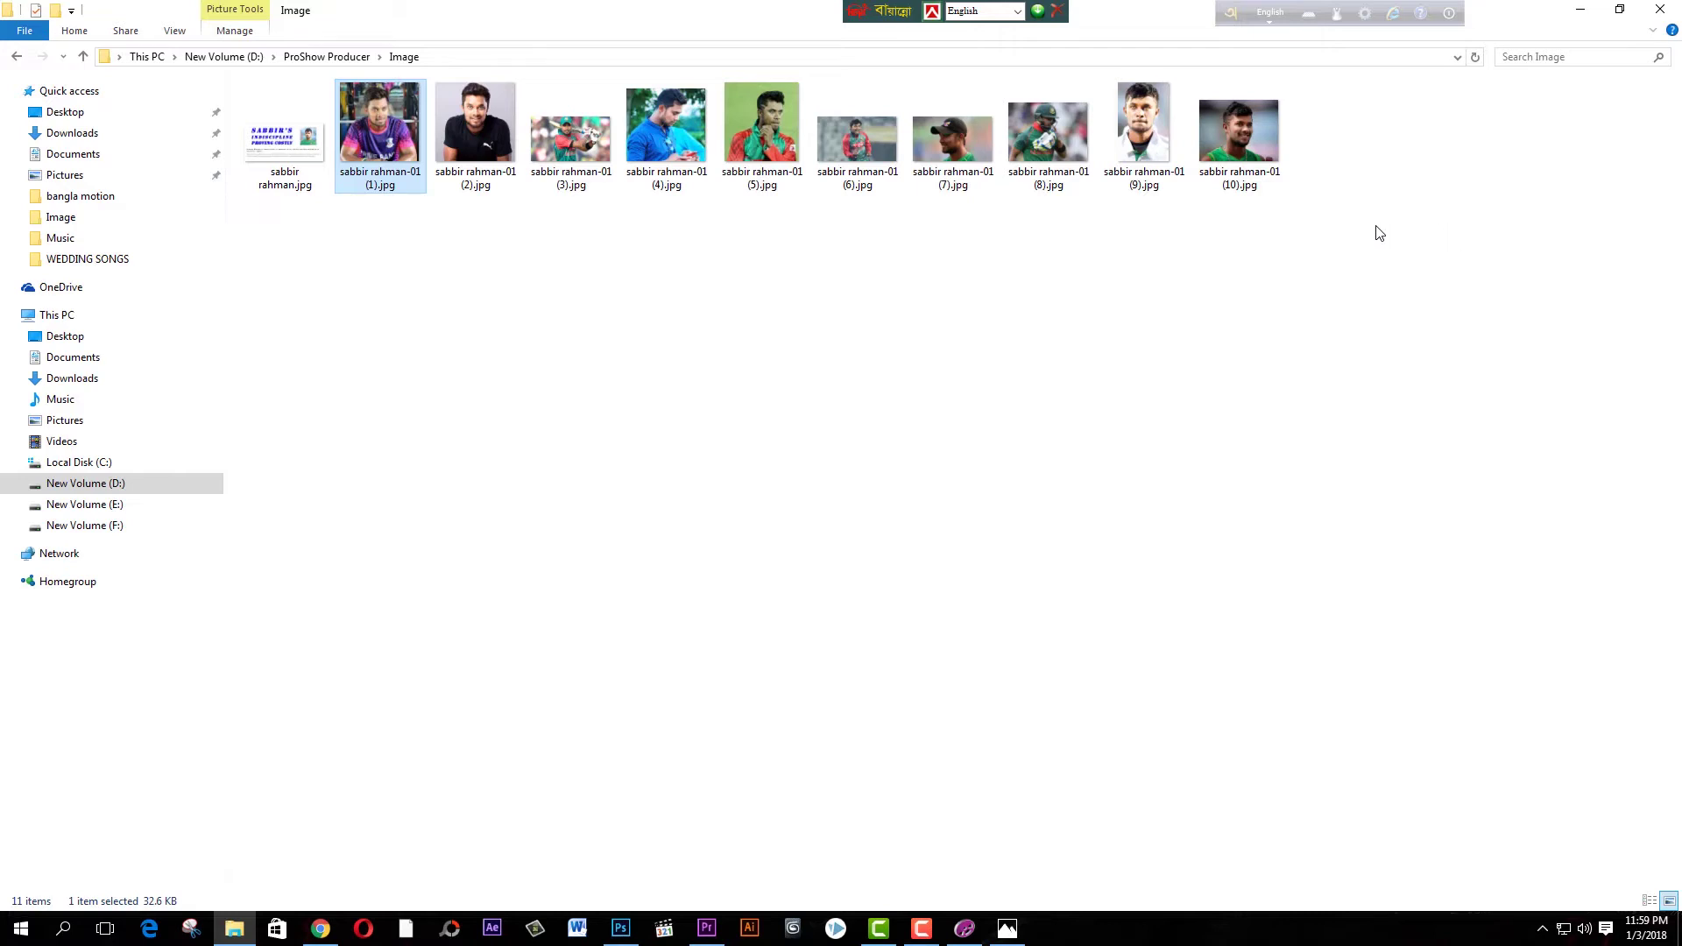
left_click(444, 369)
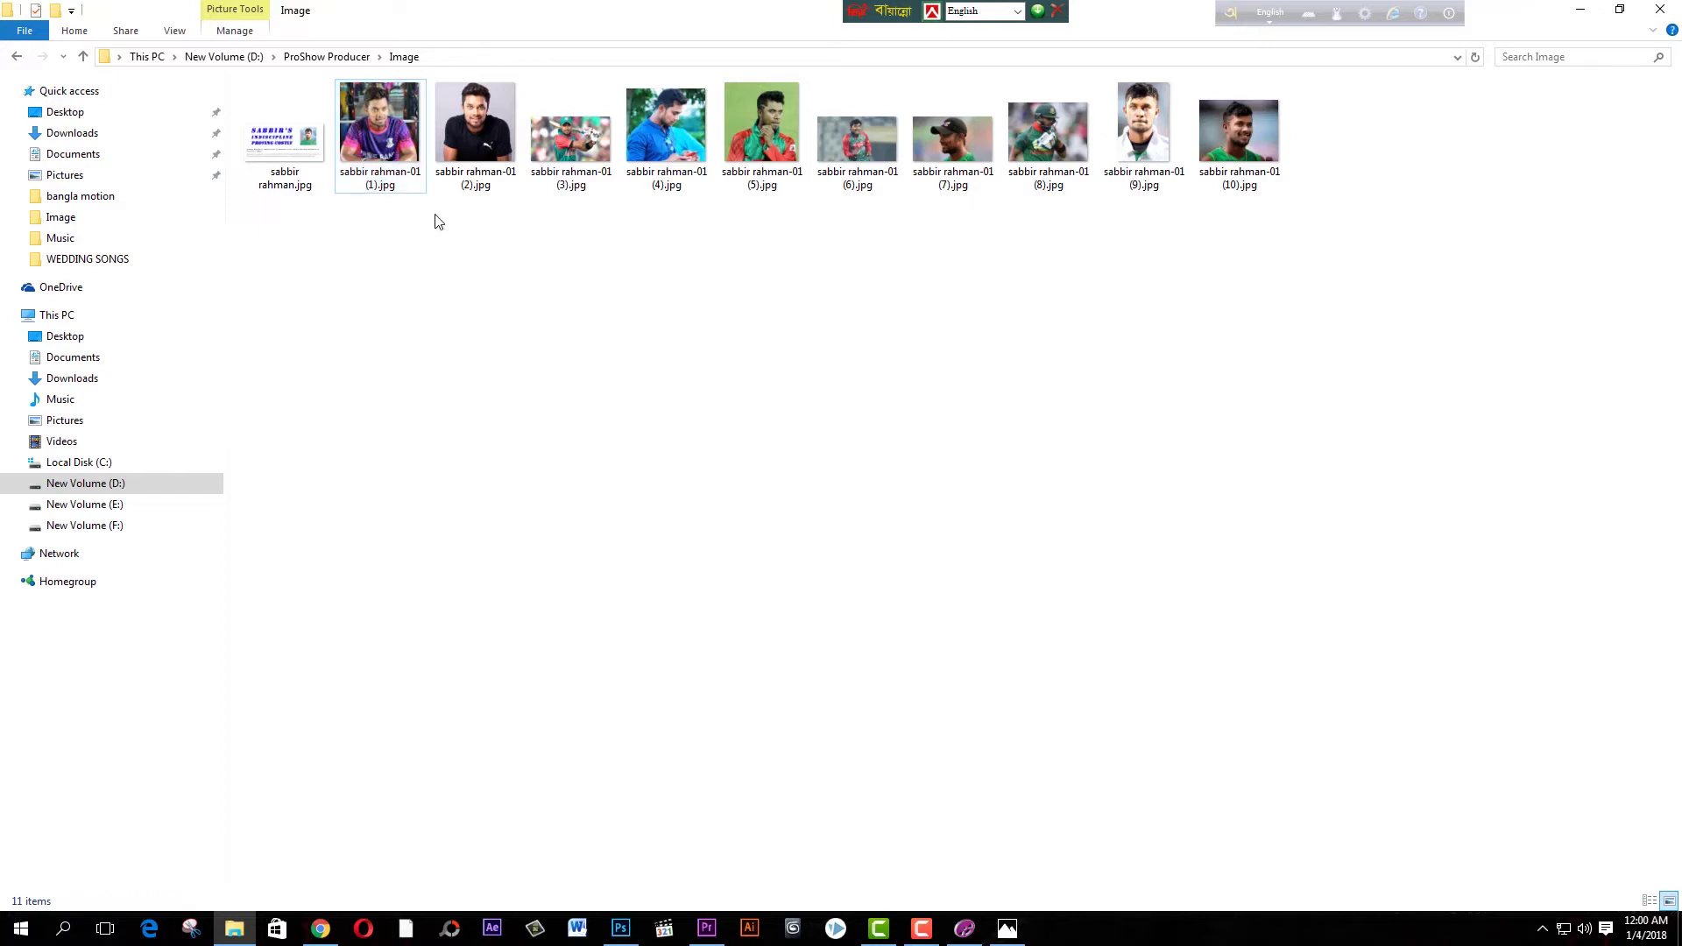
left_click_drag(336, 246, 1342, 171)
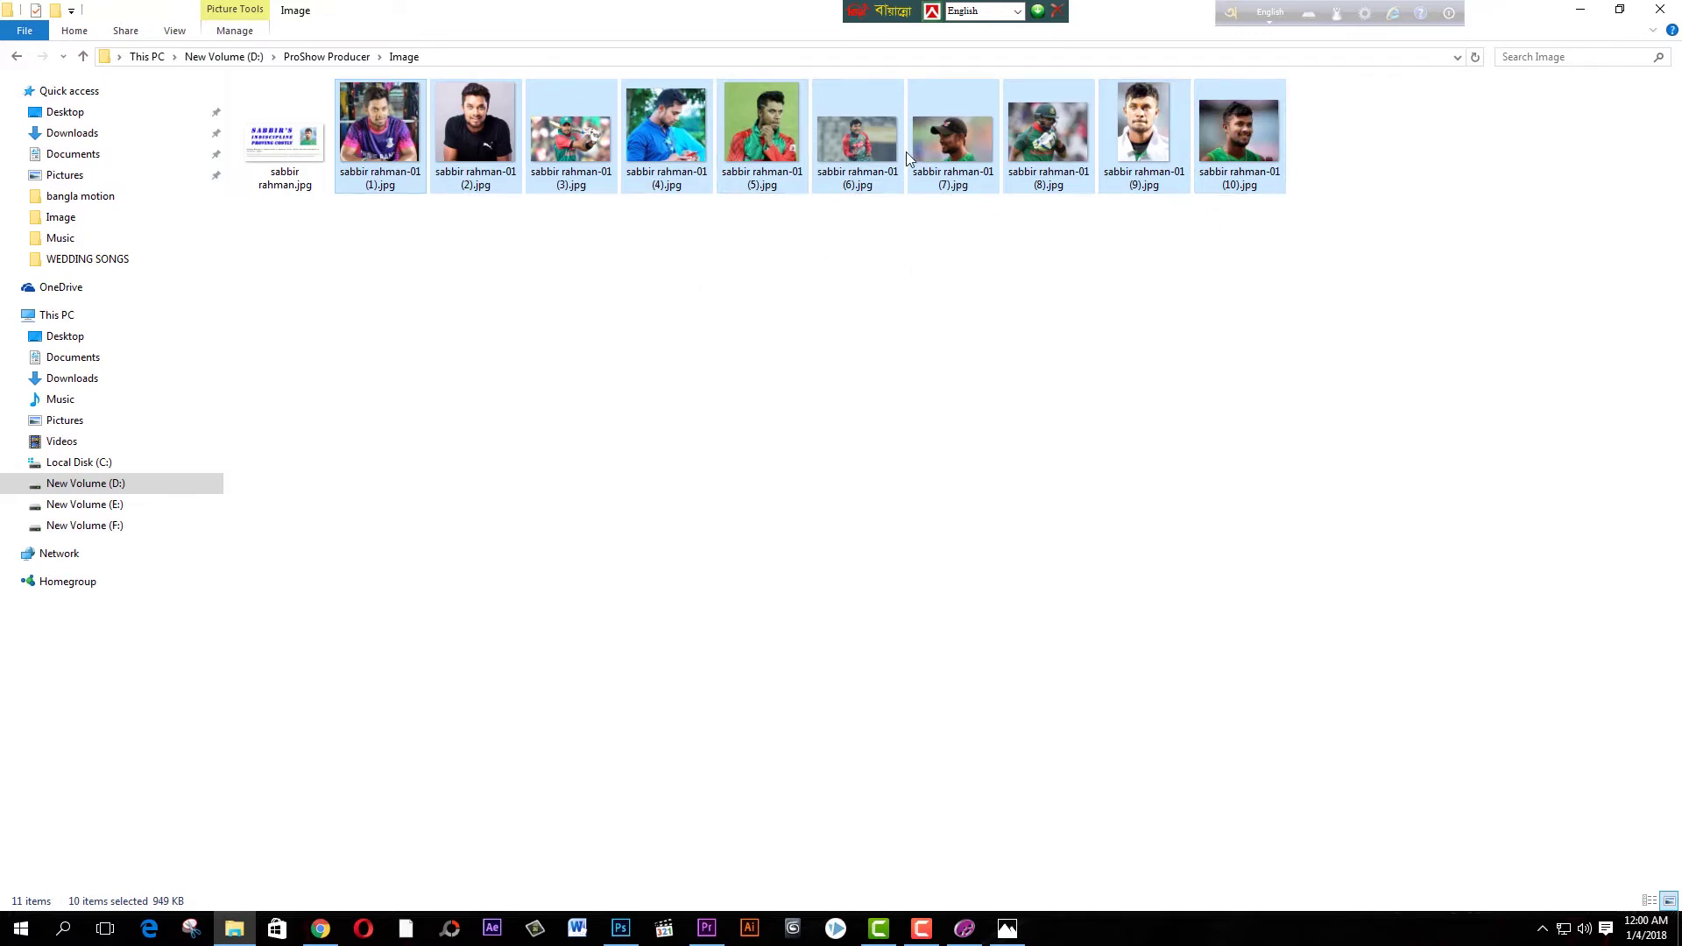
left_click(439, 283)
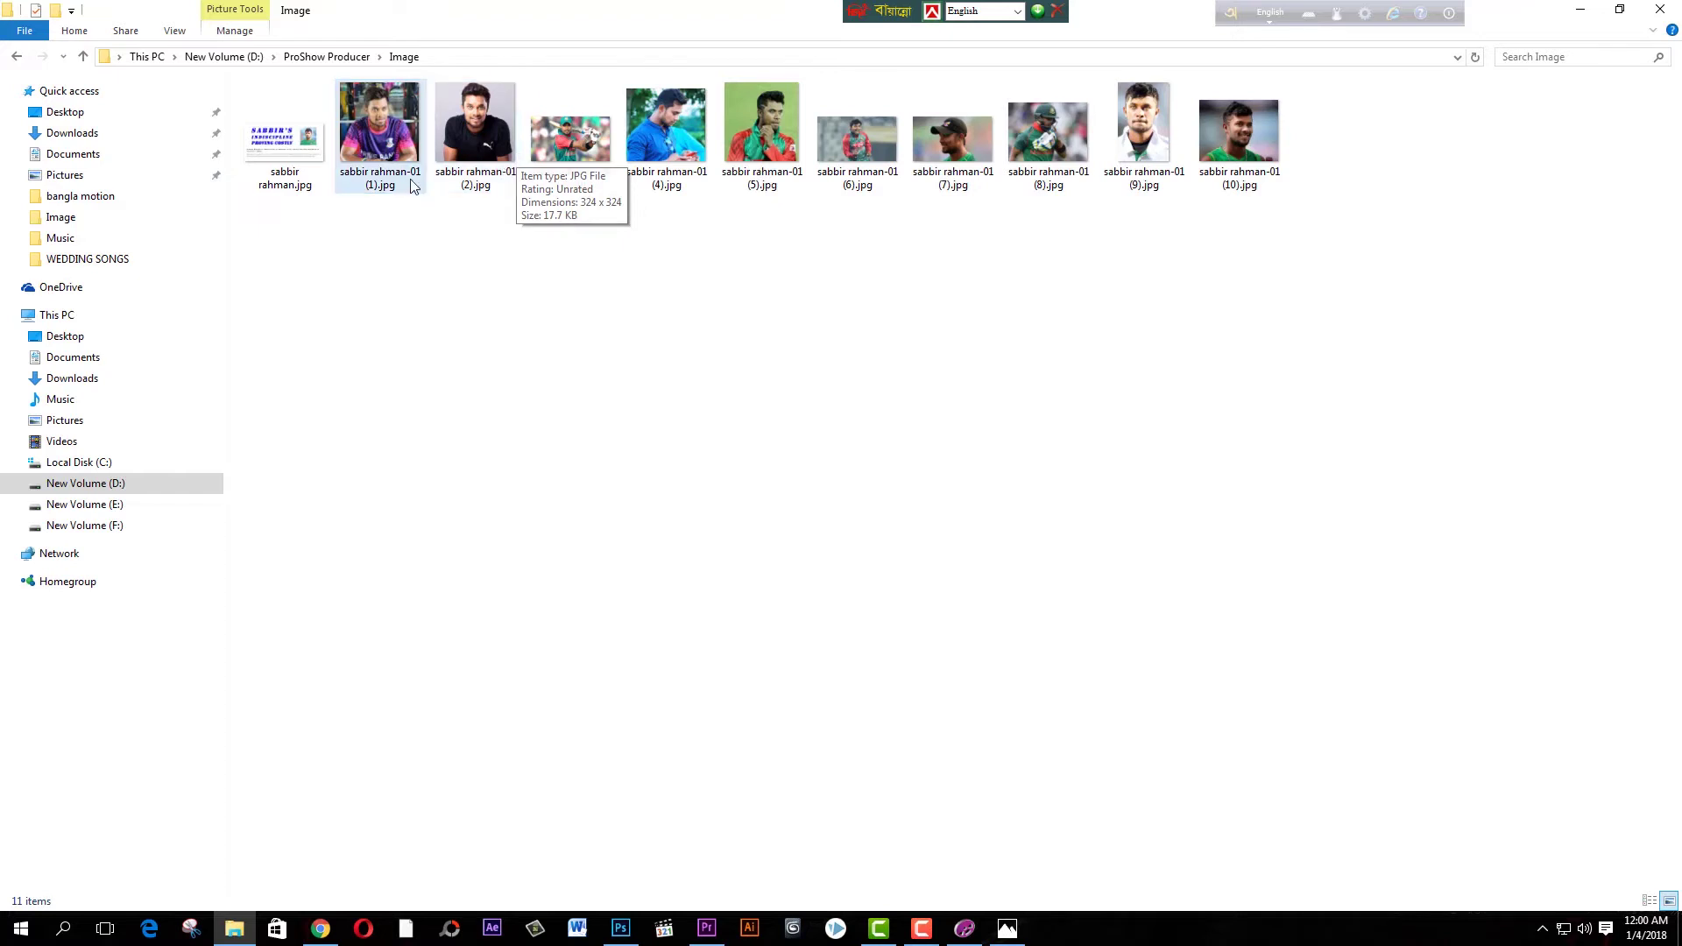
left_click(382, 155)
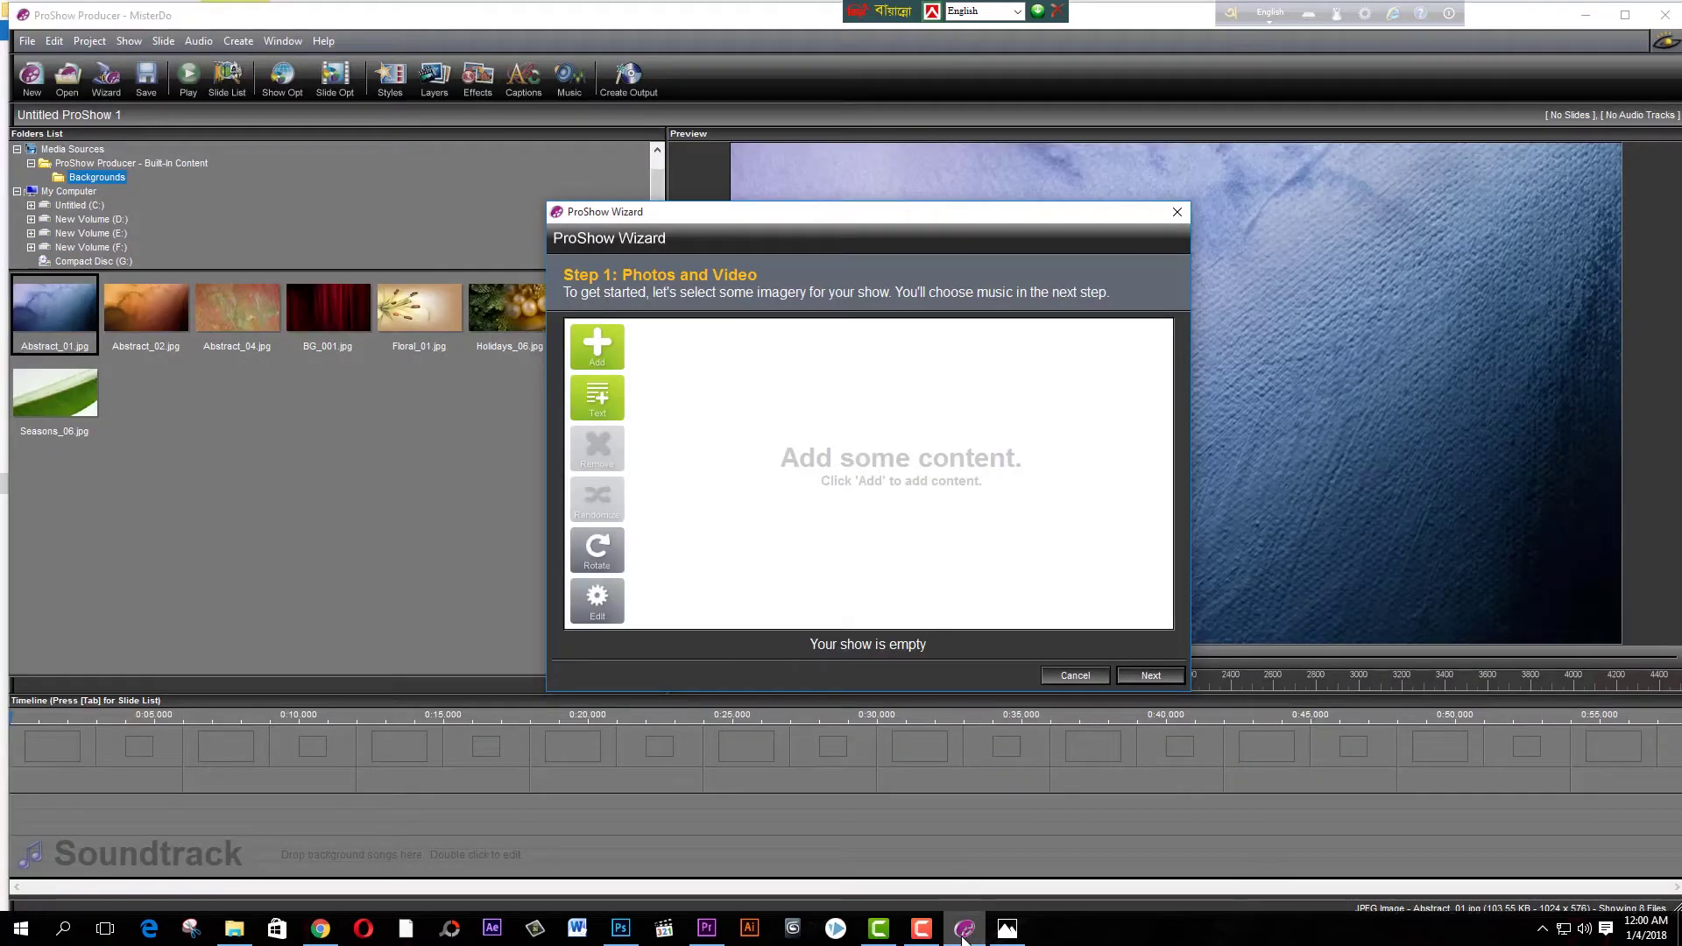
Add all eleven photos from D:\ProShow Producer\Image to the wizard's show.
left_click(609, 360)
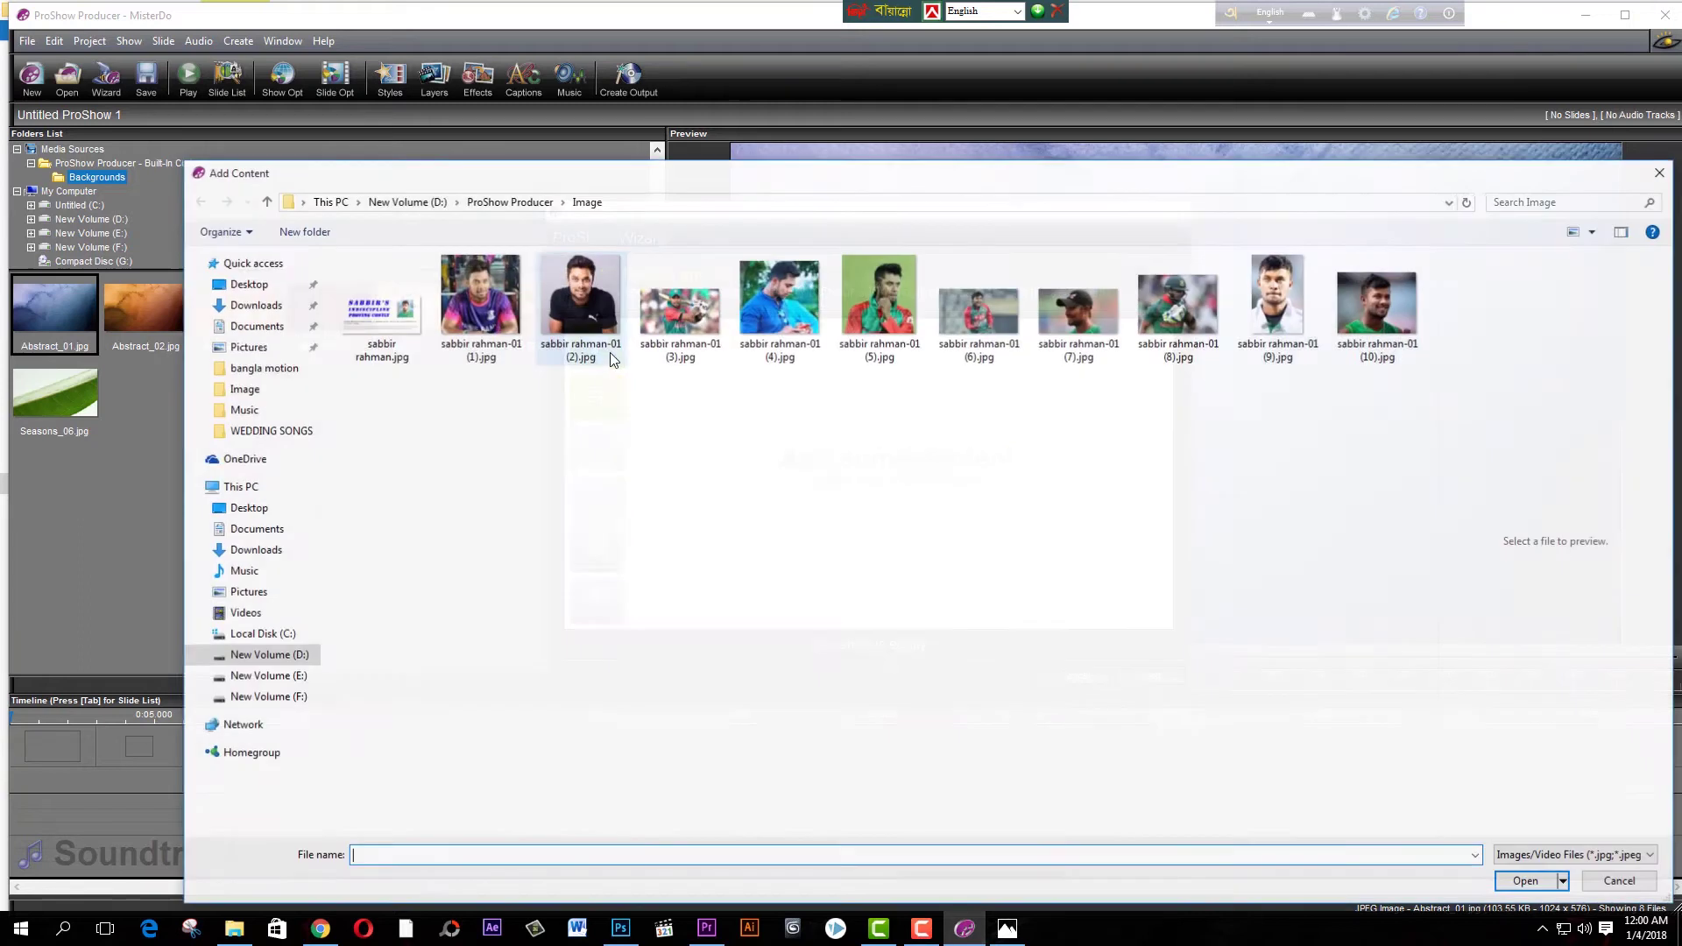
left_click_drag(837, 184, 780, 113)
left_click(203, 583)
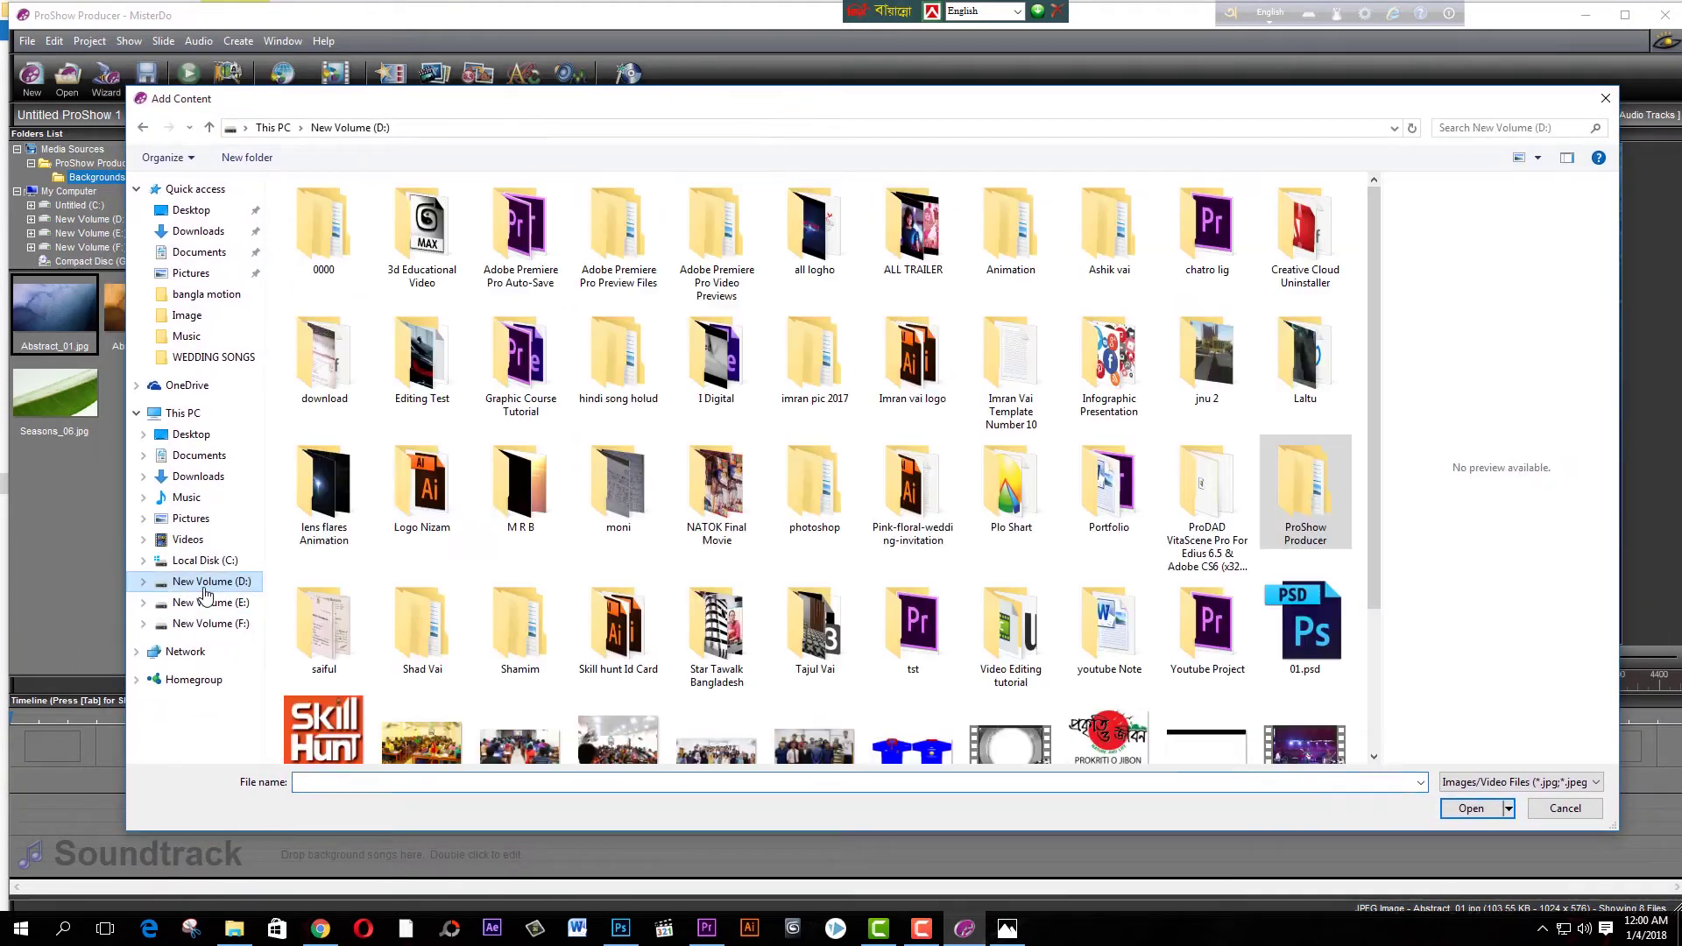
double_click(1305, 508)
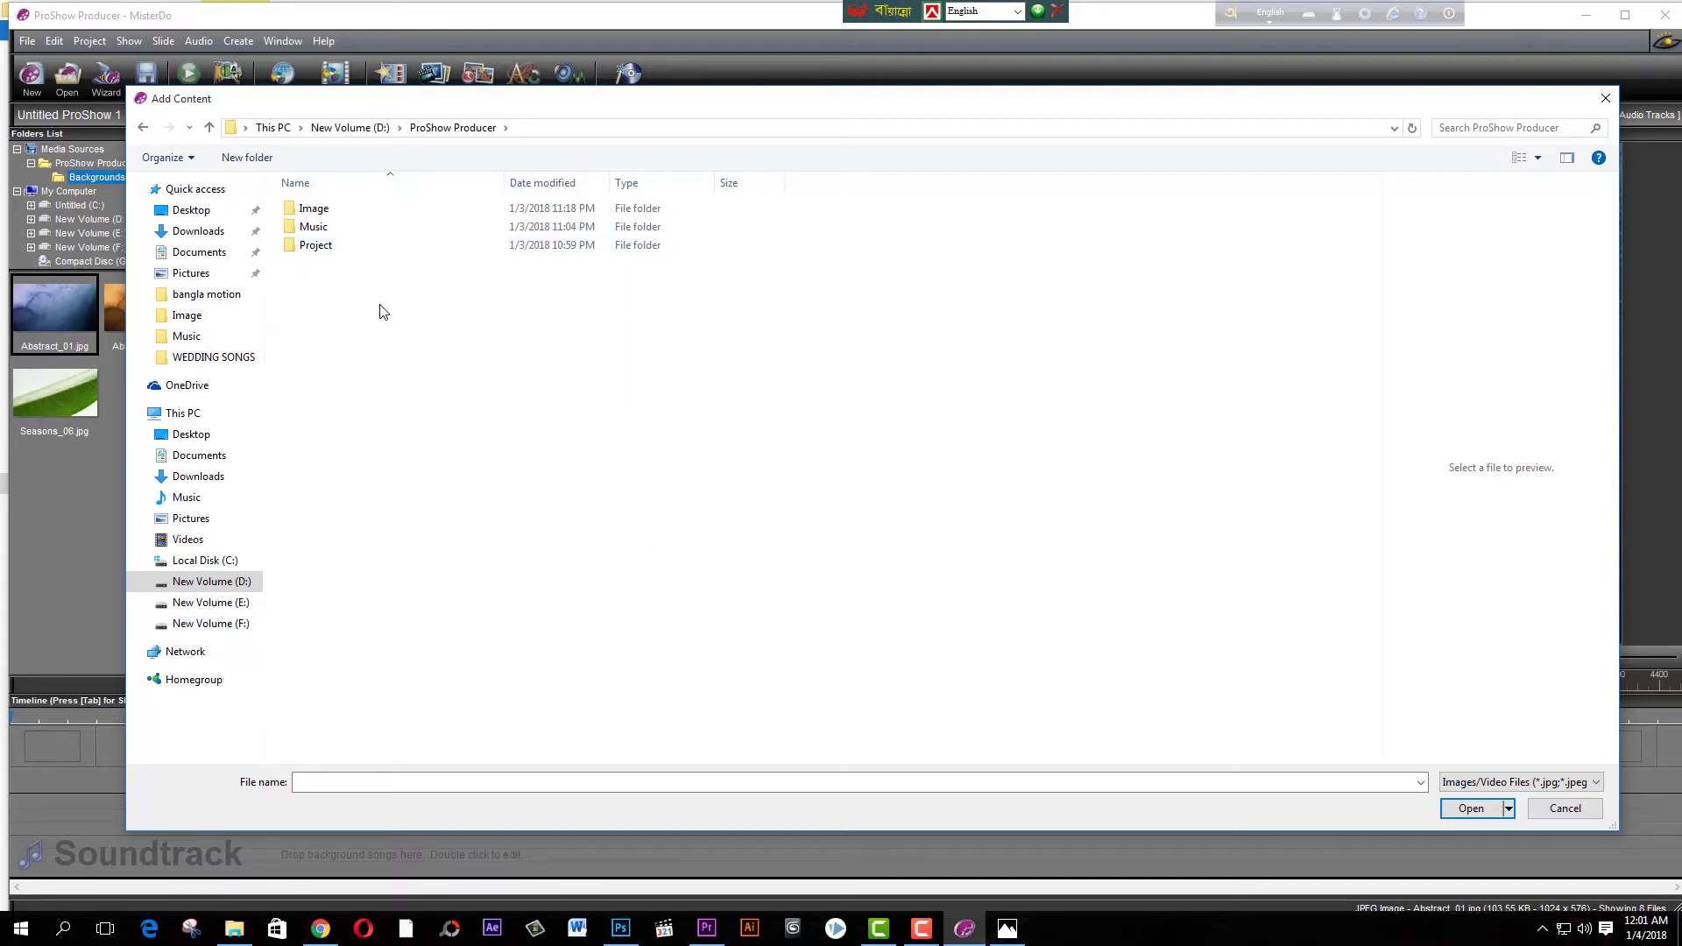
double_click(325, 214)
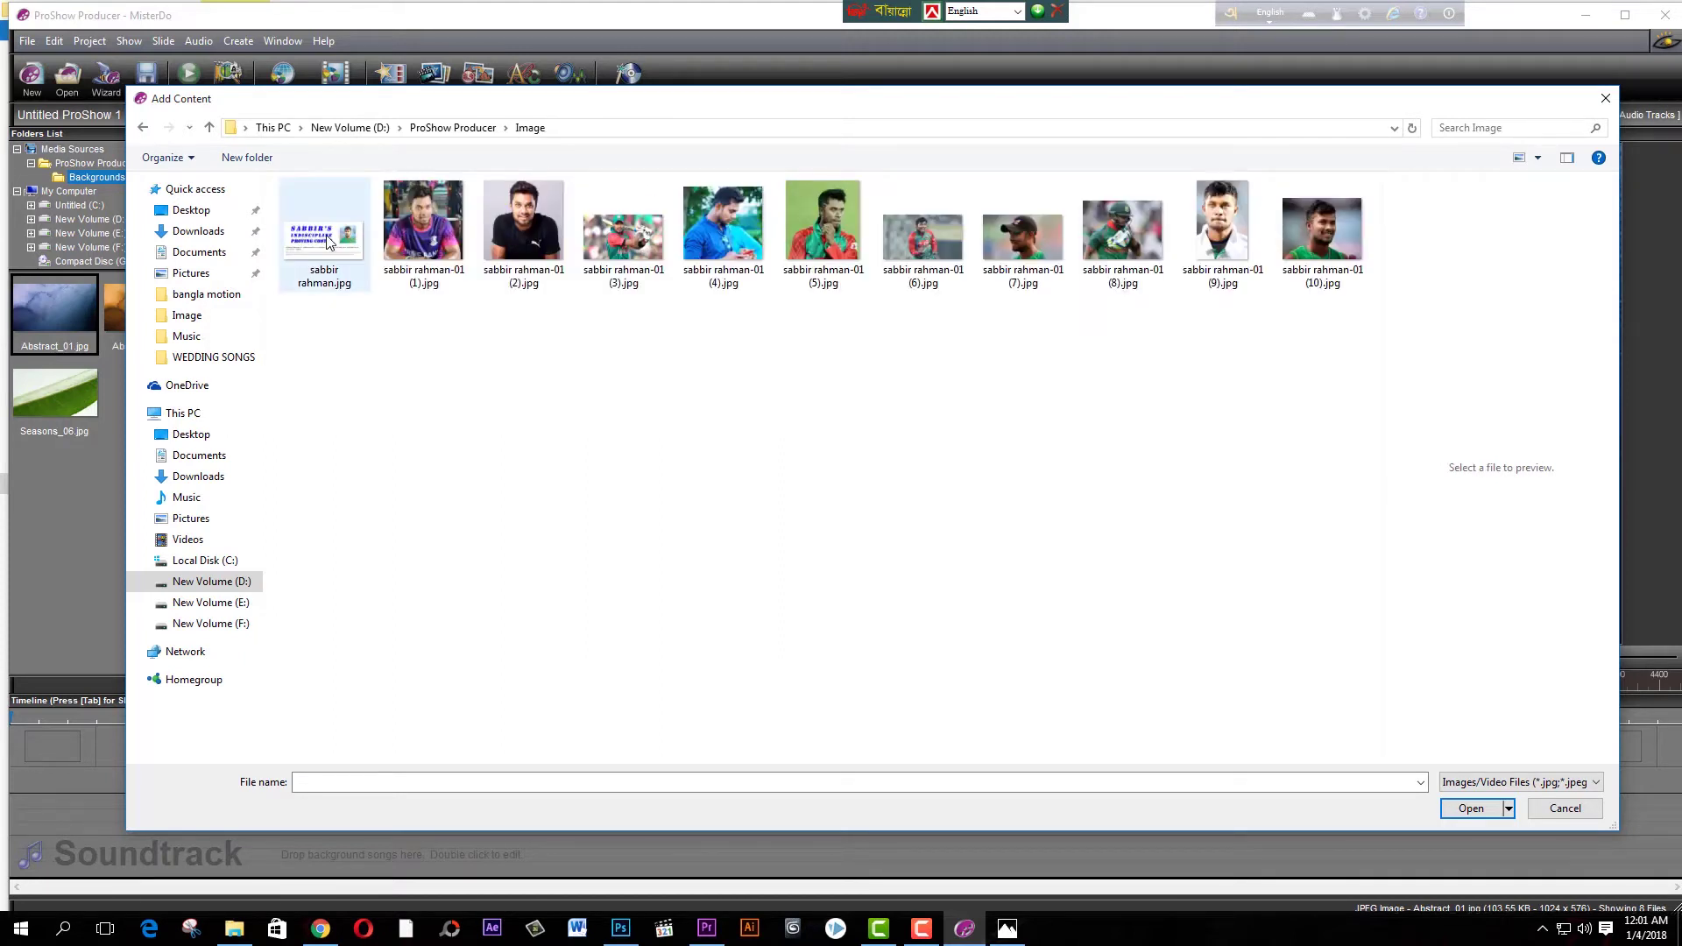
left_click_drag(329, 332, 1331, 263)
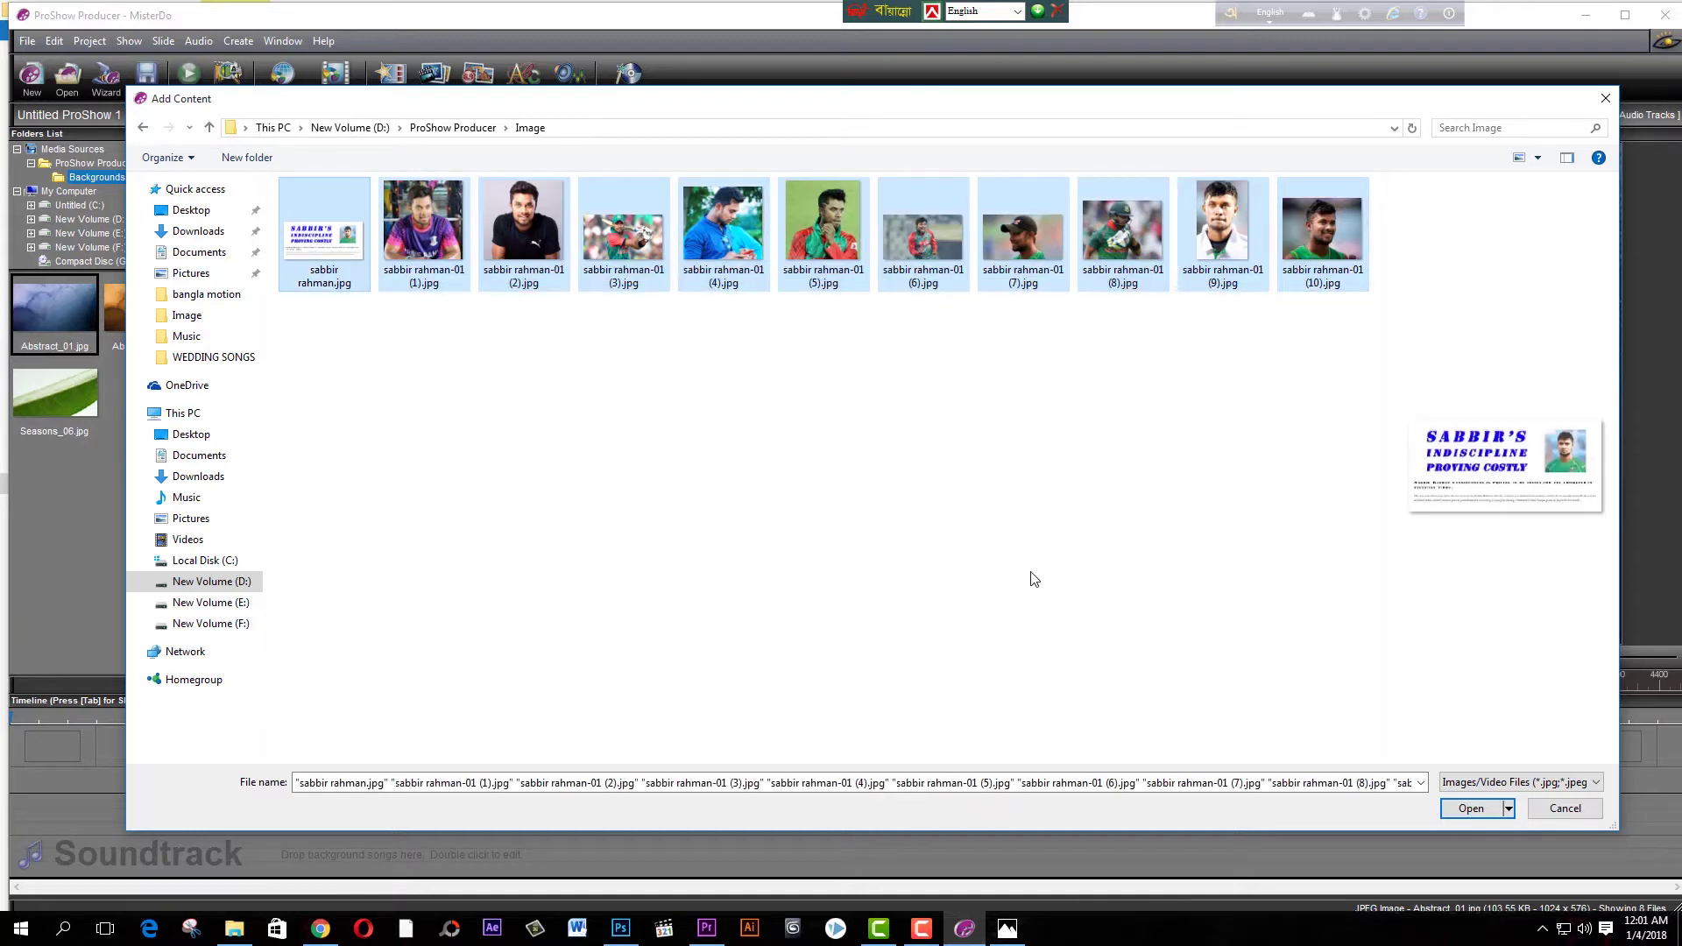
left_click(1471, 809)
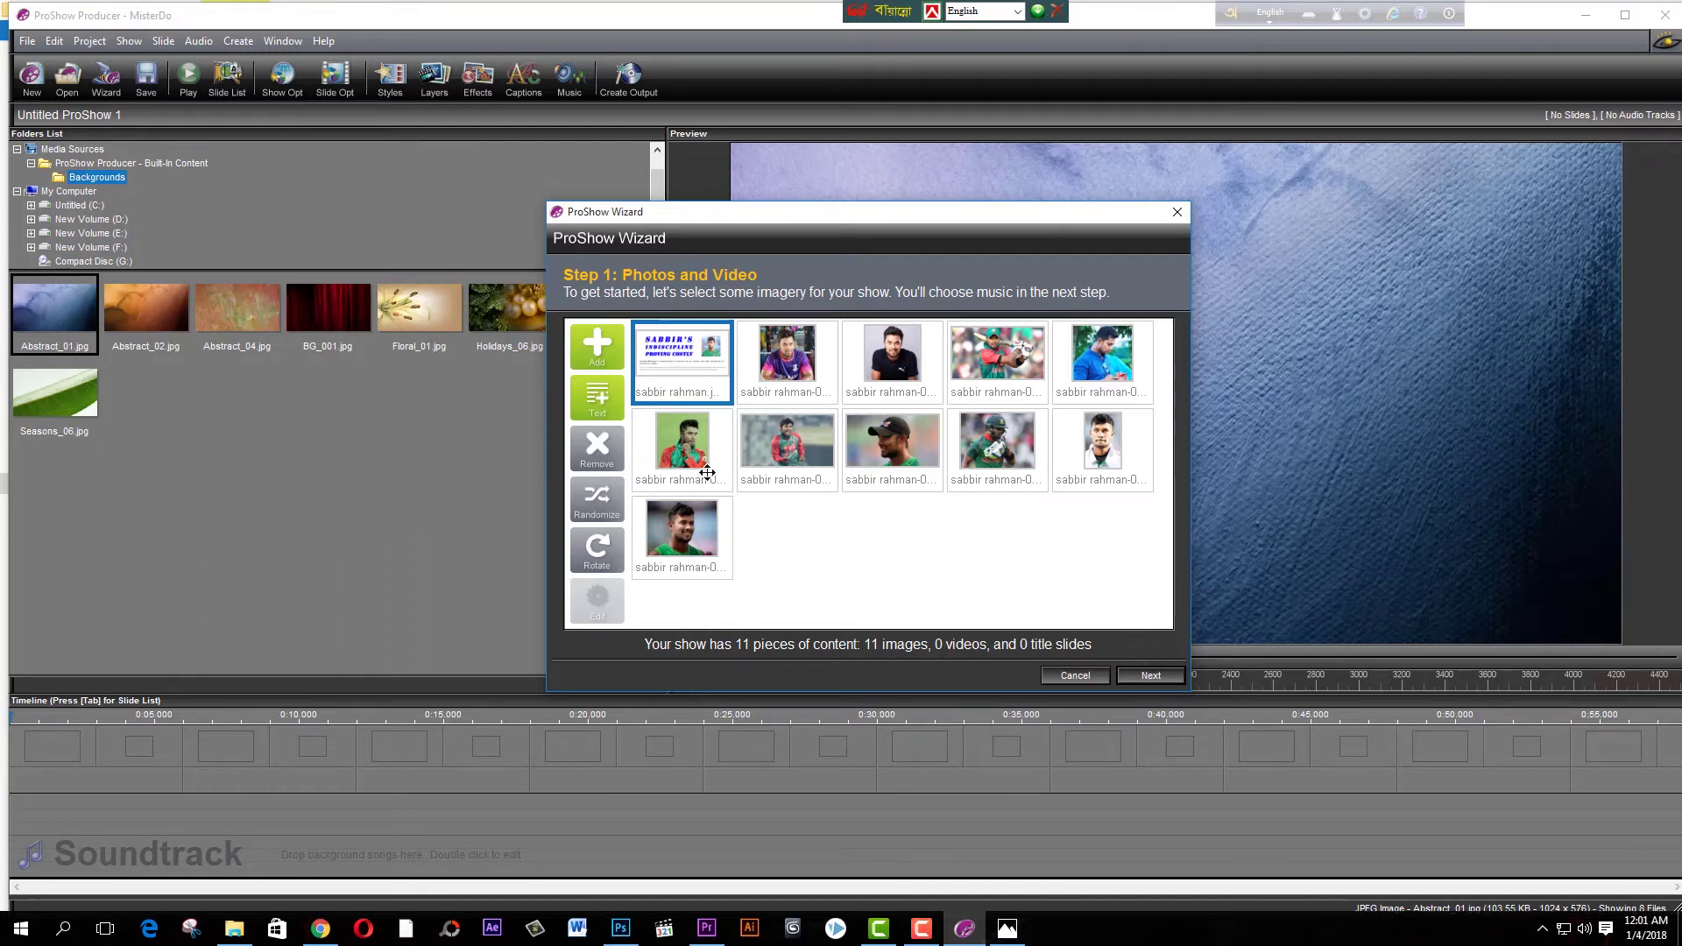
Reopen the file picker, cancel it without adding anything, and continue to the Music step.
left_click(597, 349)
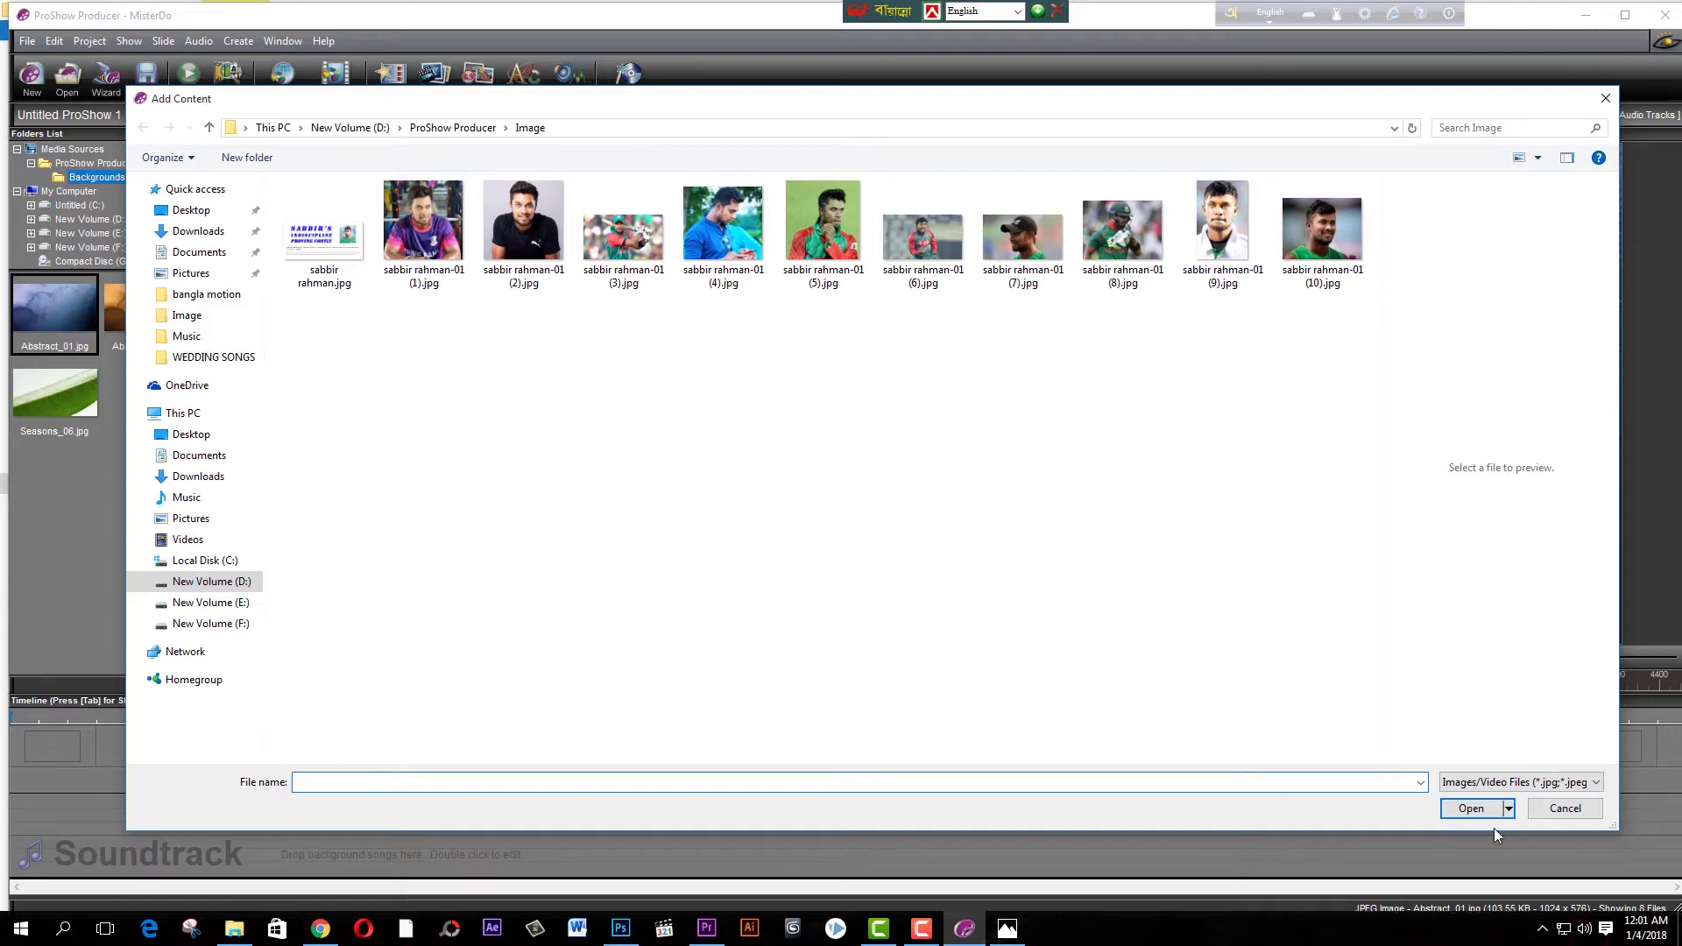
left_click(1556, 806)
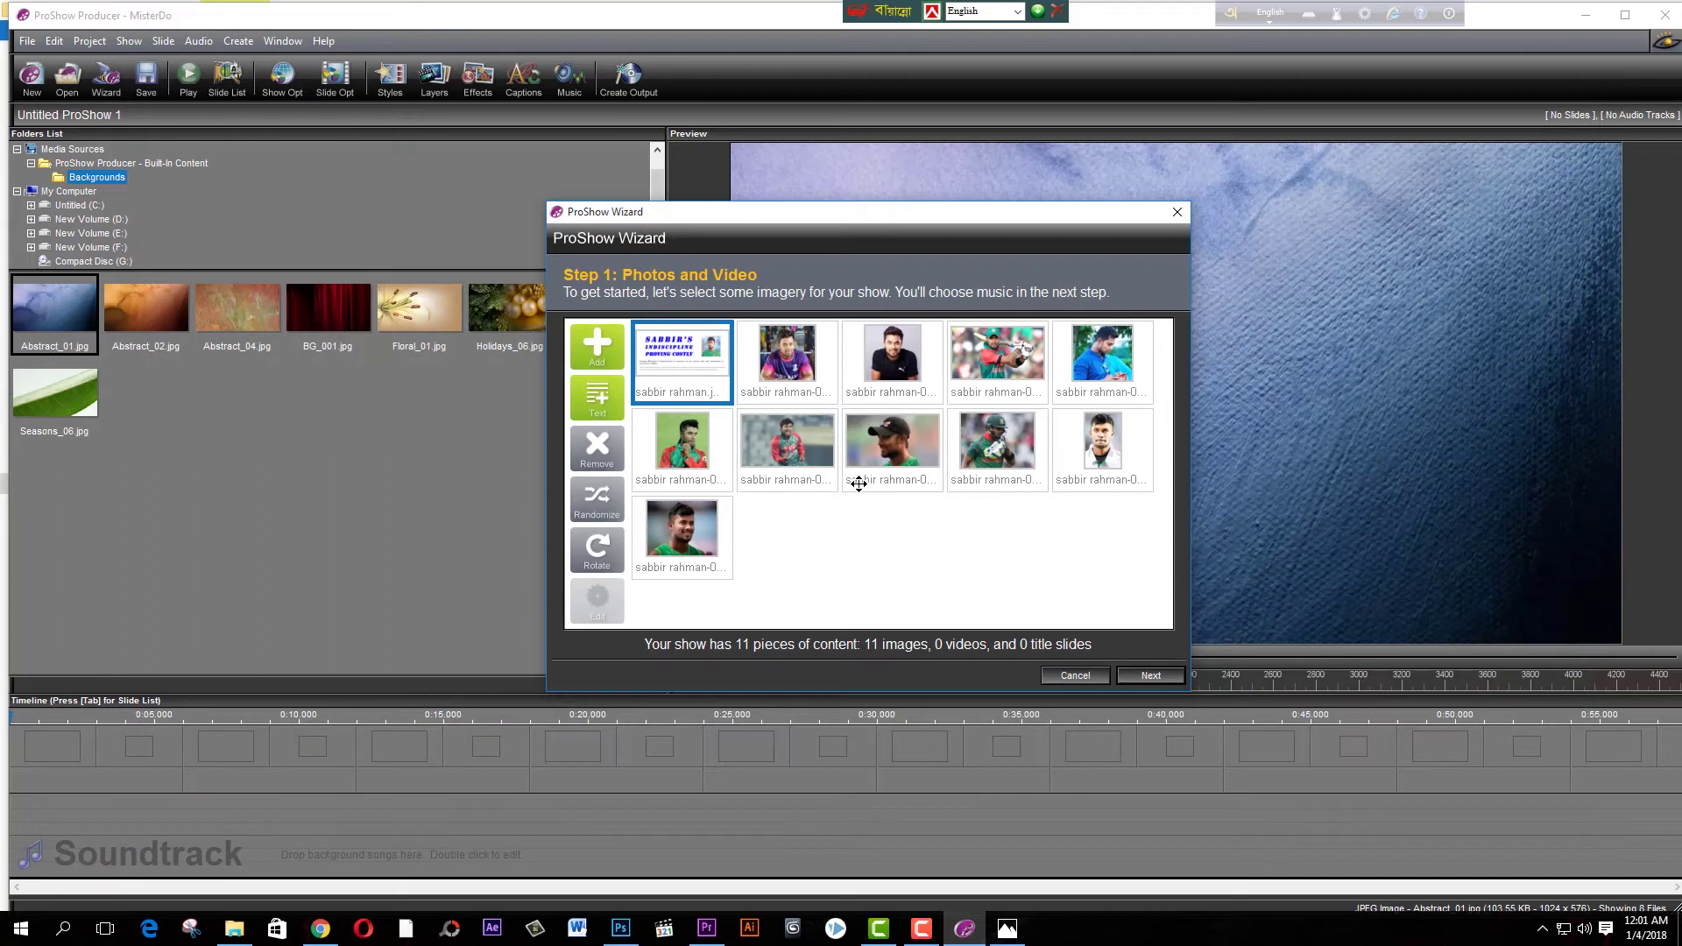
left_click(1152, 676)
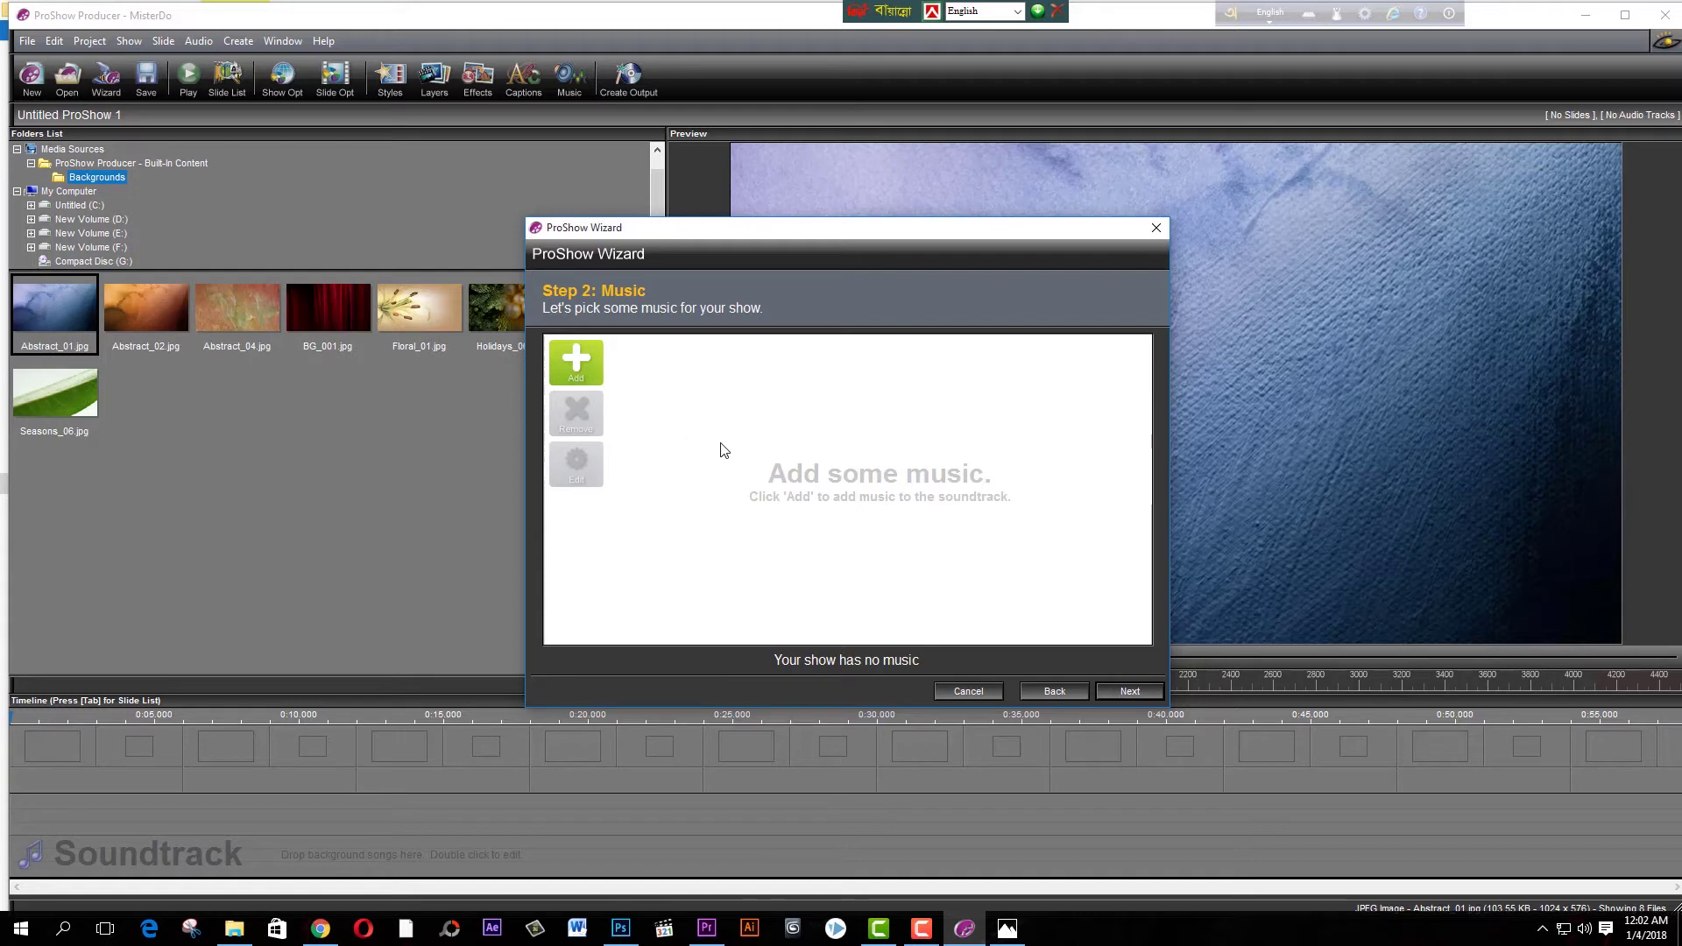
Add Music 02.mp3 from D:\ProShow Producer\Music as the soundtrack.
left_click(577, 366)
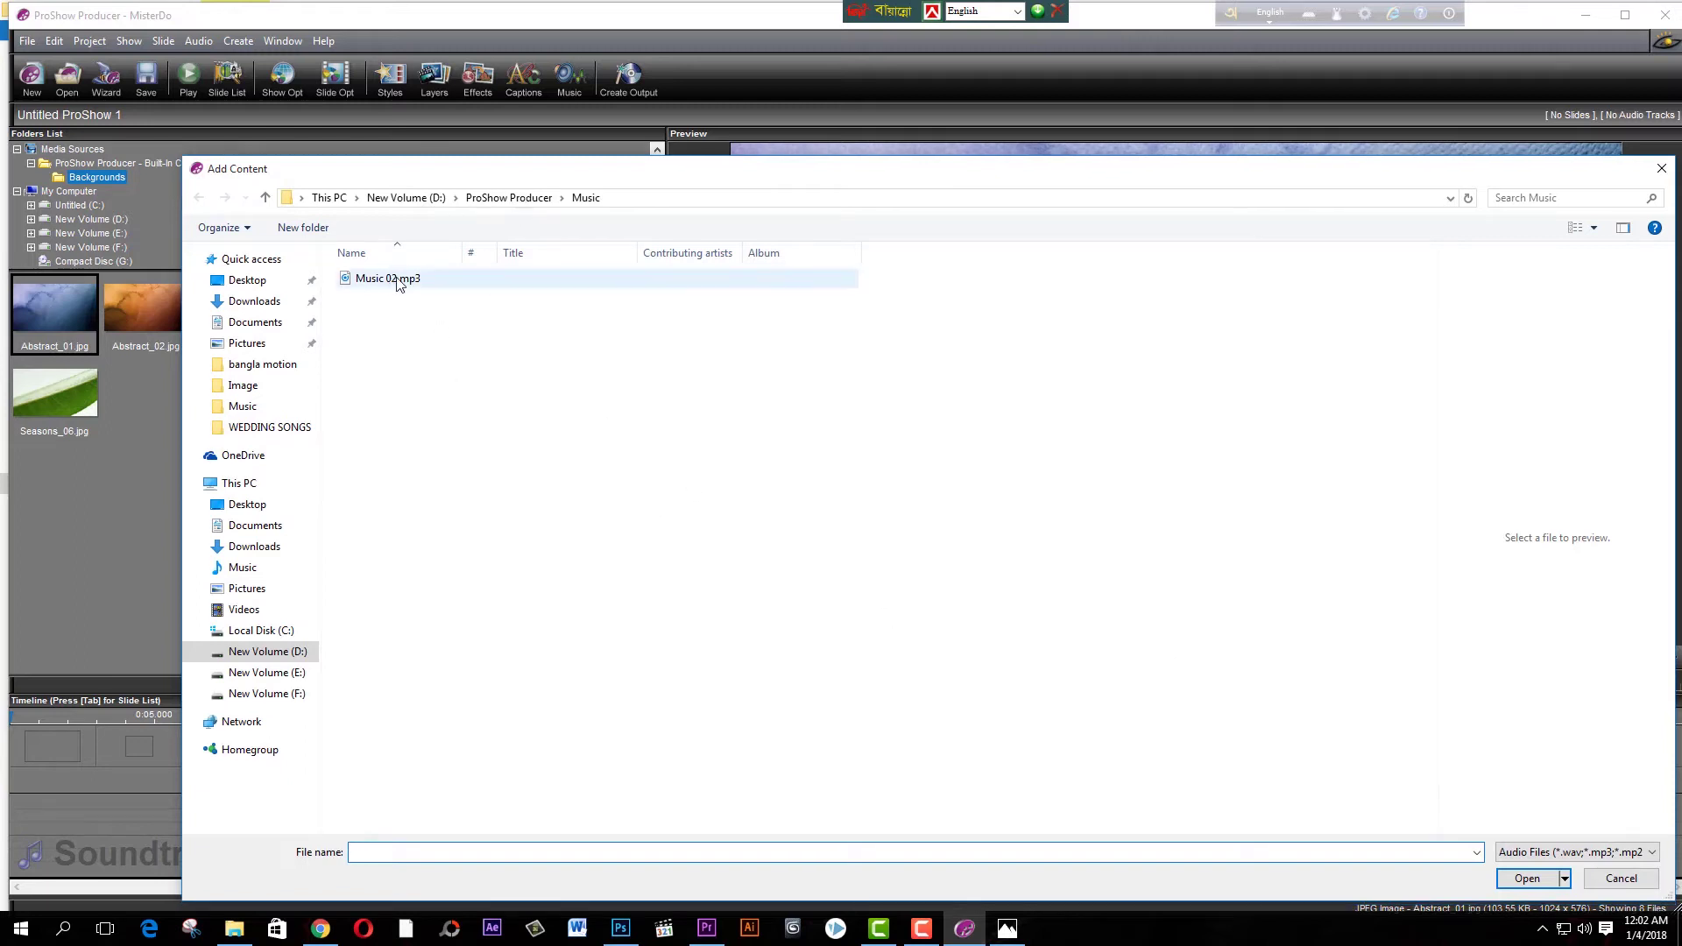
left_click(270, 657)
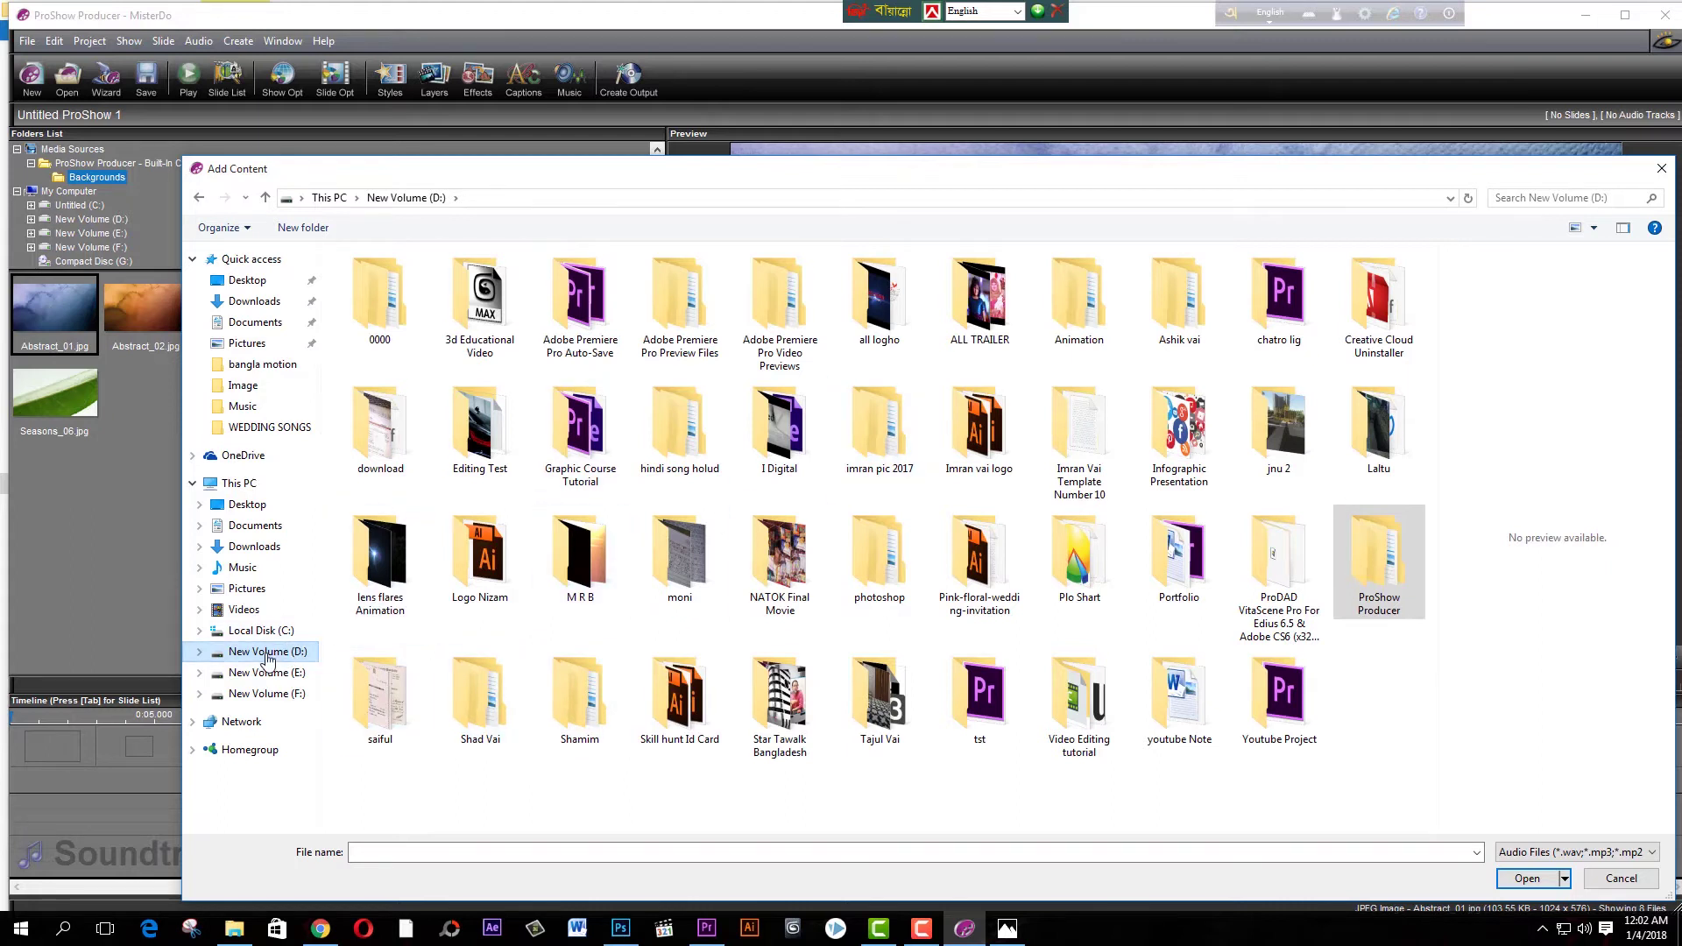
left_click(1376, 584)
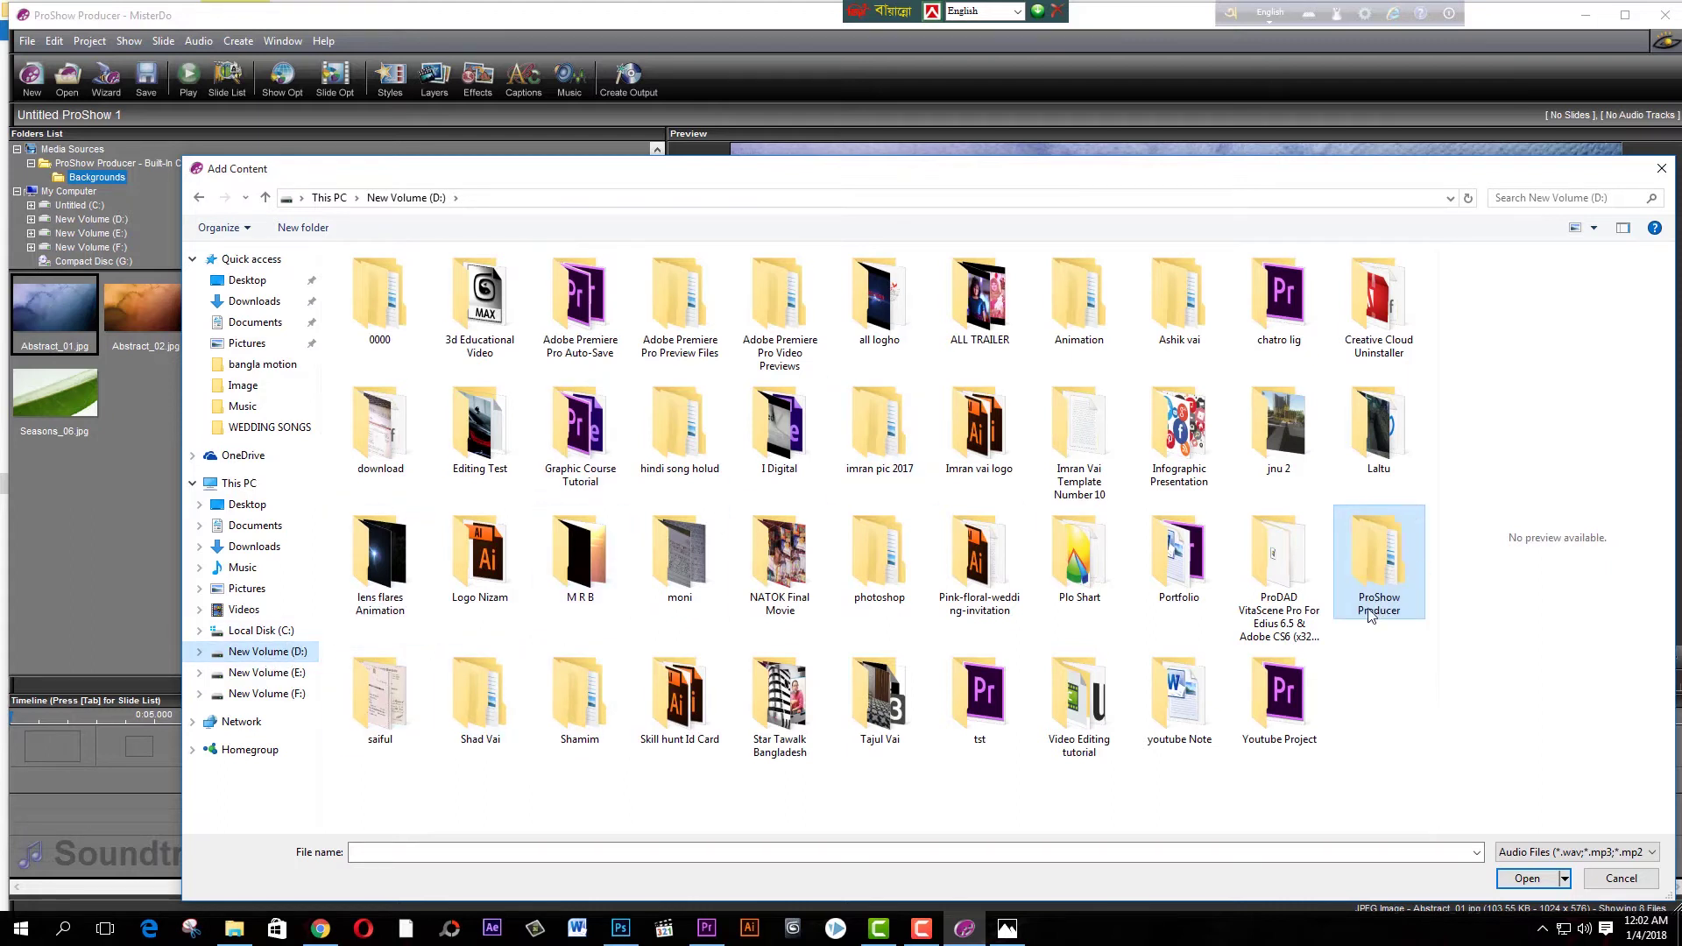
double_click(1375, 576)
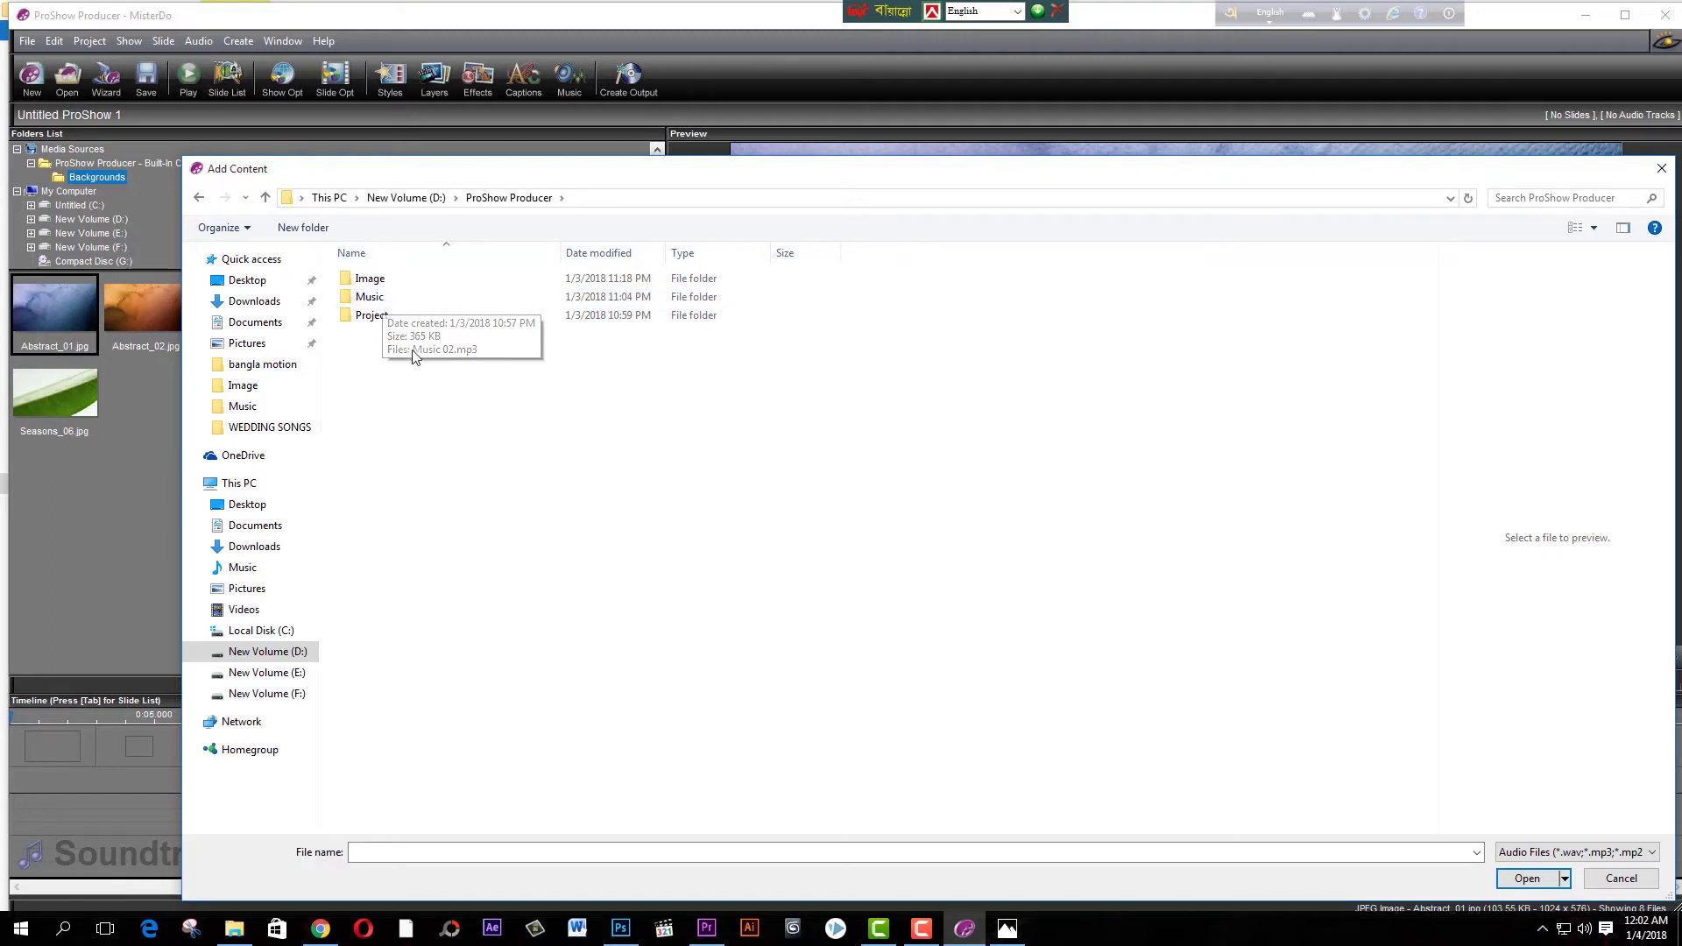
double_click(383, 302)
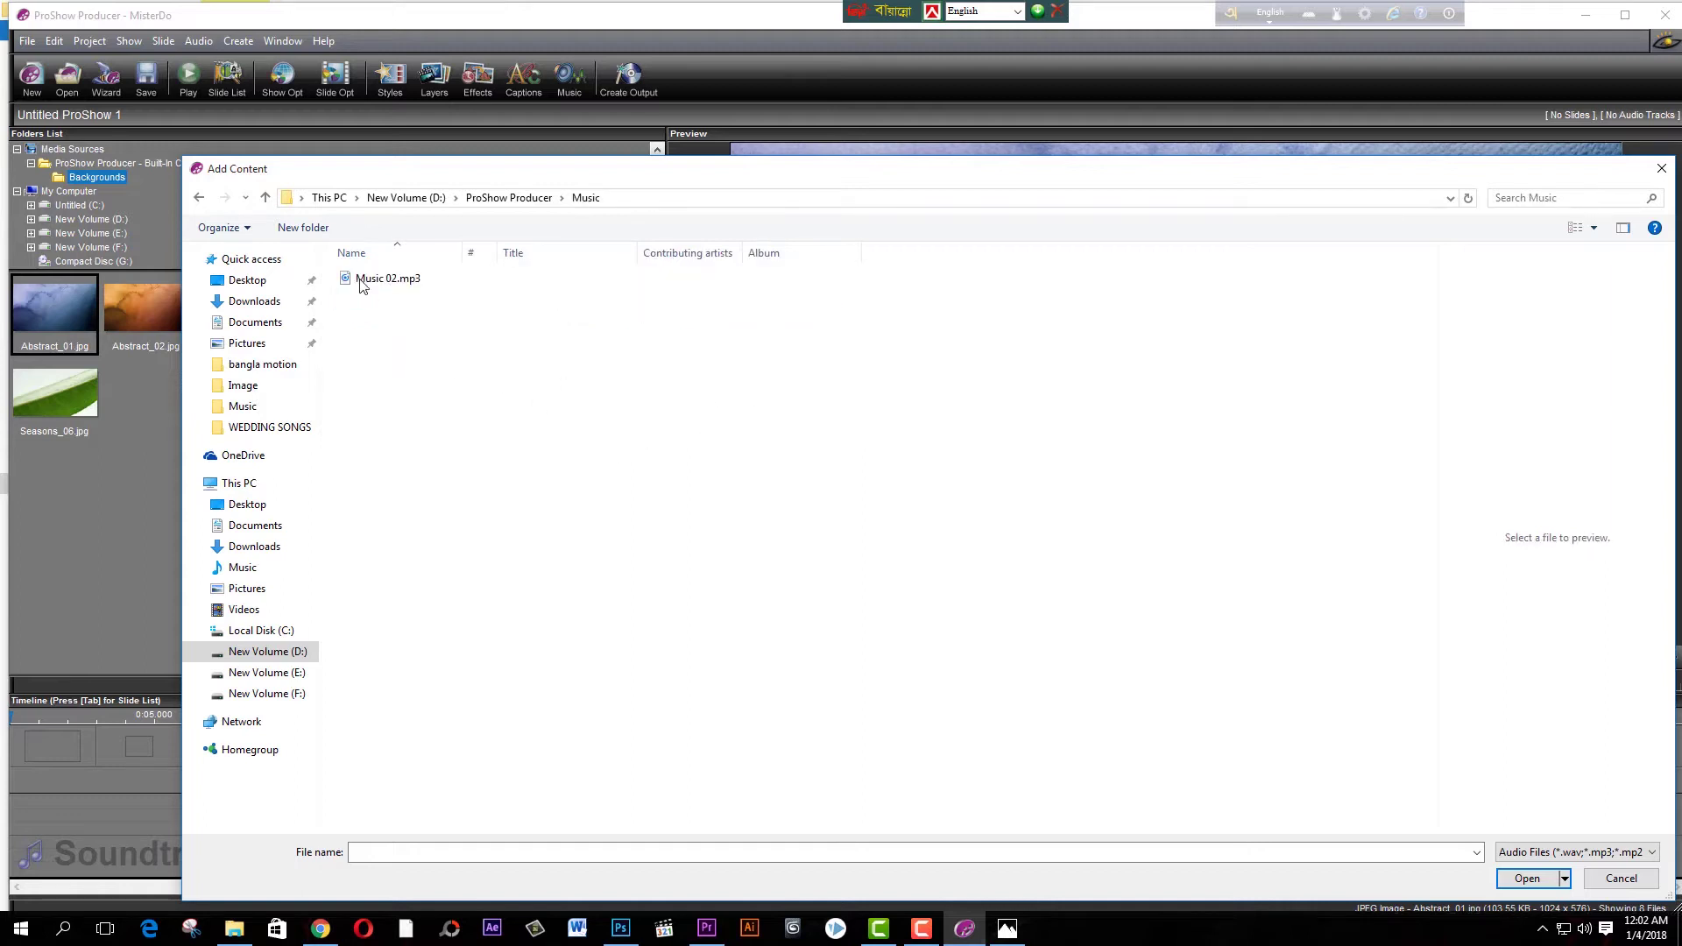
left_click(361, 280)
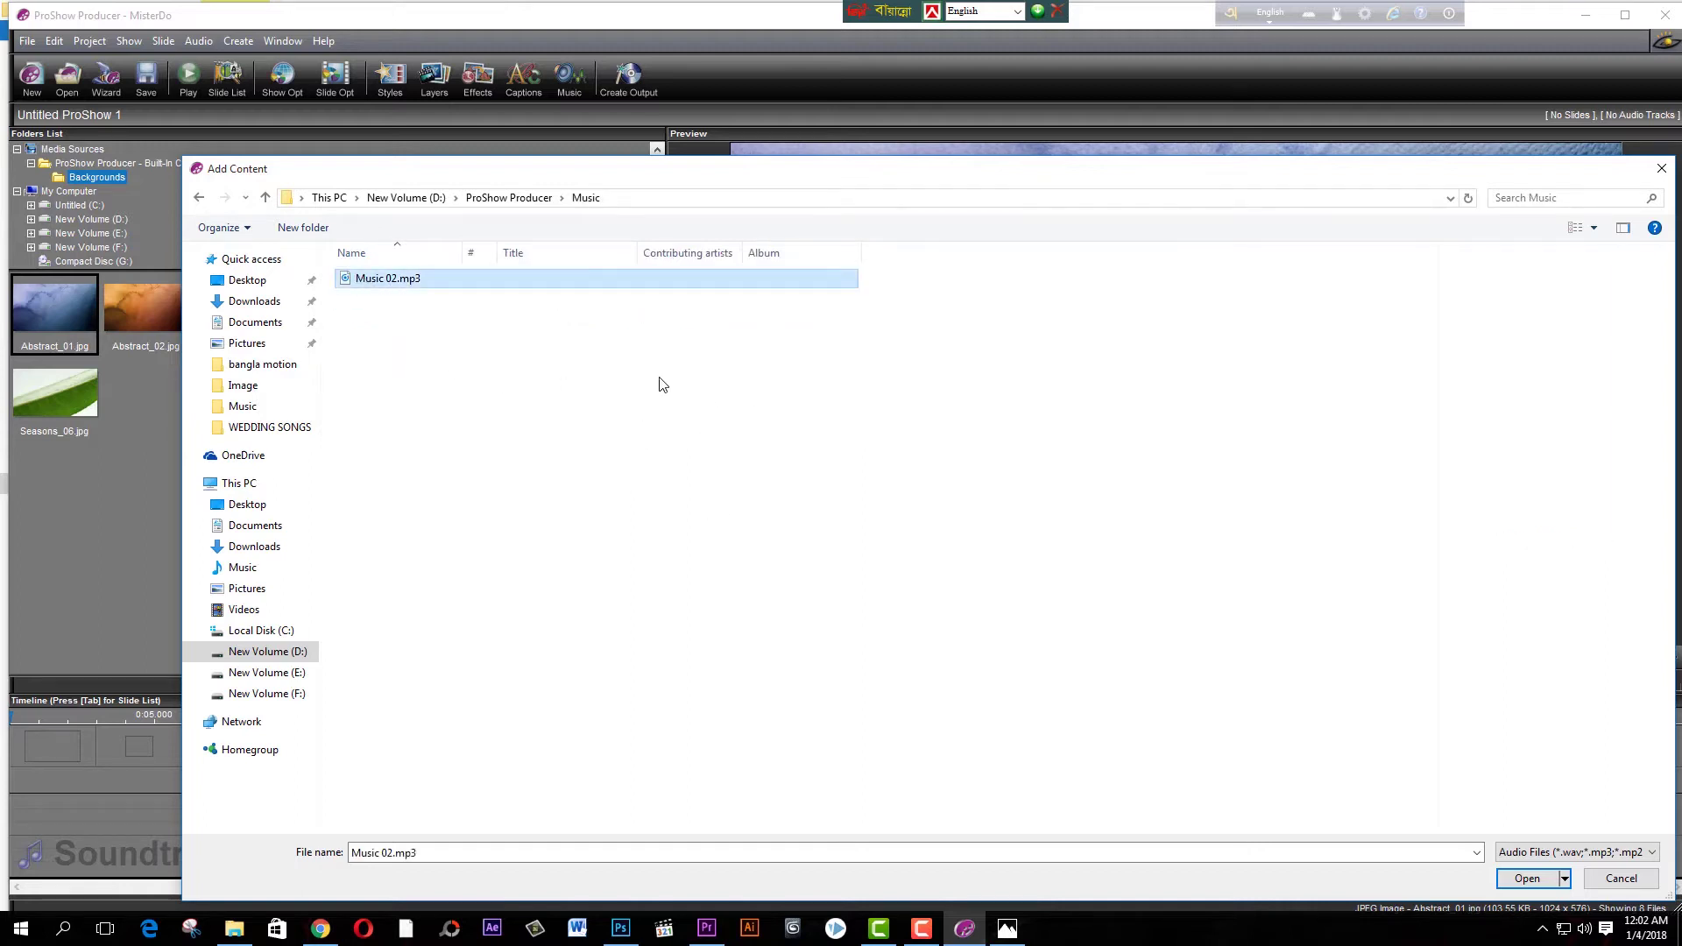
left_click(1521, 885)
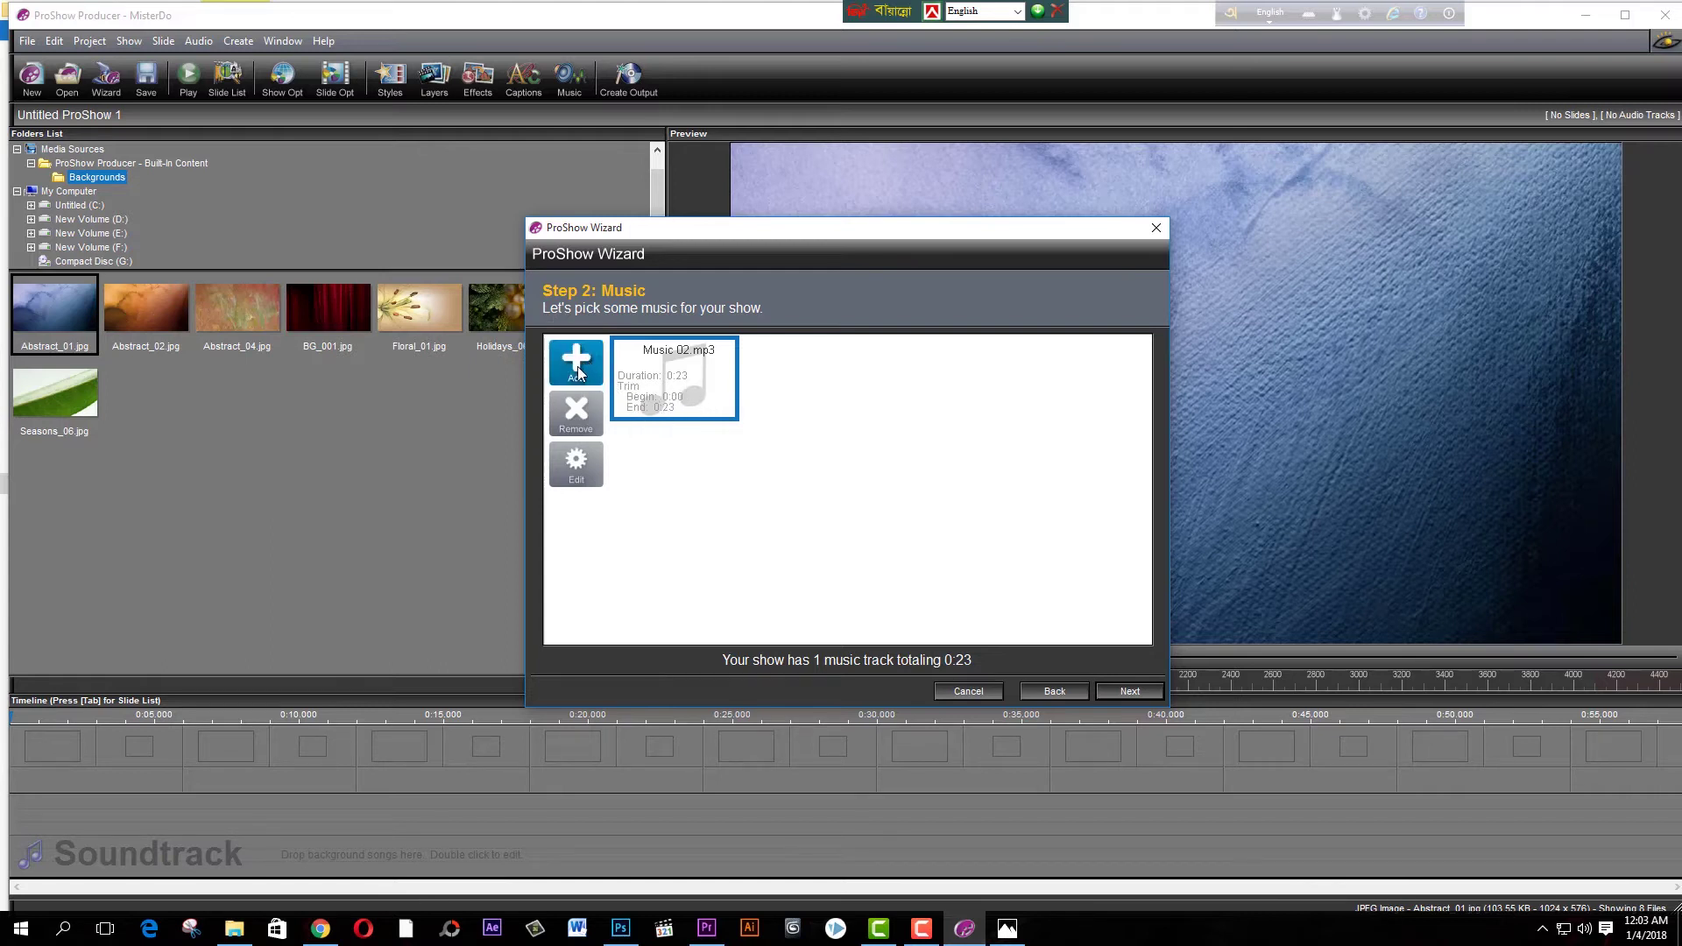
Add a second copy of Music 02.mp3 and clear the track selection.
left_click(581, 364)
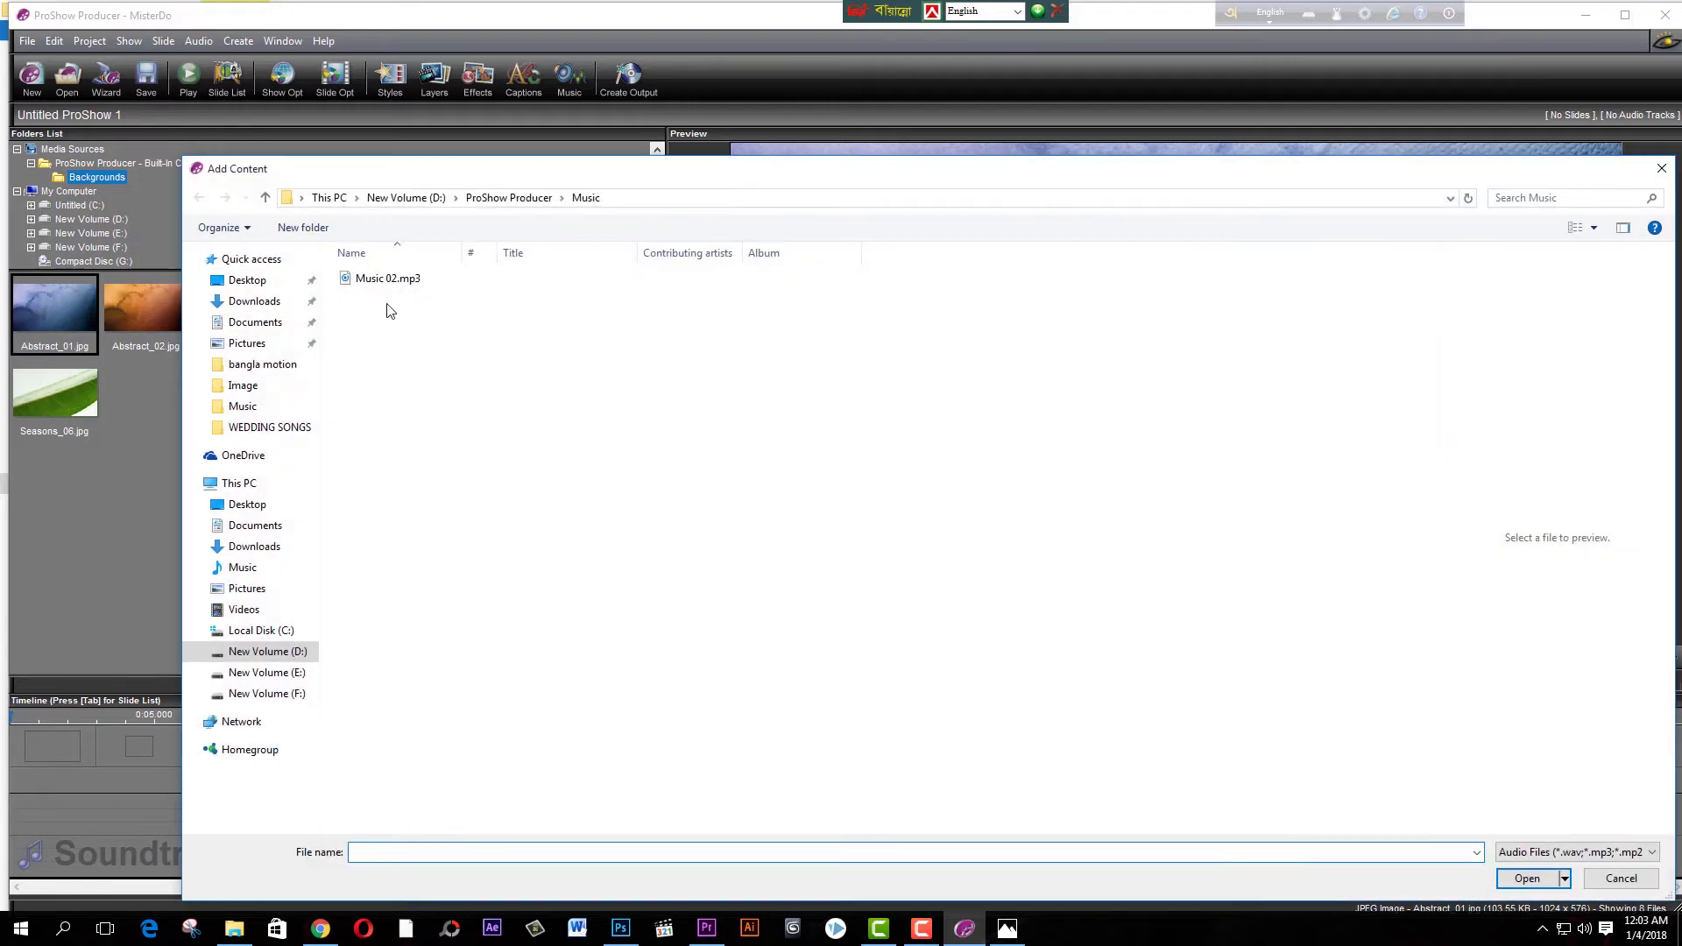
left_click(372, 284)
left_click(1524, 878)
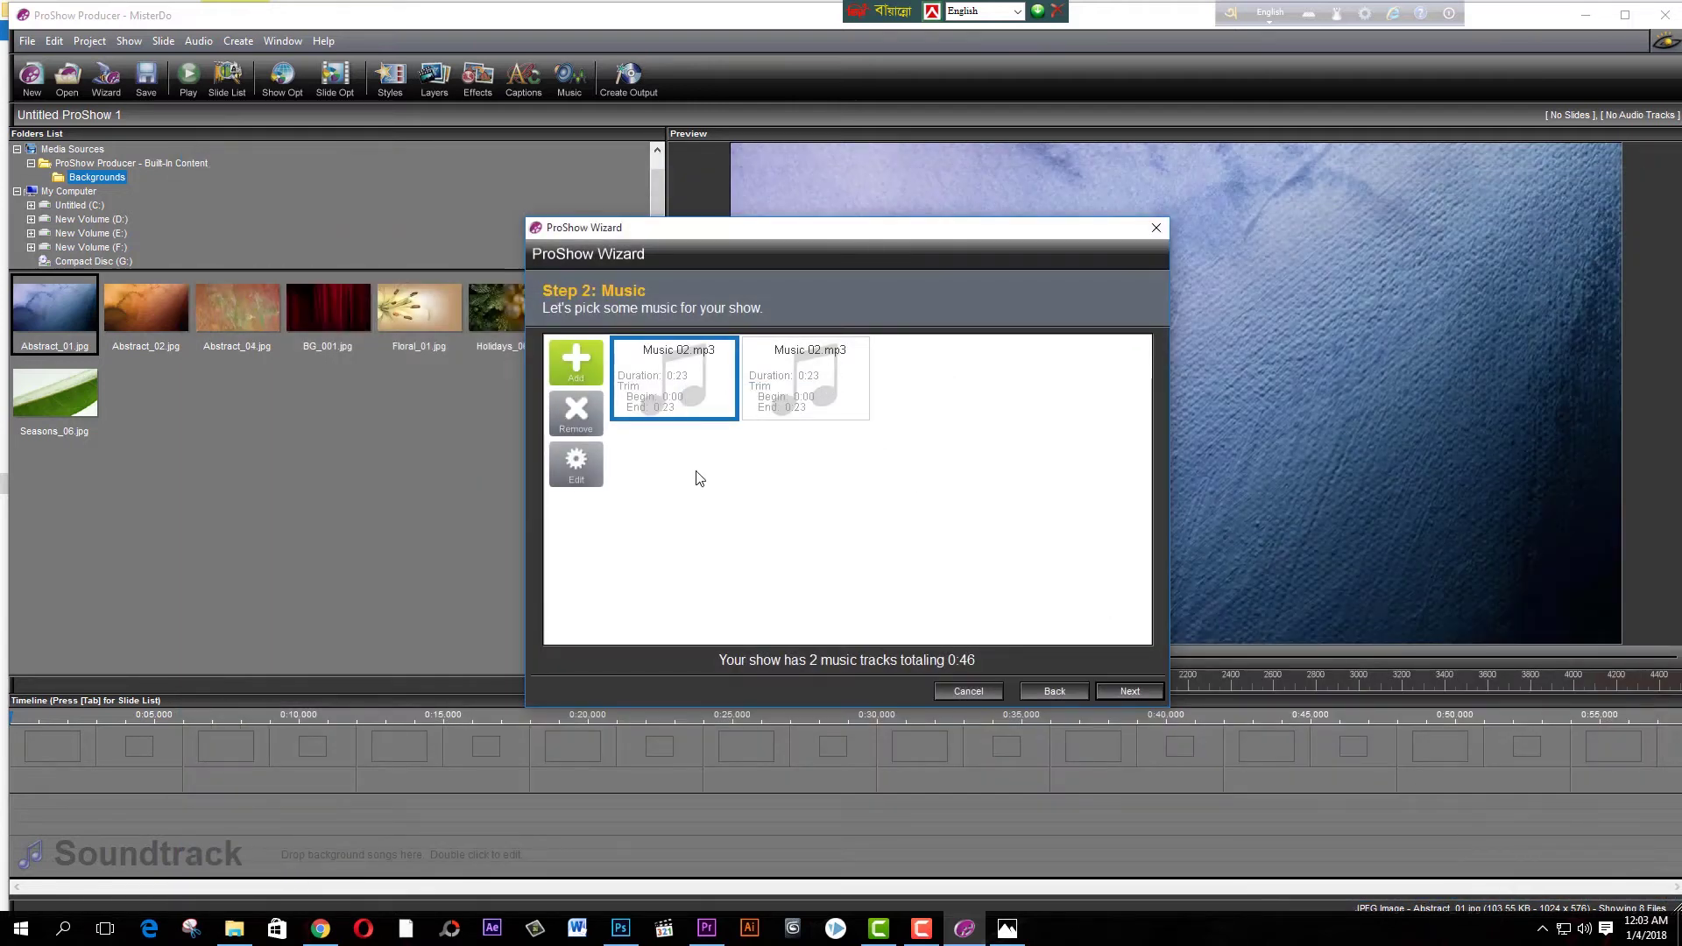
left_click(814, 431)
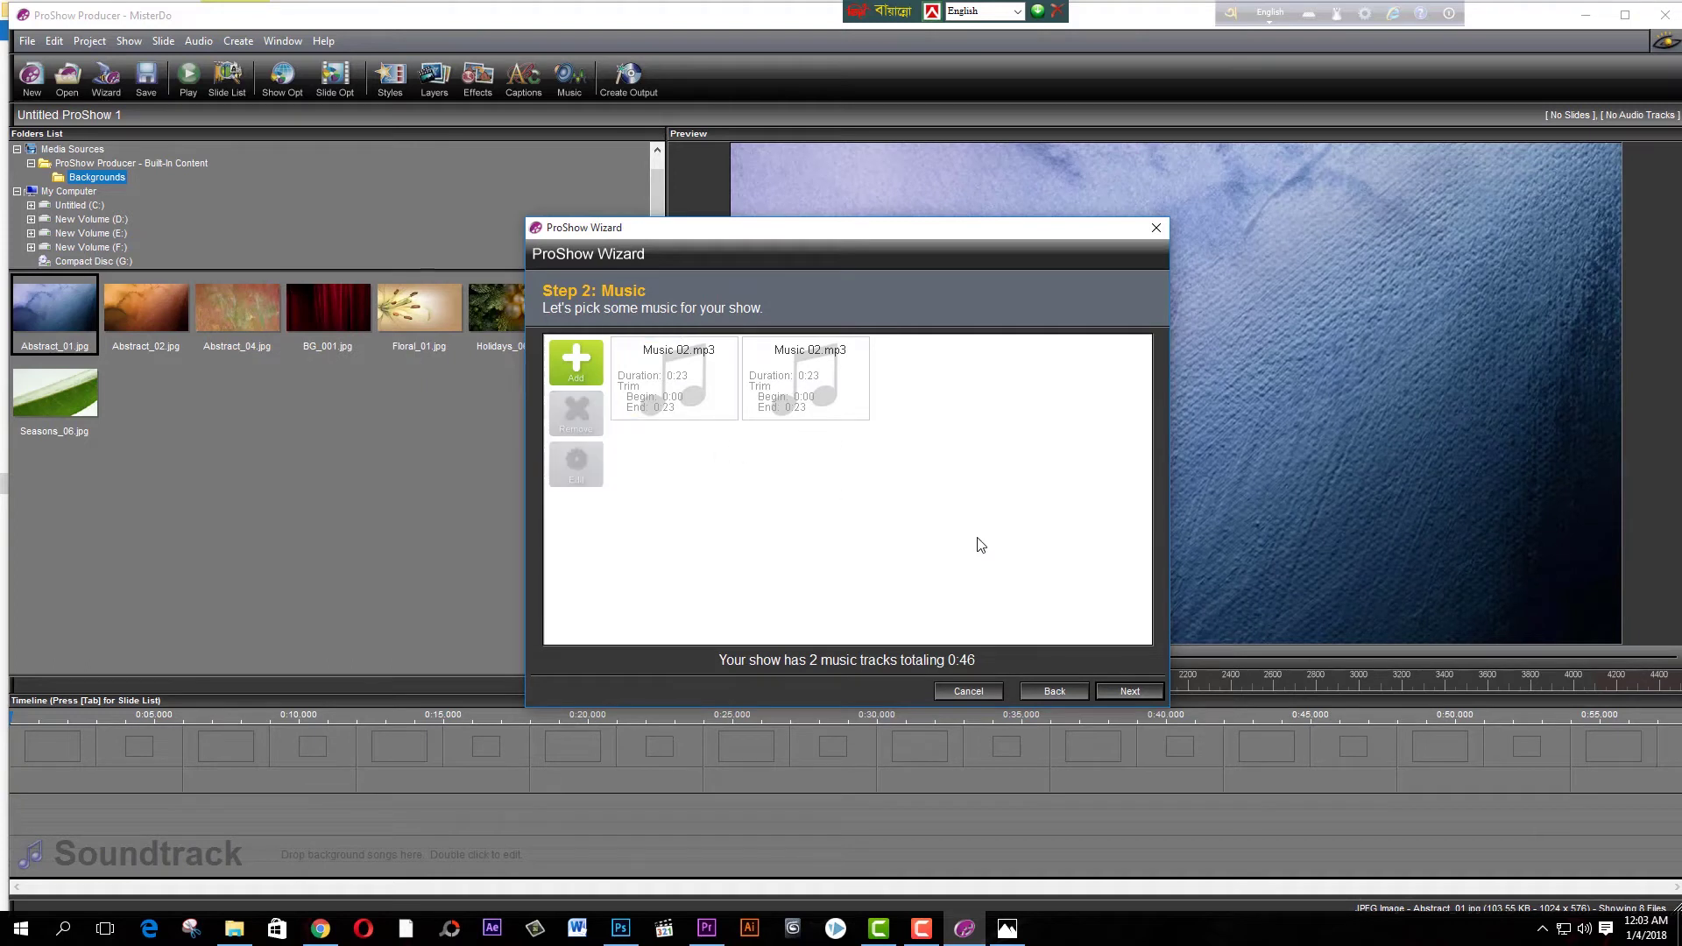
Try the Birthday theme, switch back to All Effects, and advance to Final Details.
left_click(1127, 692)
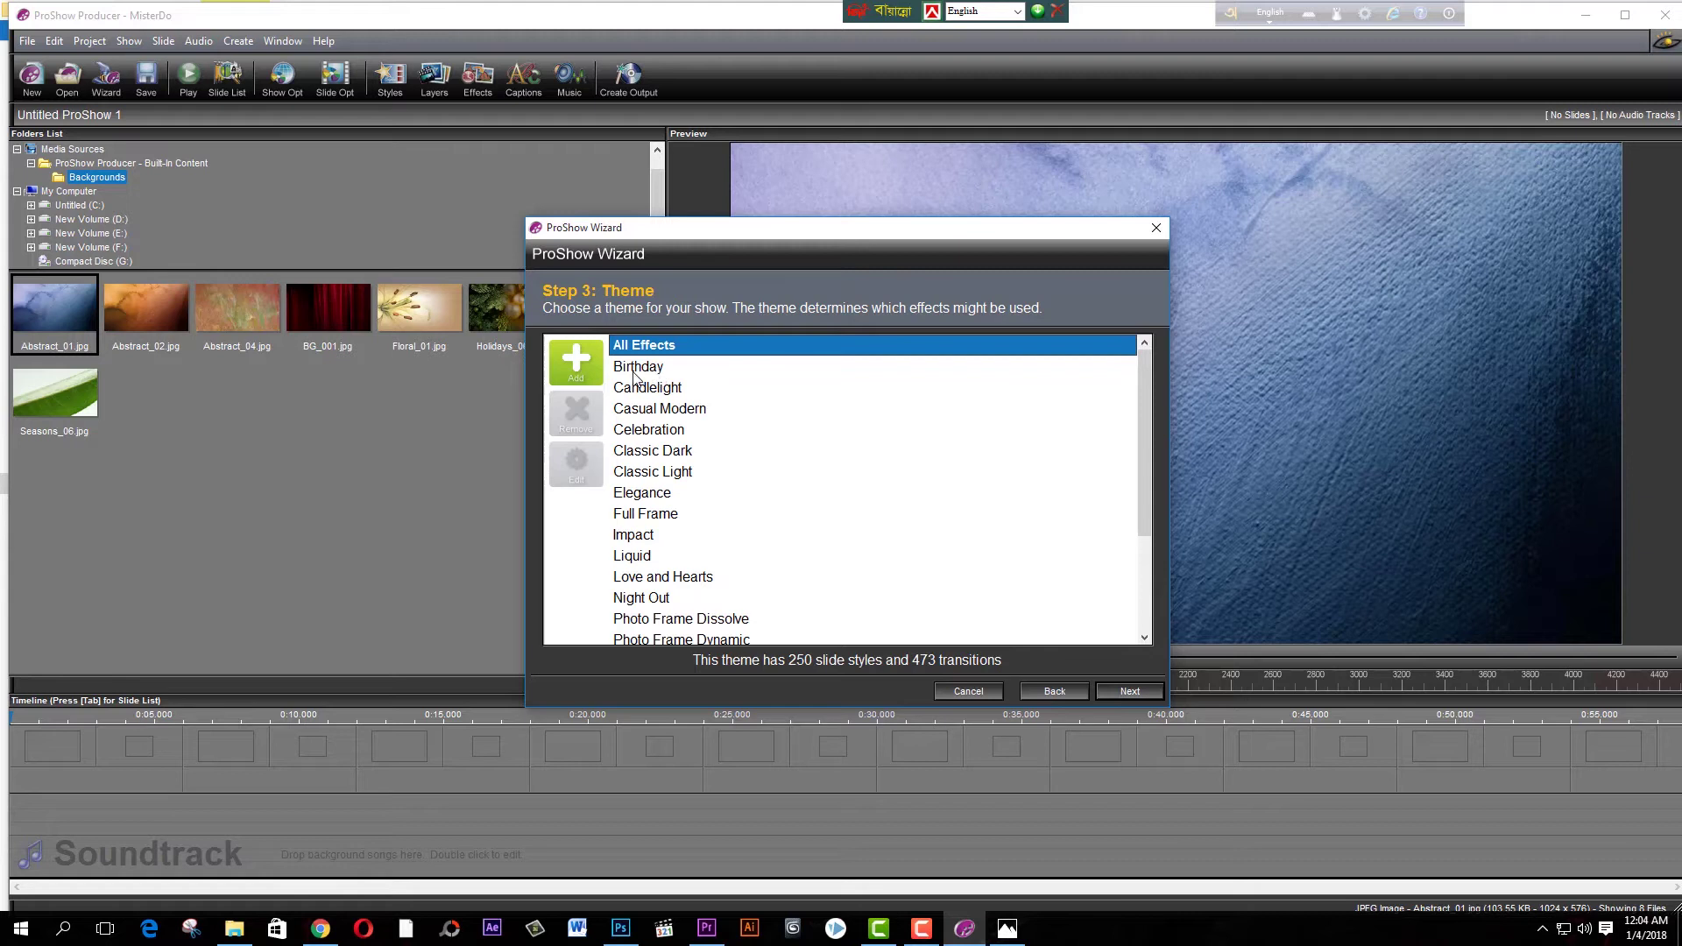
left_click(644, 372)
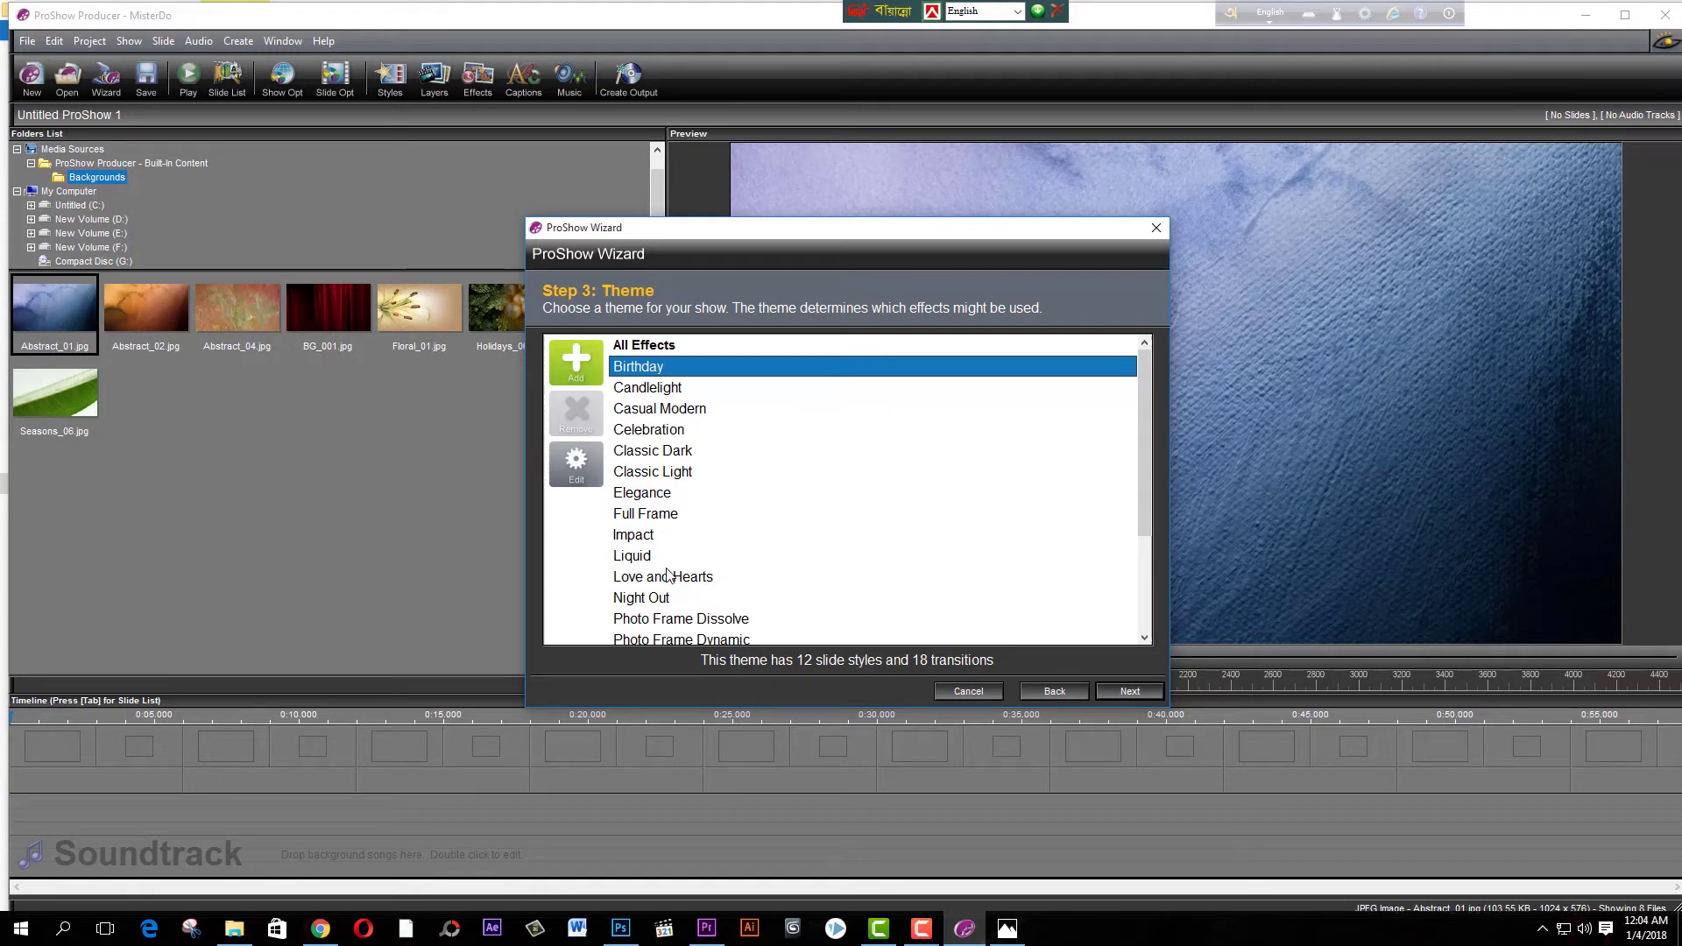
scroll(670, 576, "down", 3)
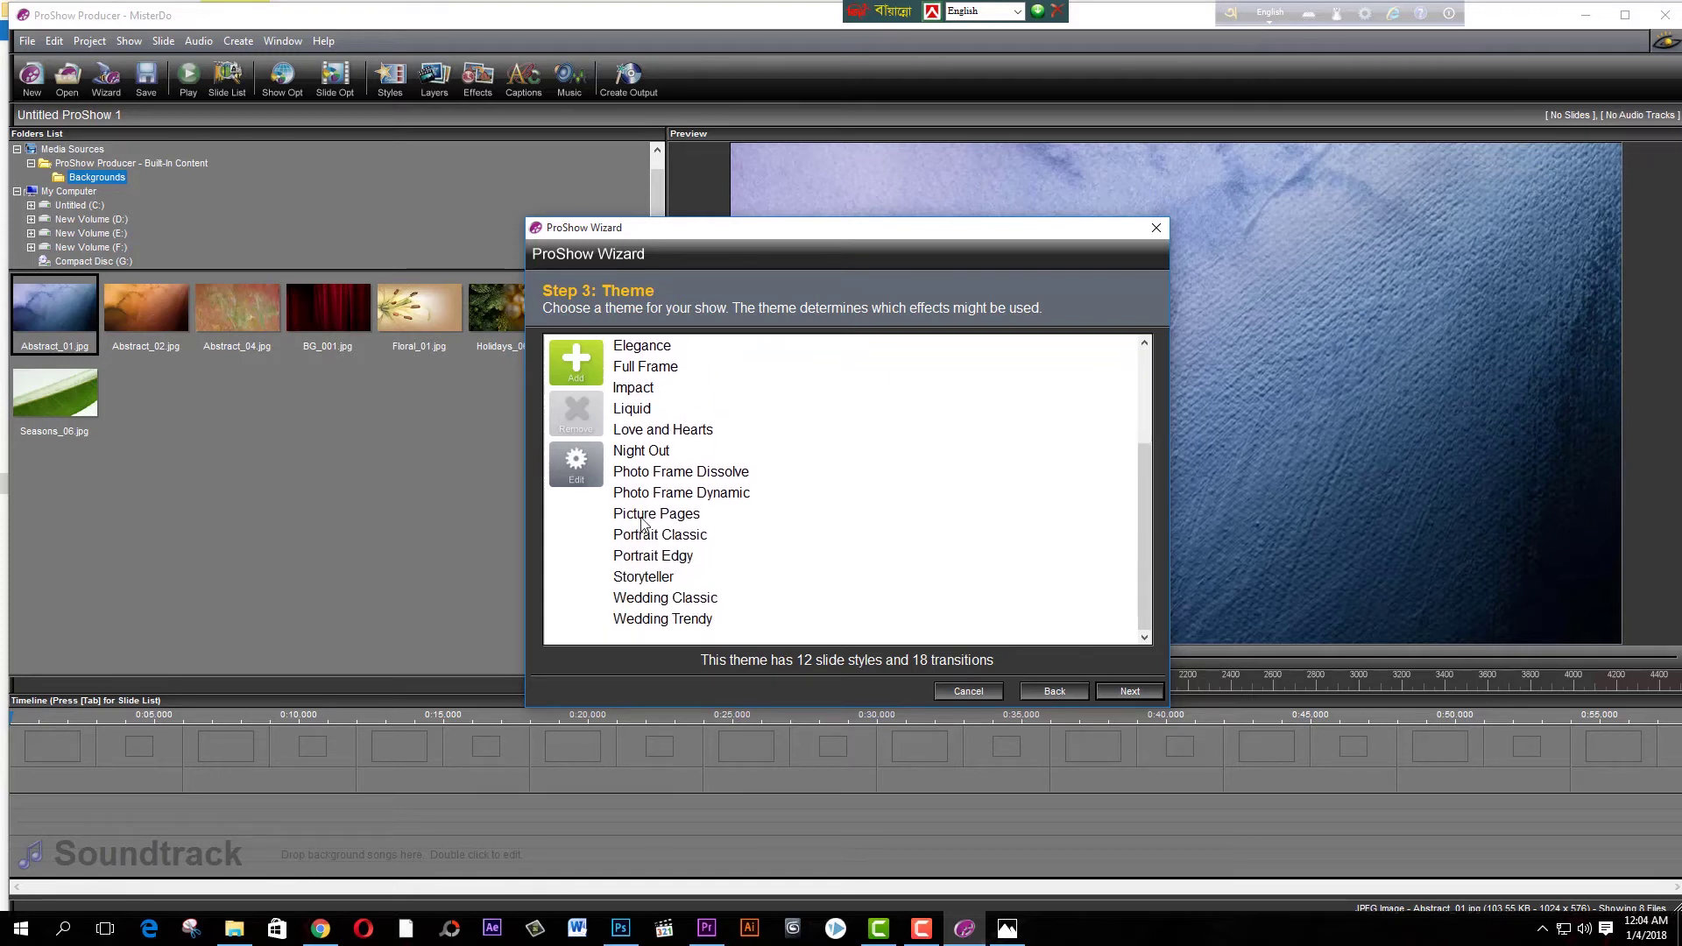
scroll(664, 602, "up", 3)
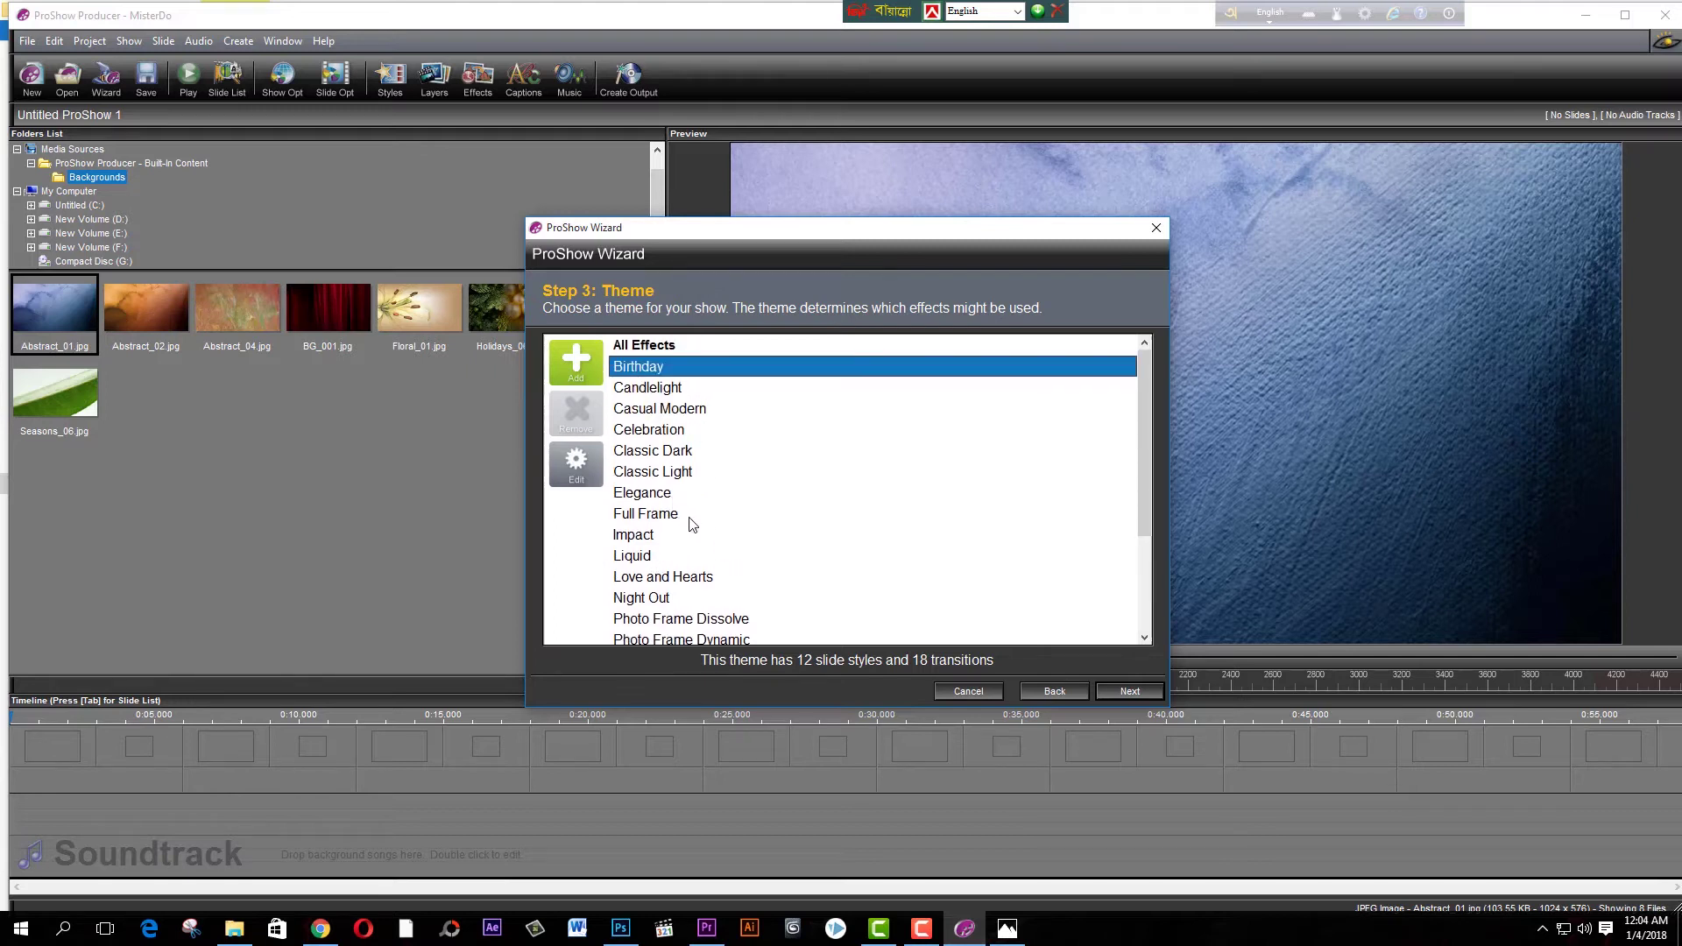
left_click(647, 350)
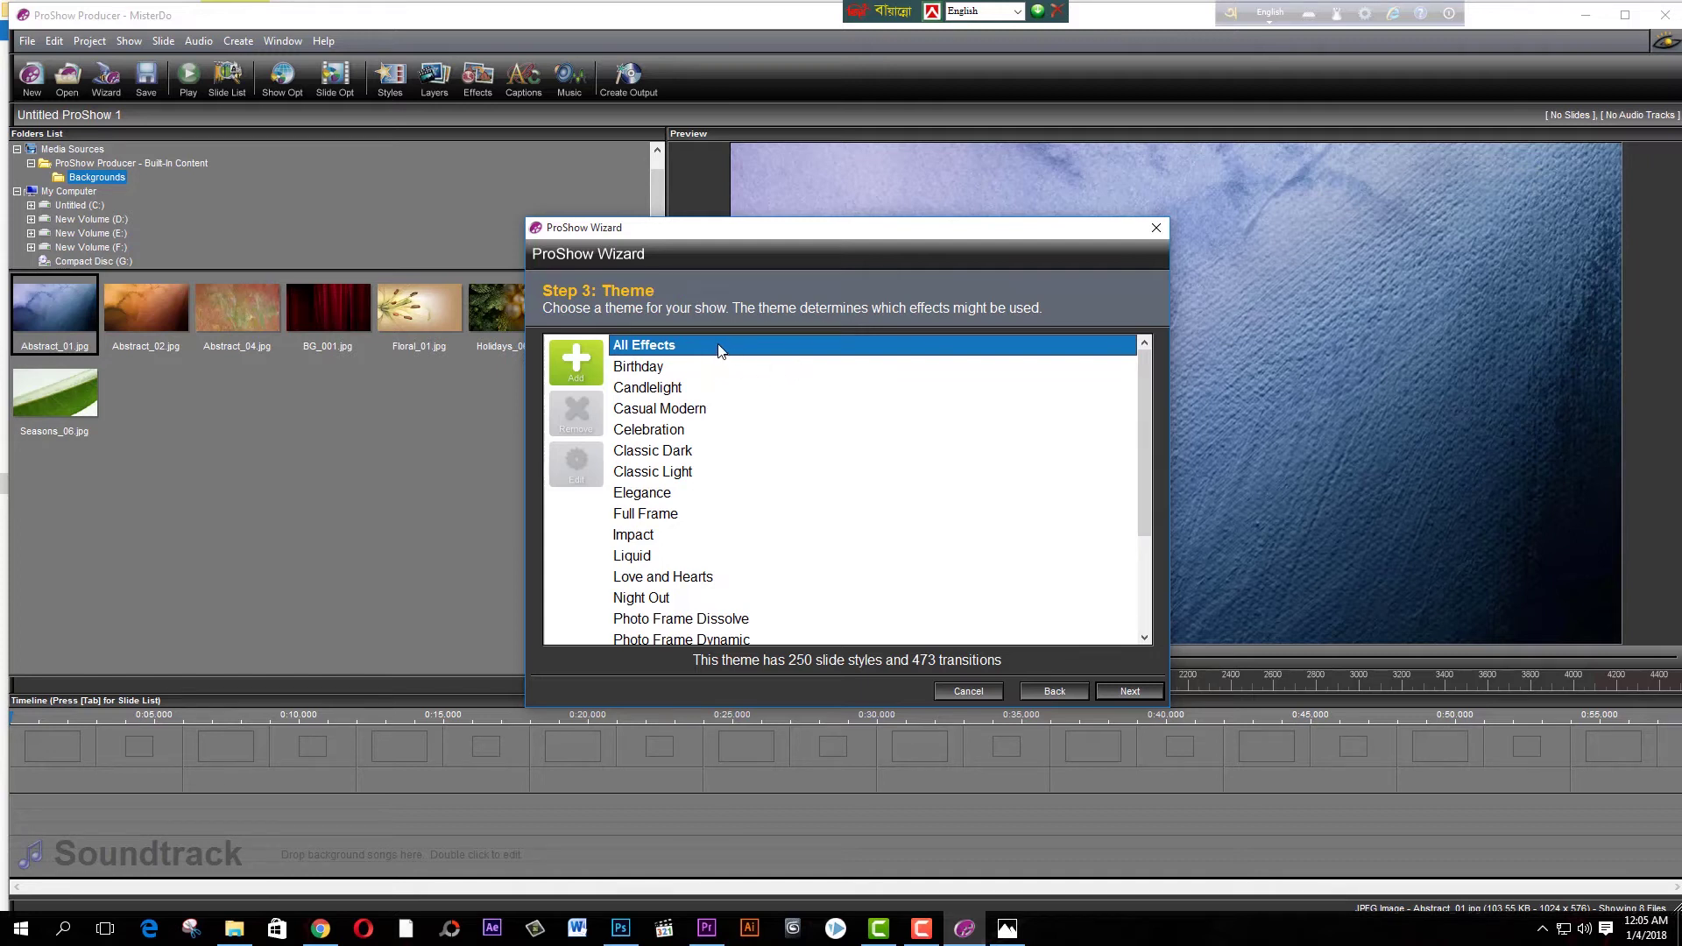
left_click(1130, 692)
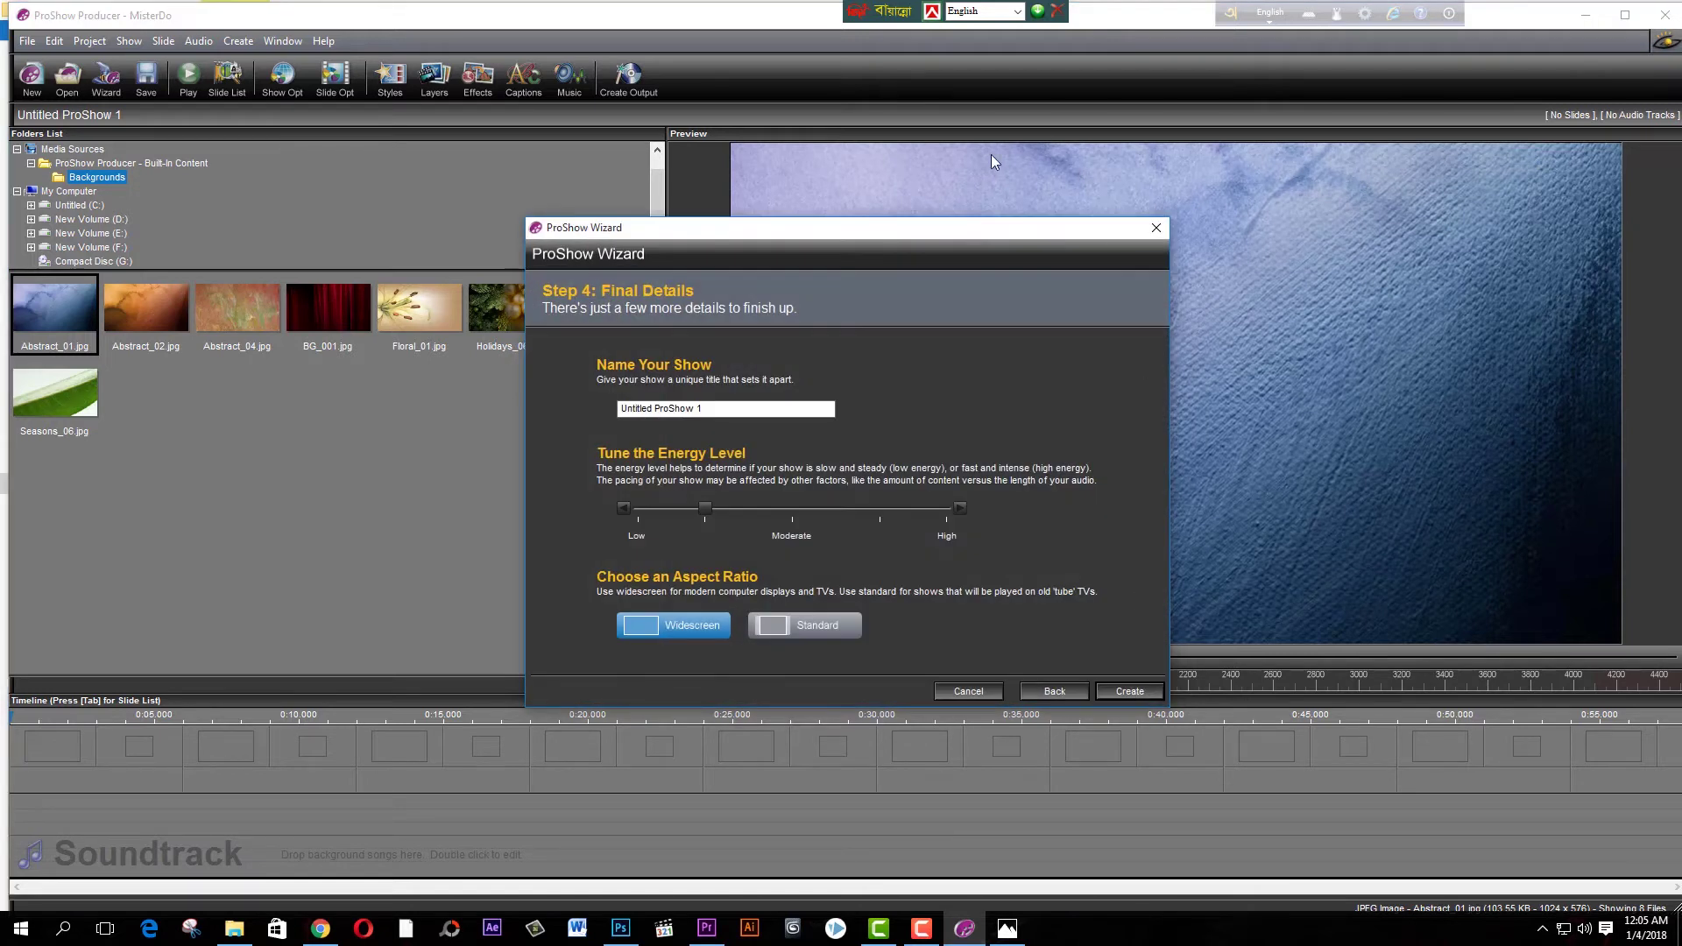
Replace the 'Untitled ProShow 1' show title with the person's full name.
mouse_move(990, 234)
left_mouse_down()
mouse_move(960, 235)
mouse_move(1006, 224)
left_mouse_up()
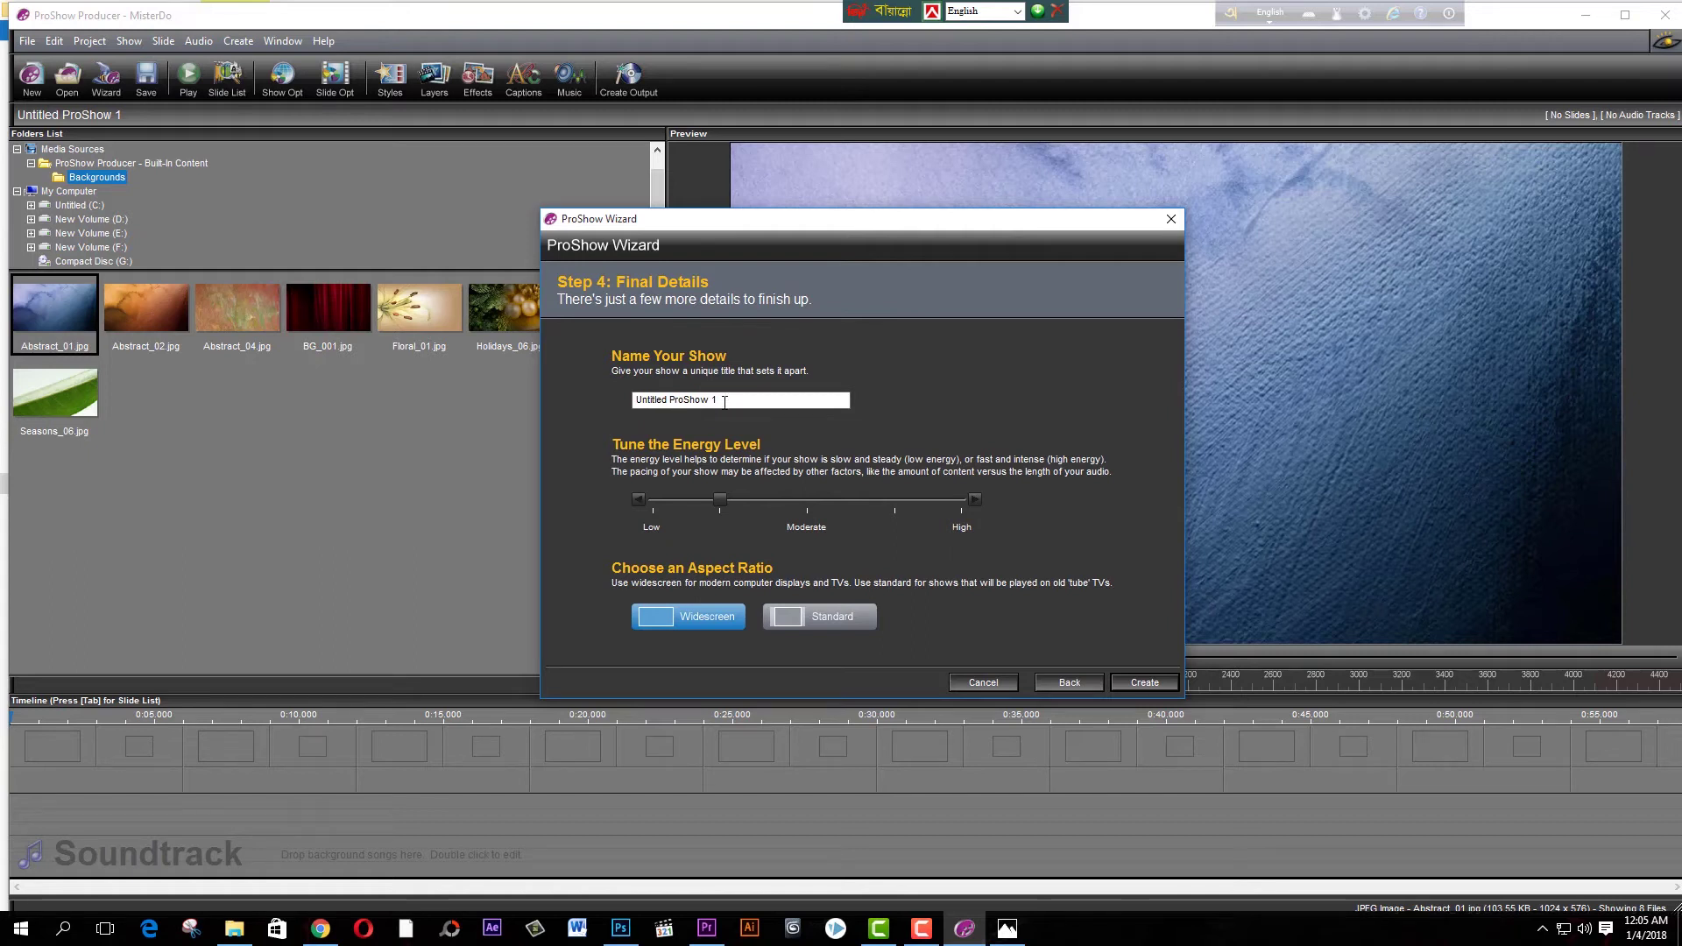
left_click_drag(725, 402, 609, 402)
Set the show's energy level slider to Moderate, keeping Widescreen.
left_click_drag(718, 498, 985, 501)
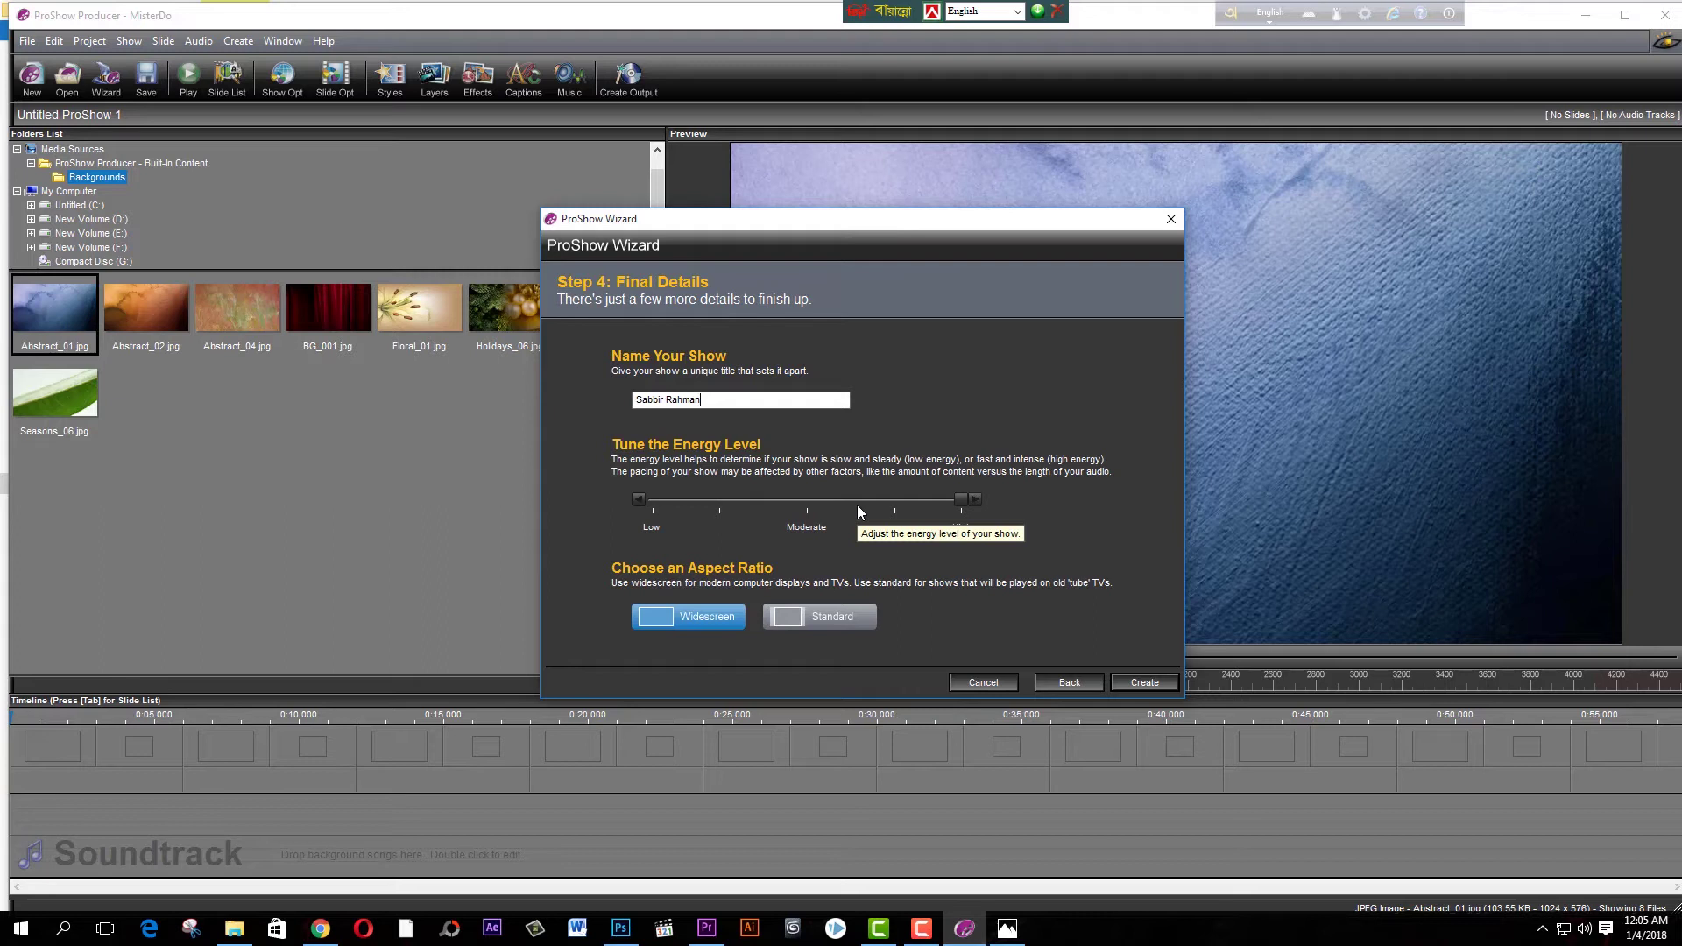
left_click(807, 502)
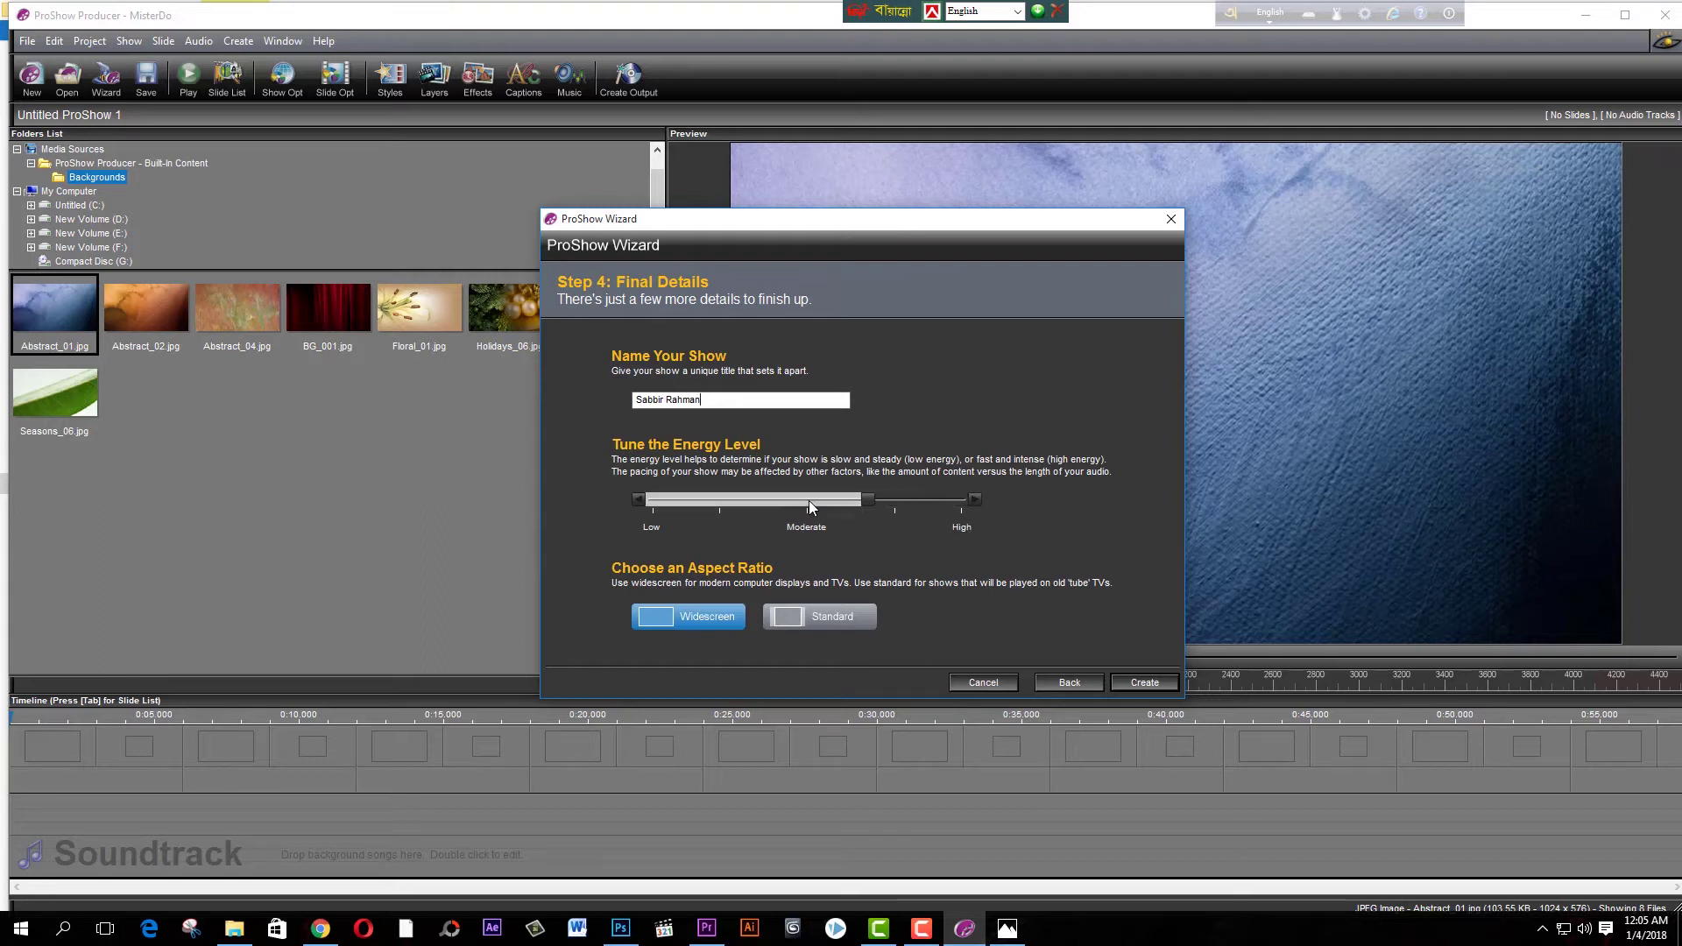
left_click_drag(685, 497, 811, 501)
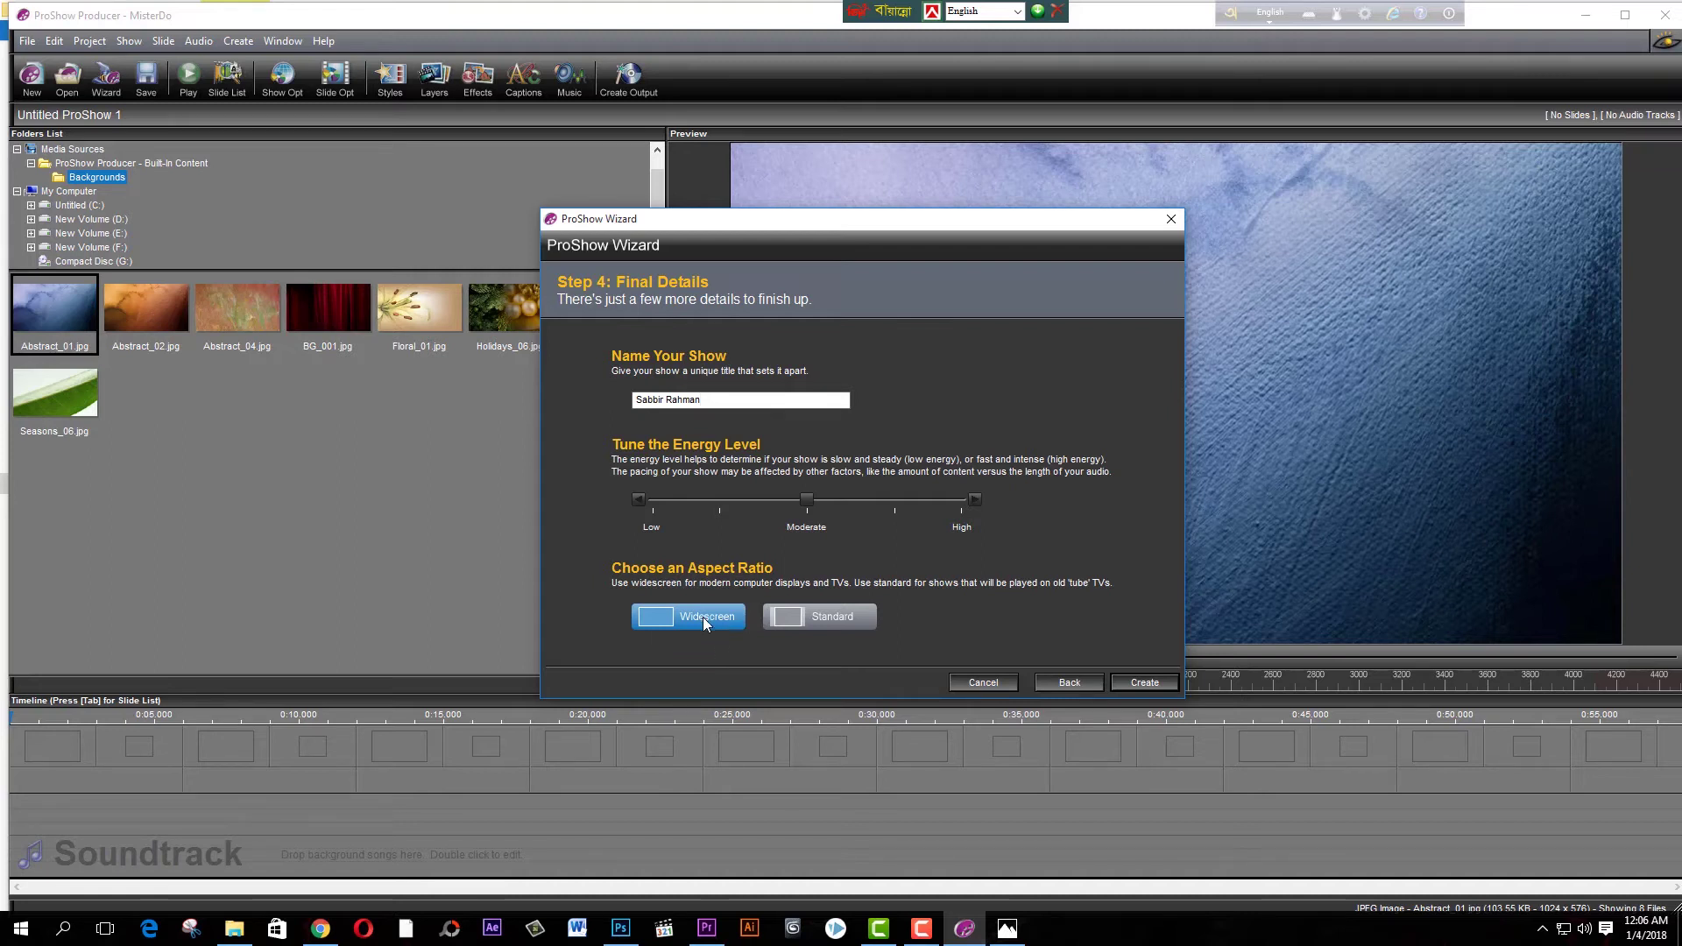
Create the ten-slide show with two audio tracks, preview it, and continue to the Finished page.
left_click(1145, 682)
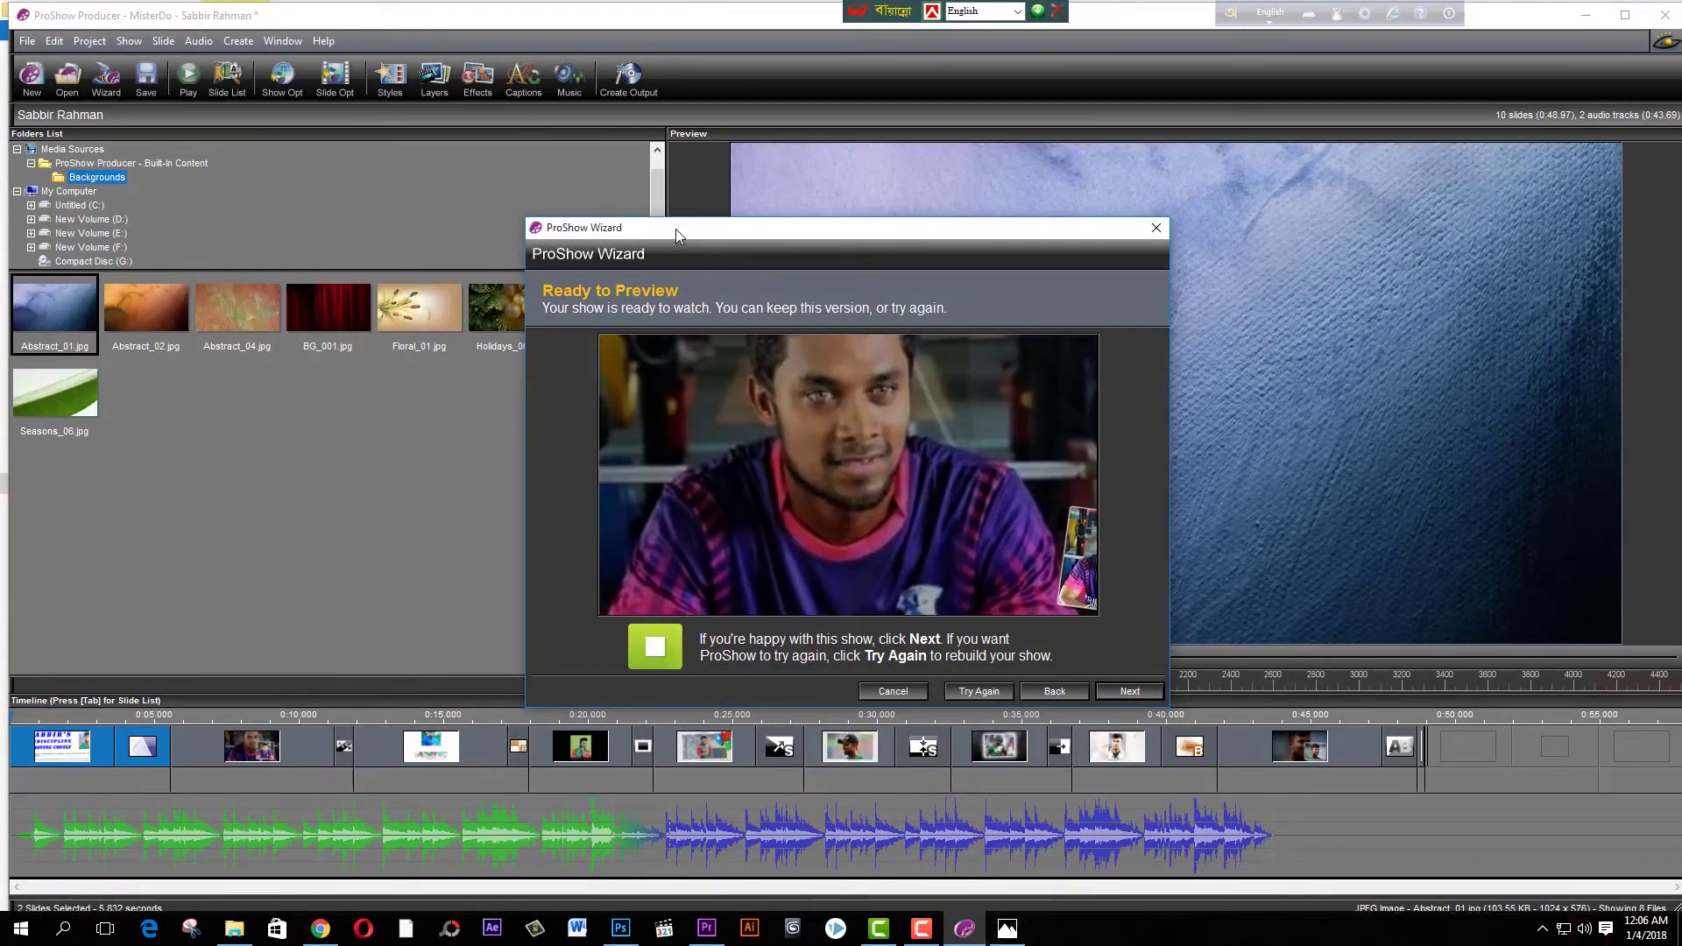
left_click_drag(675, 229, 665, 181)
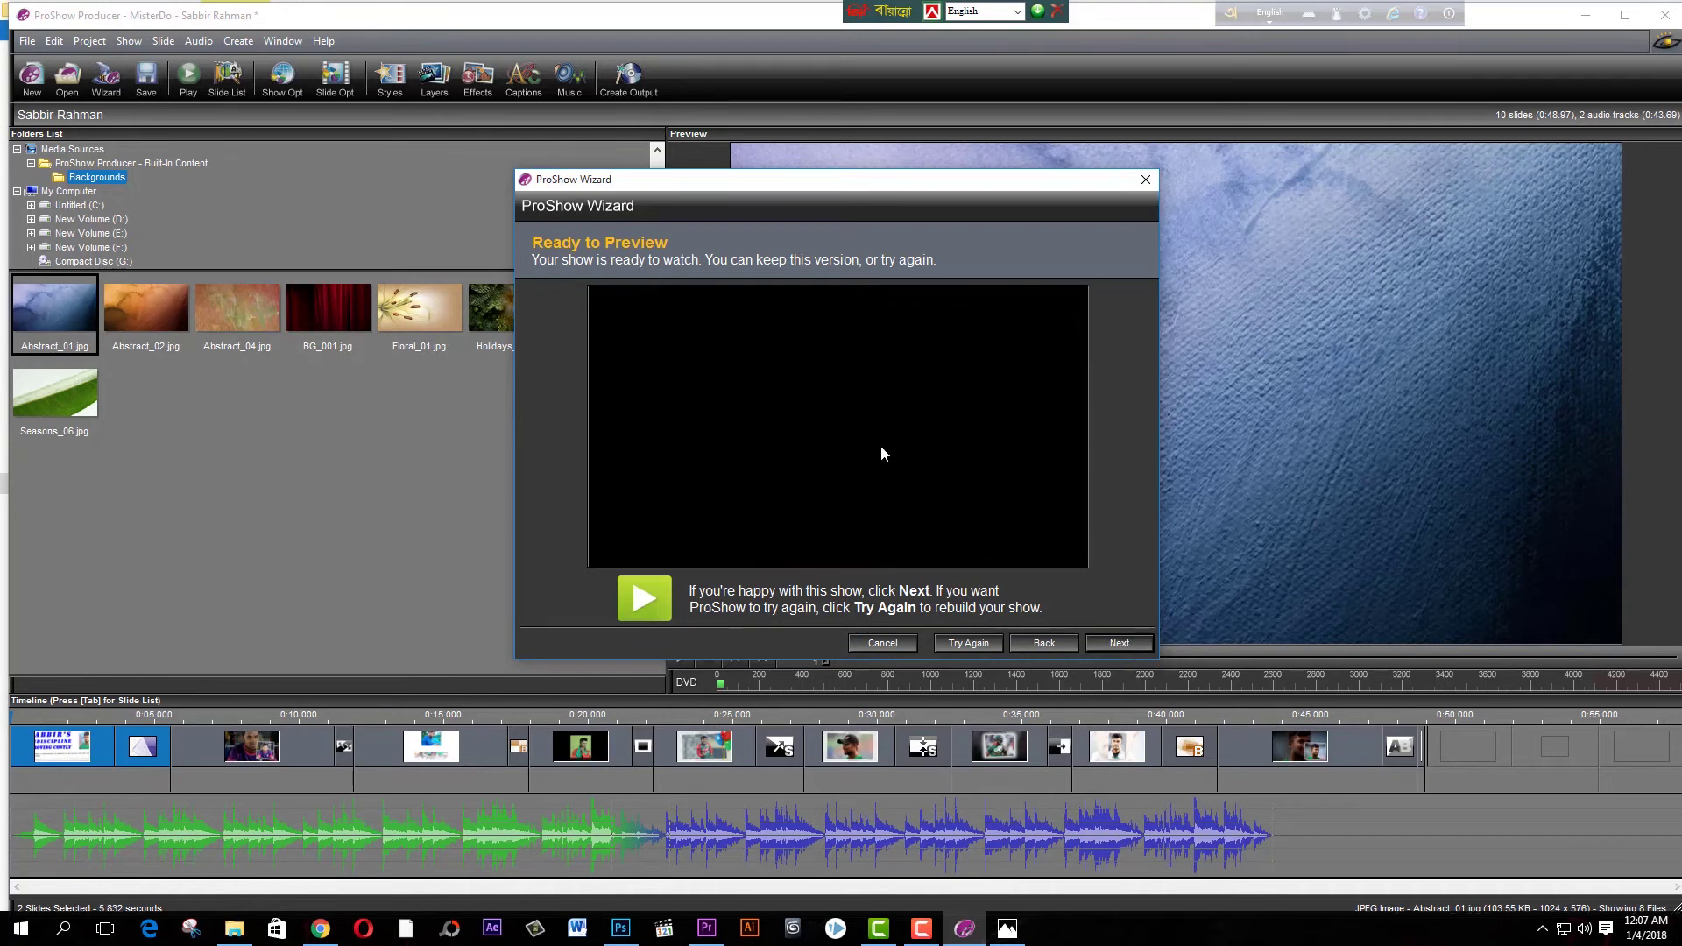
left_click(1127, 643)
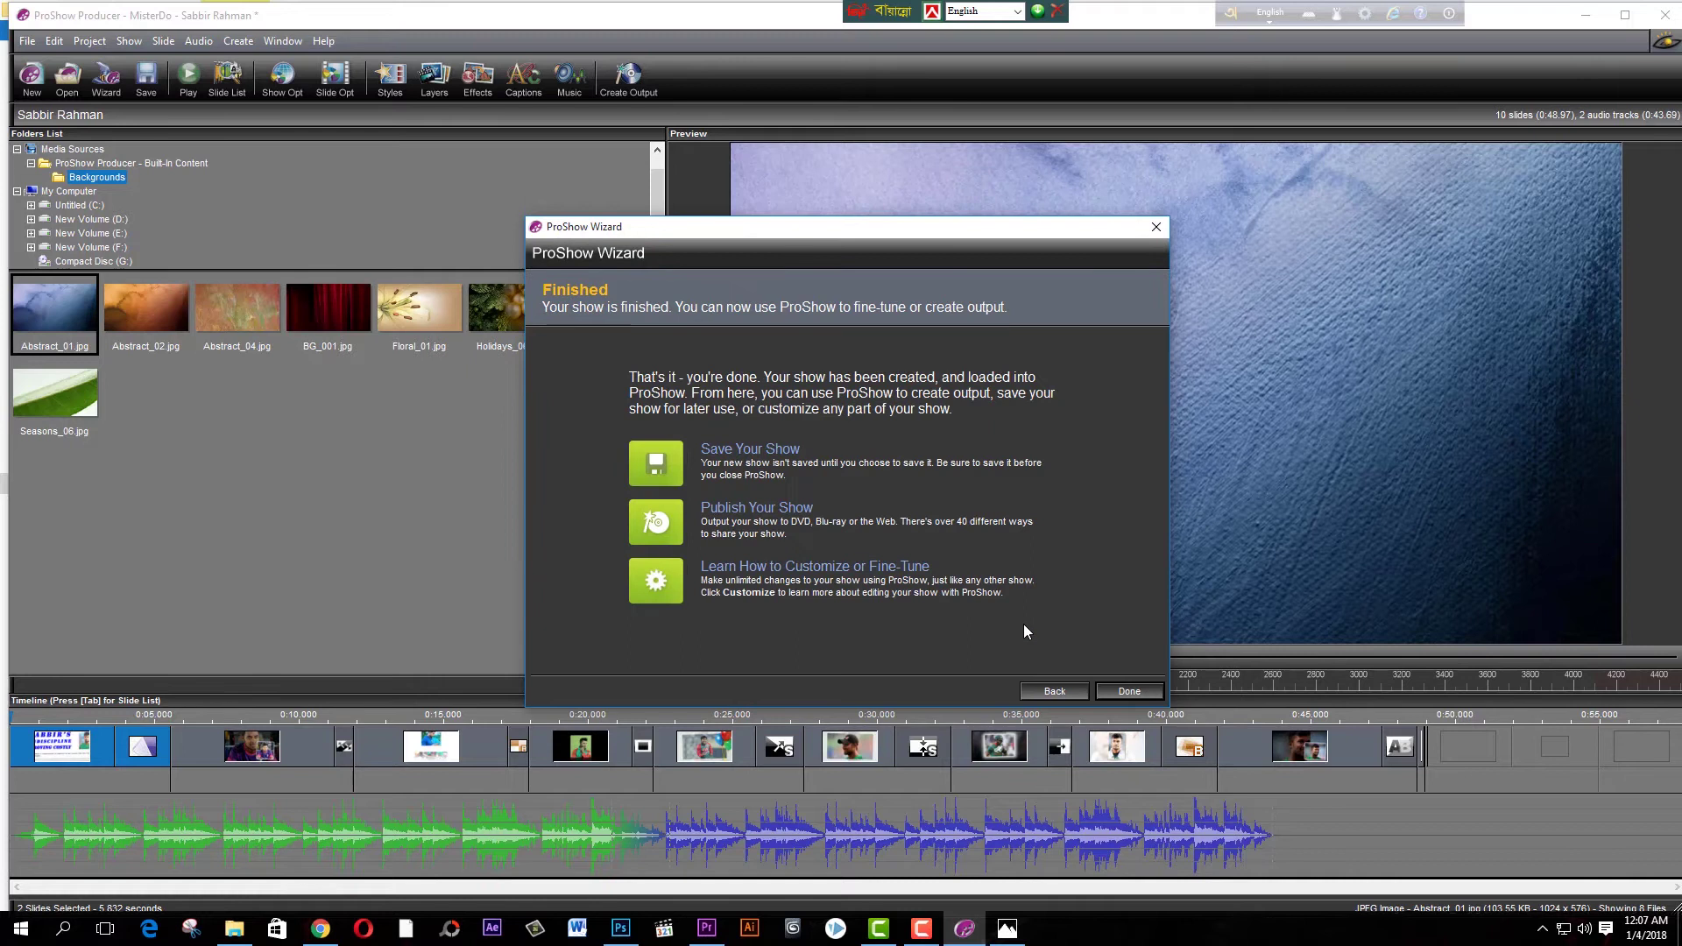
Finish the wizard to load the 10-slide, 0:48.97 show into the main editor.
left_click(1130, 692)
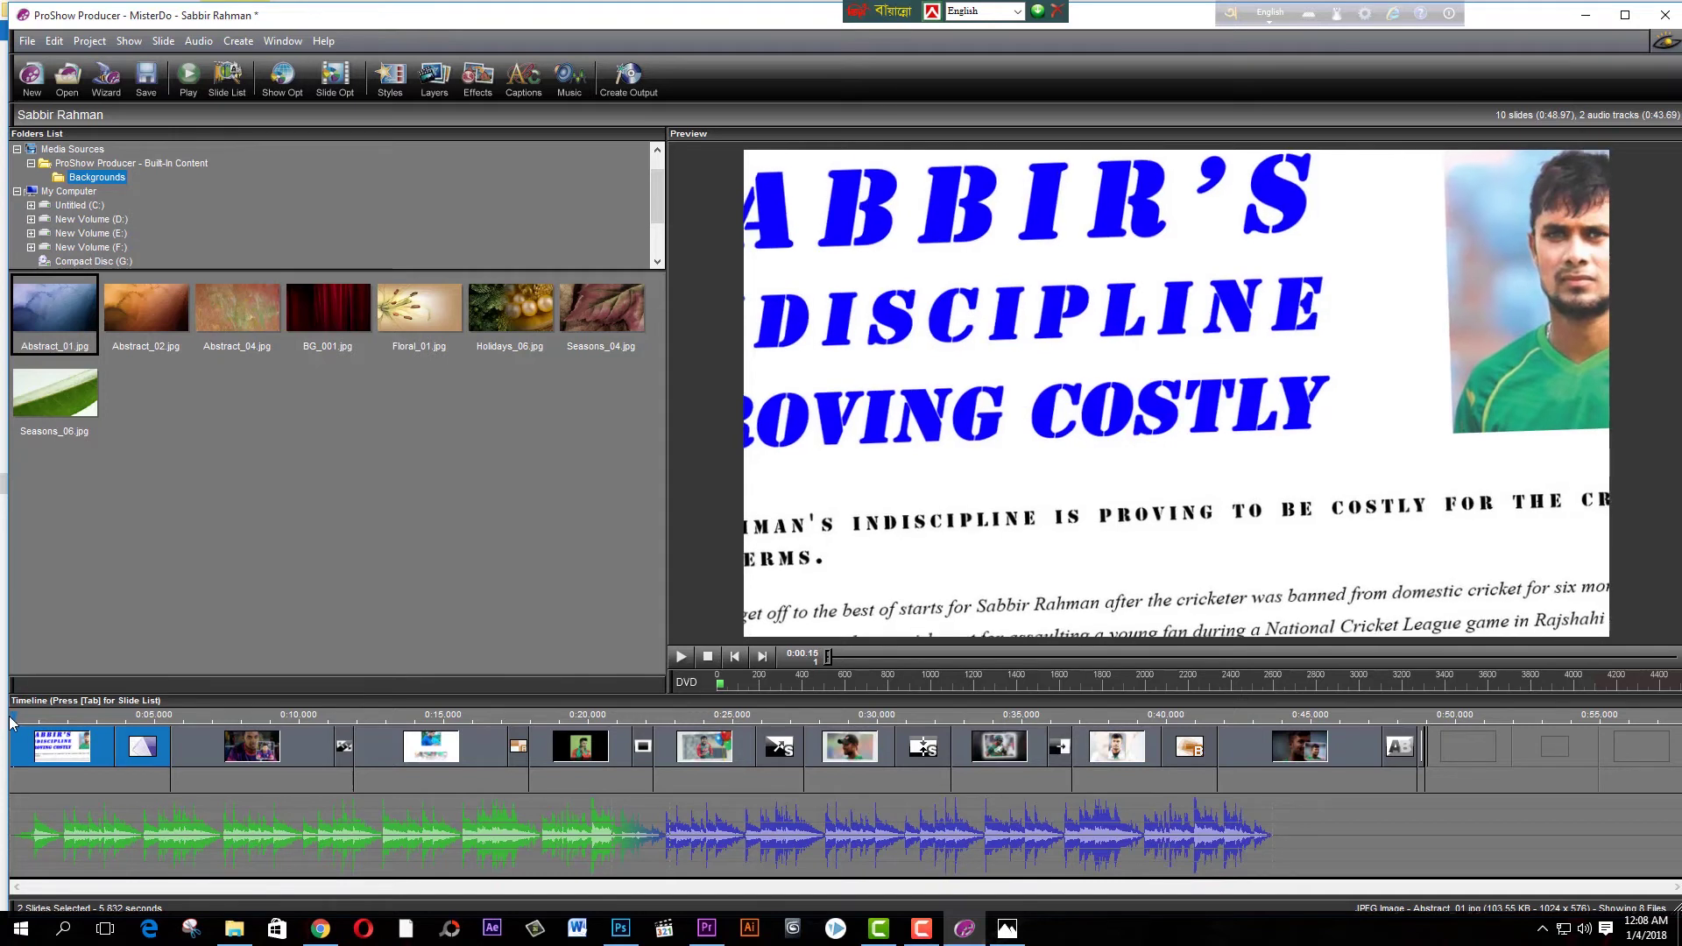
key("space")
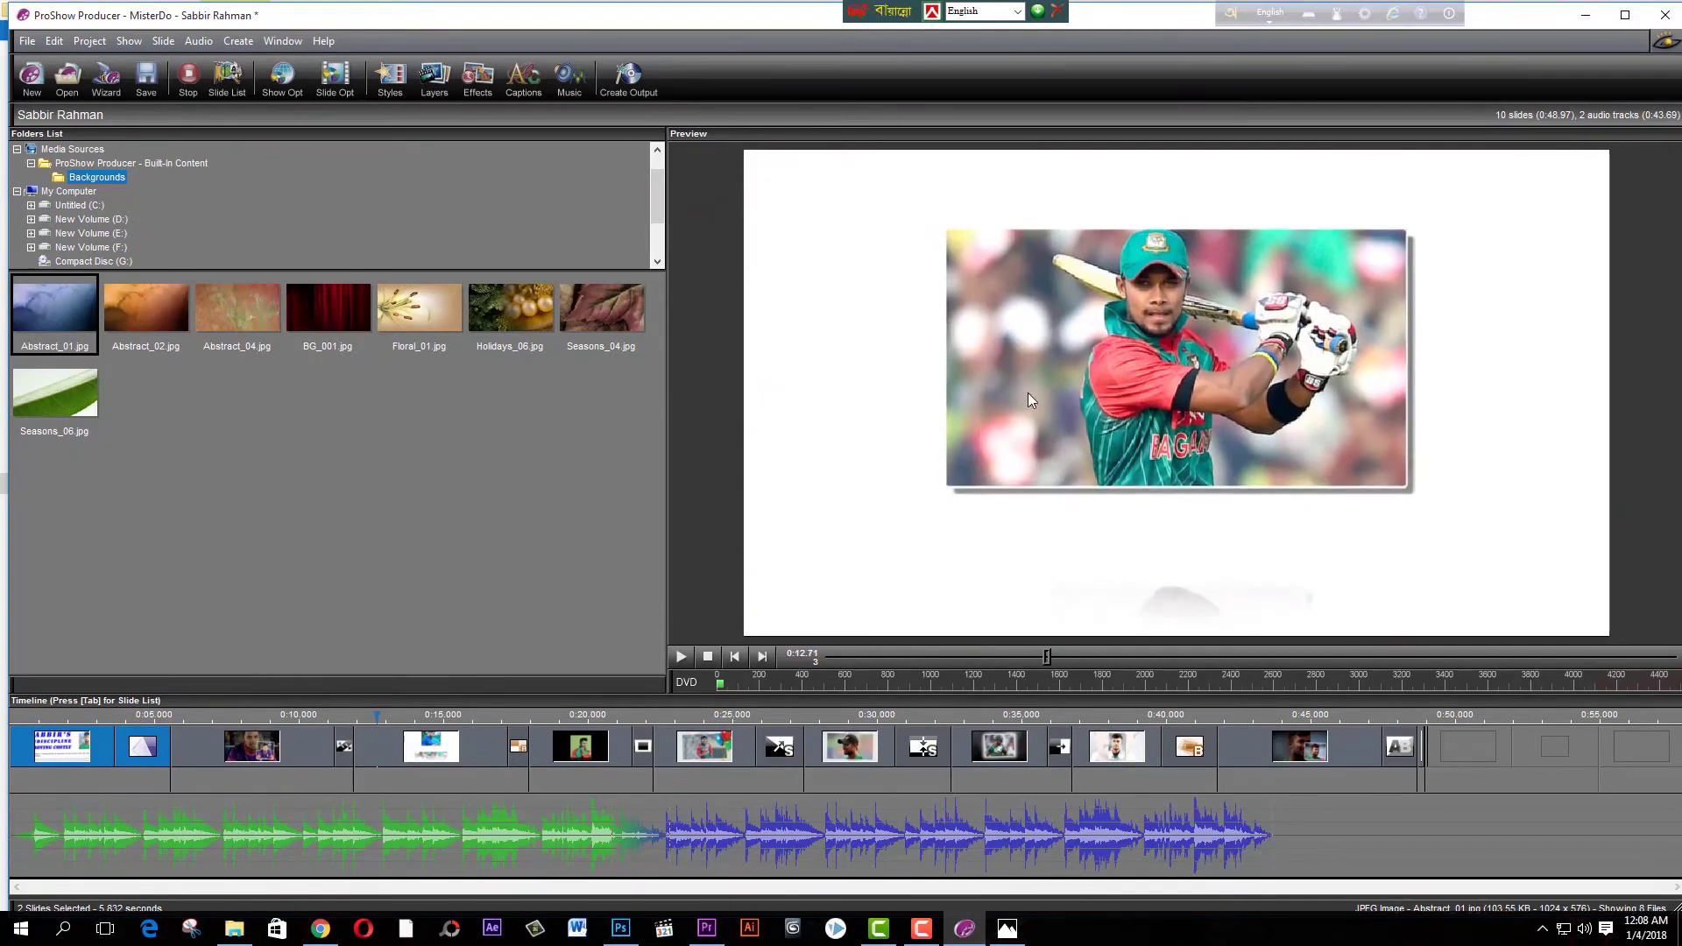
key("space")
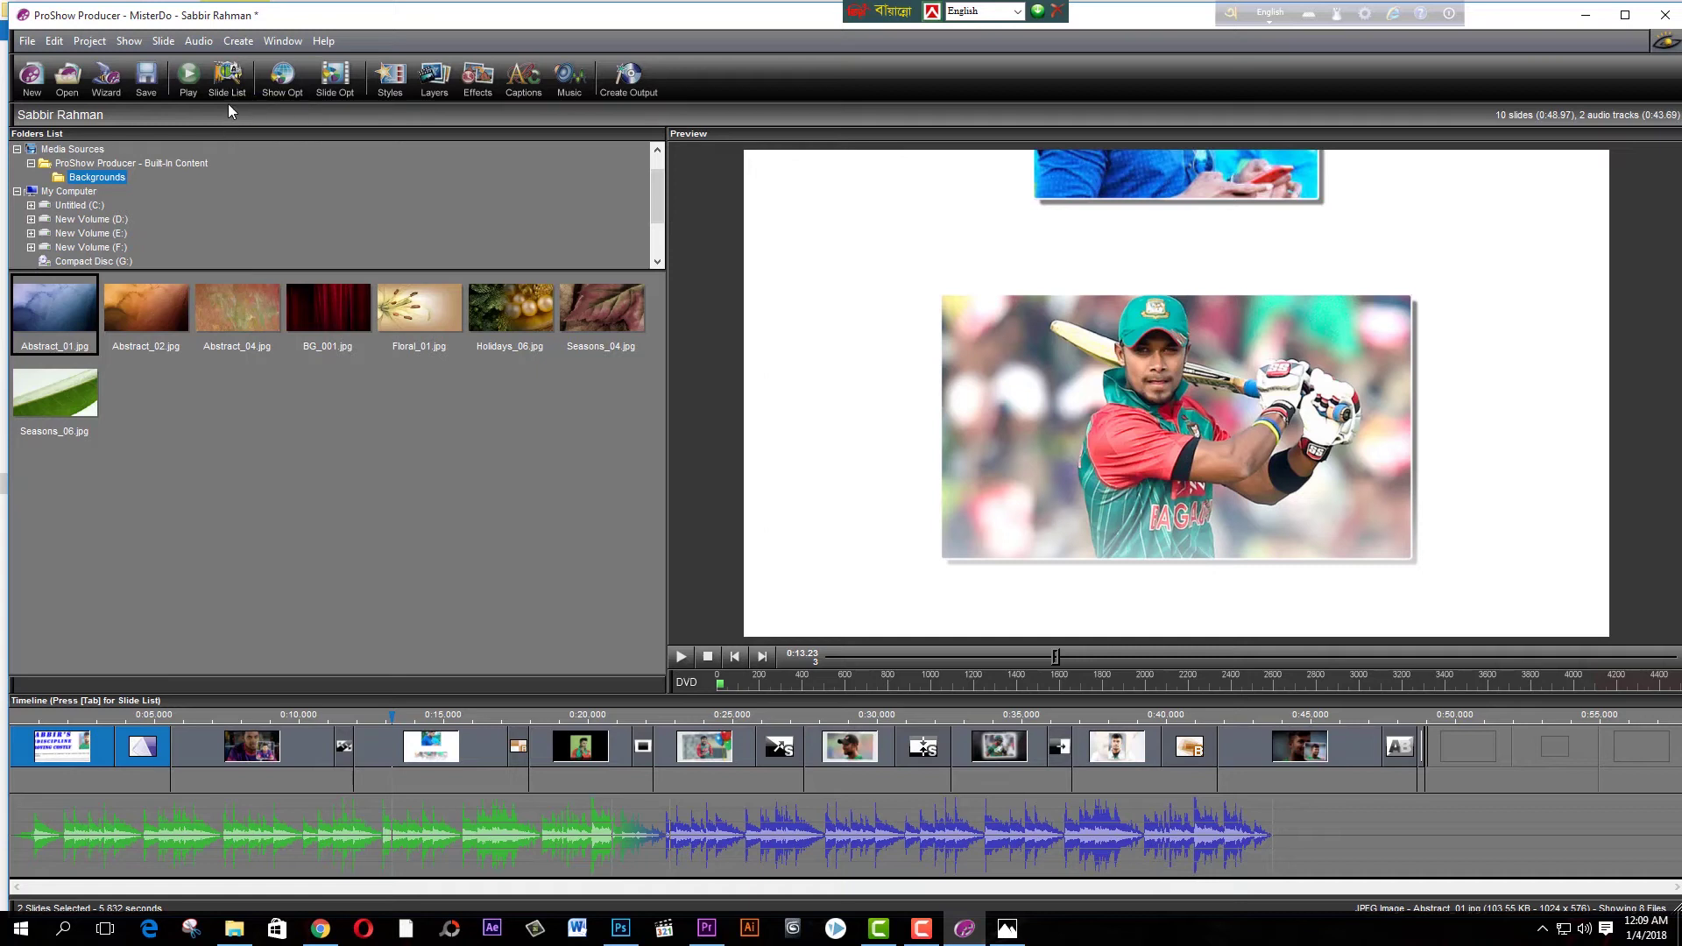
key("Tab")
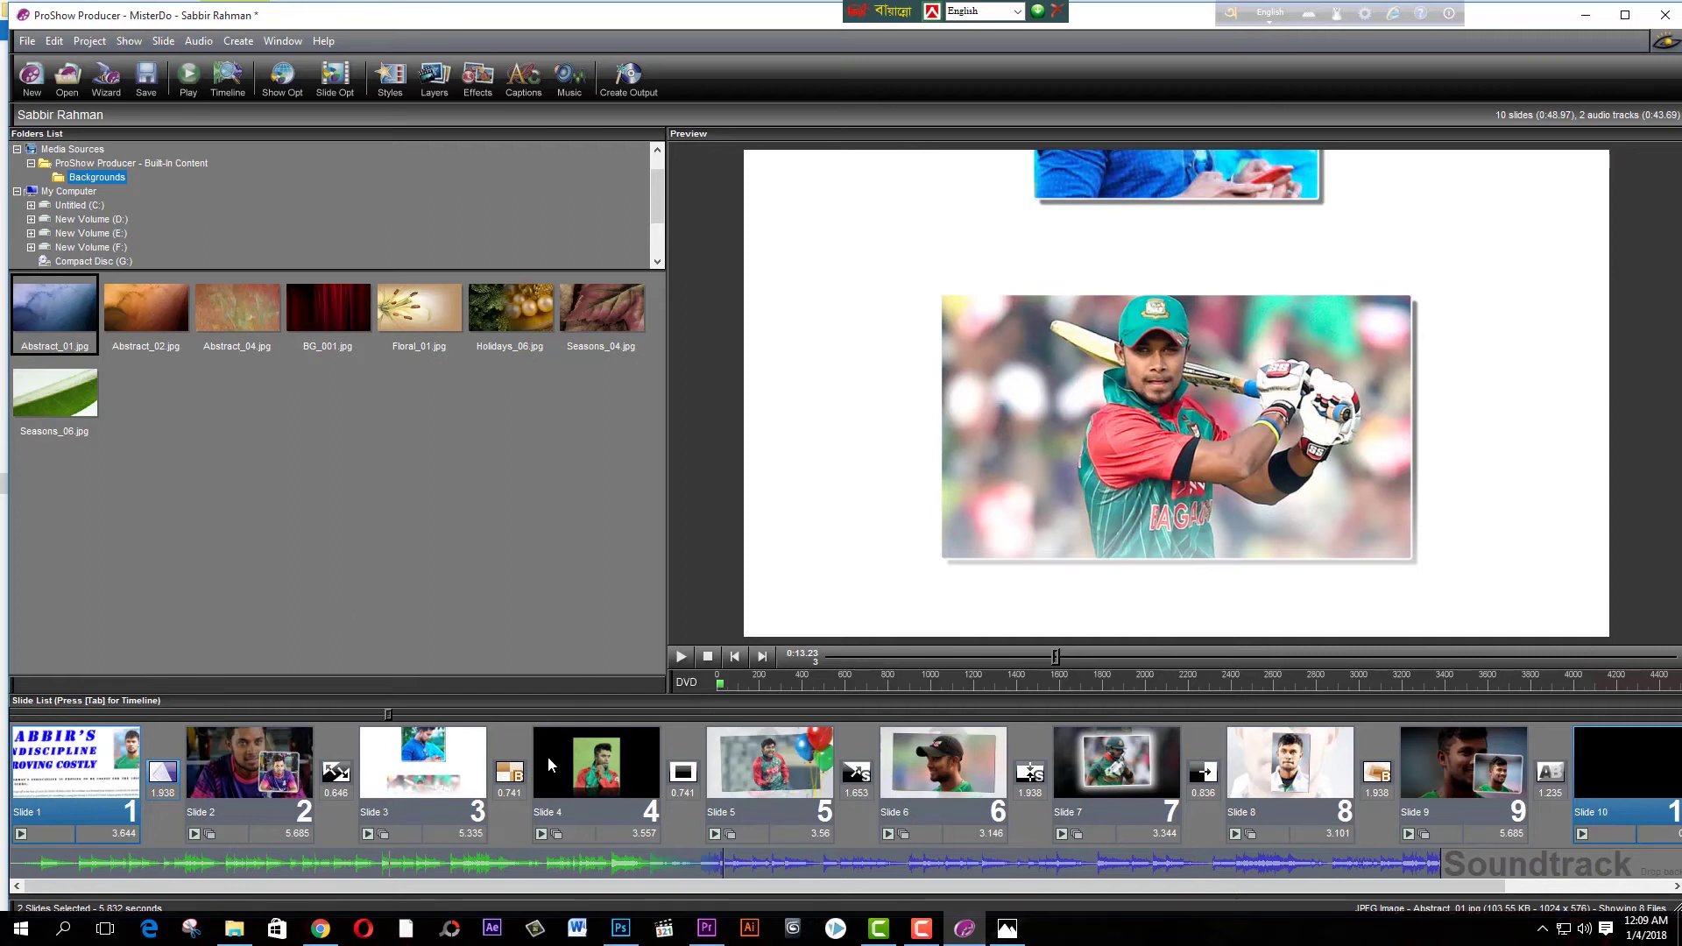
left_click(228, 79)
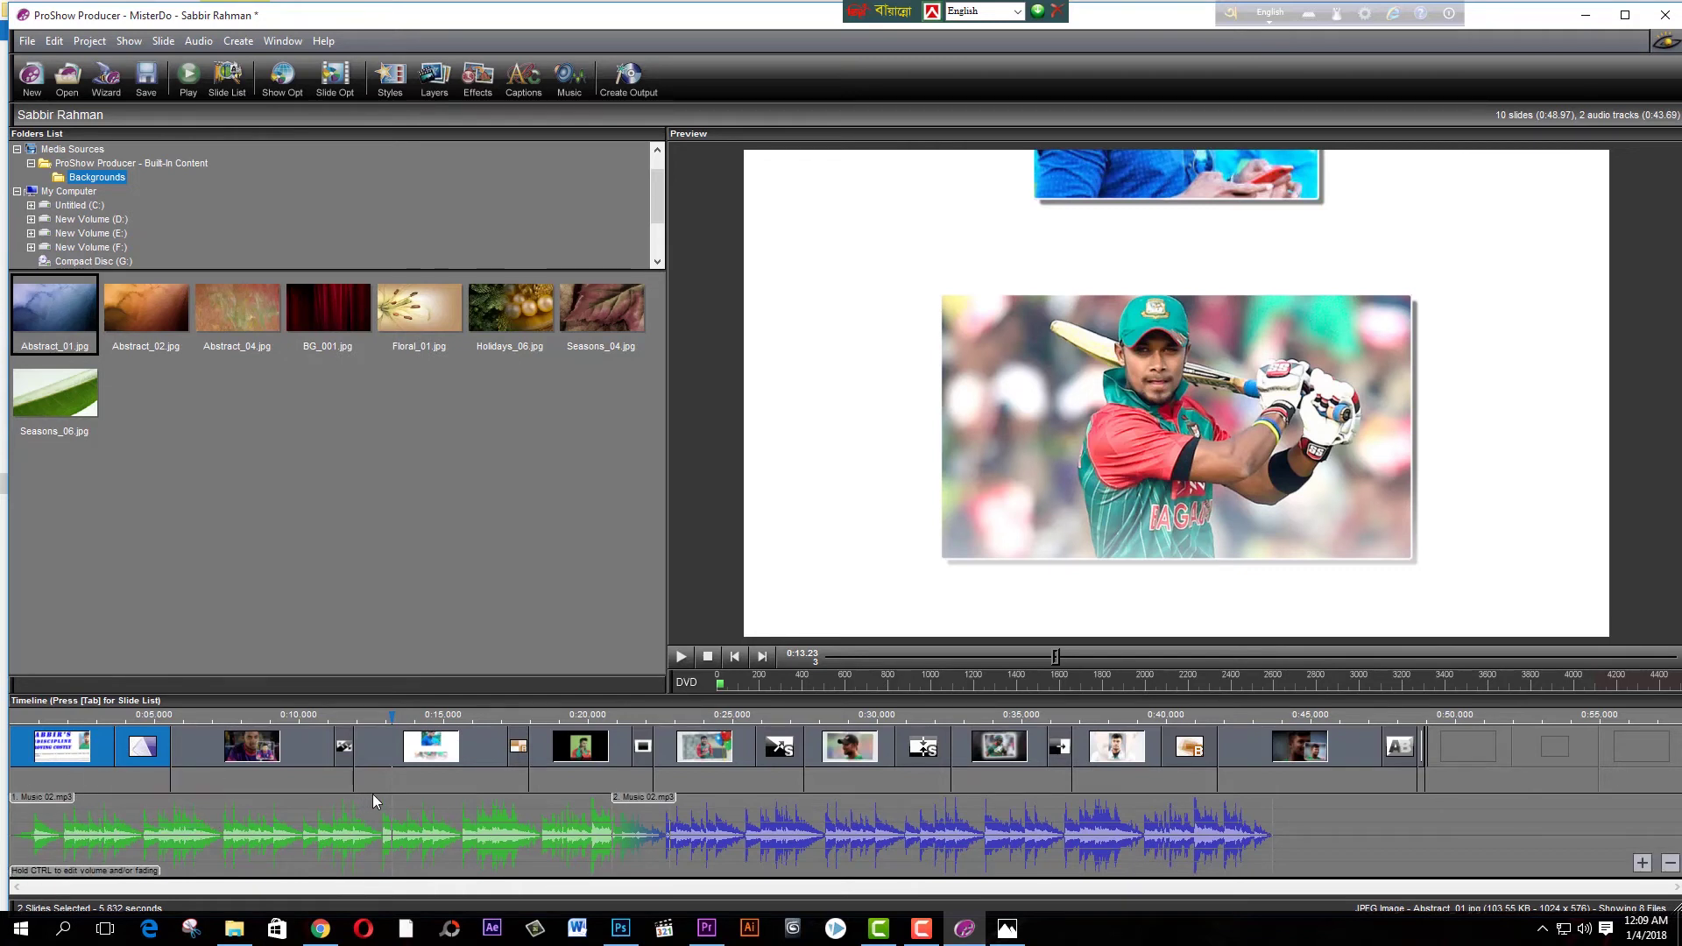
left_click(228, 83)
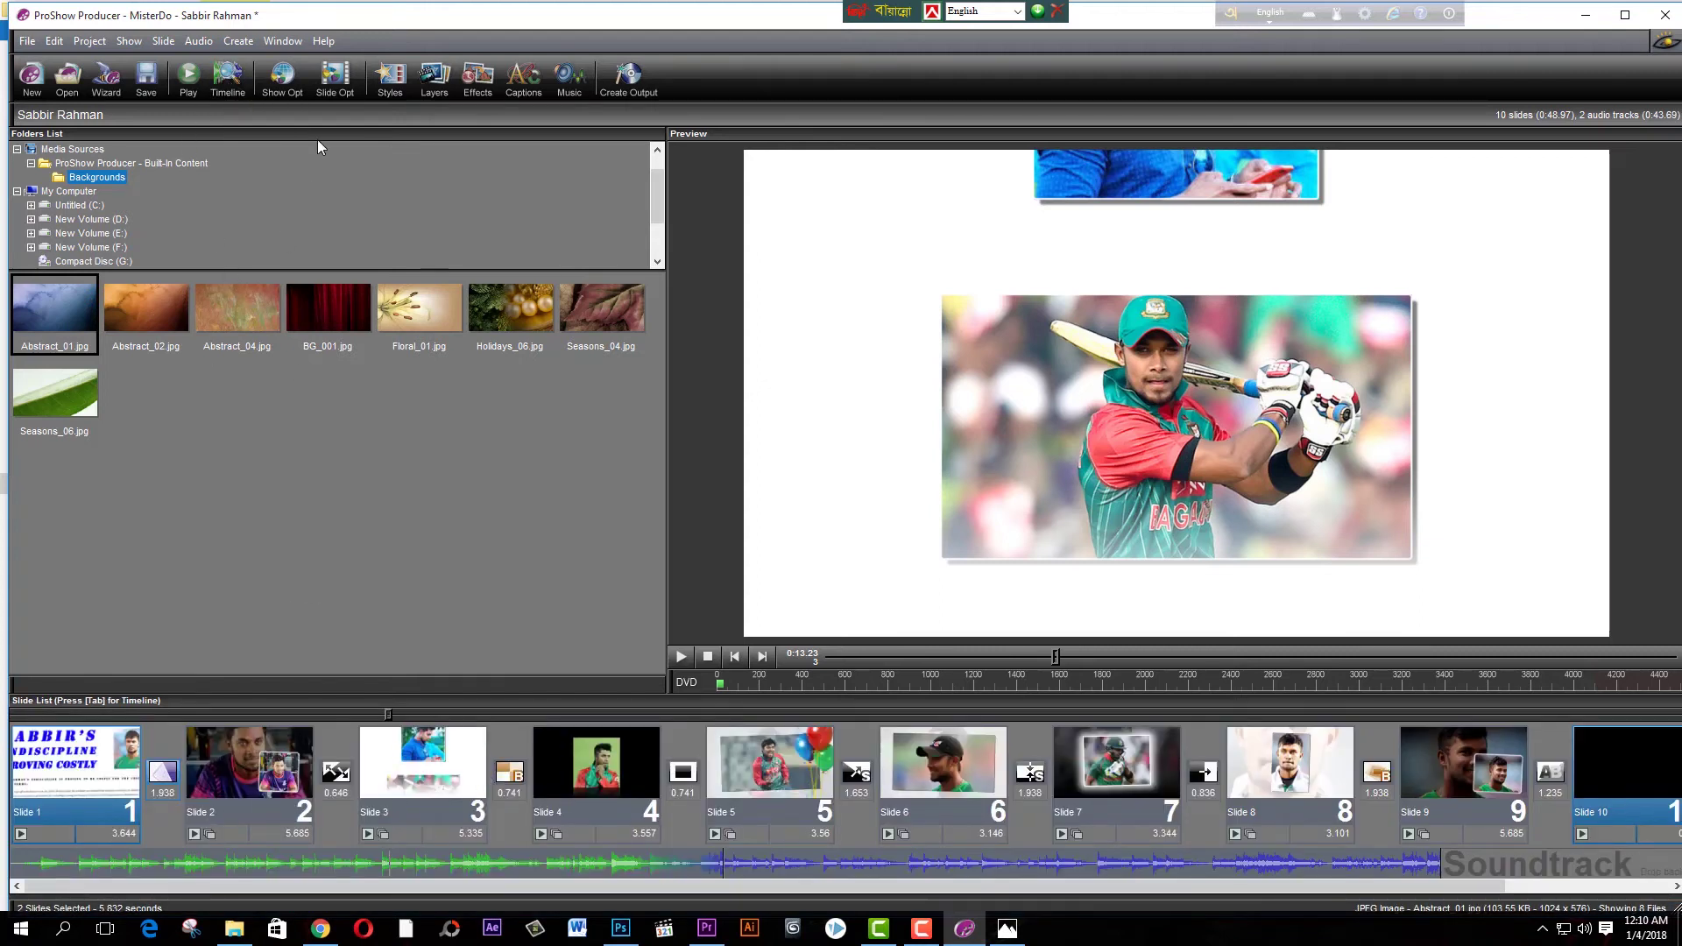
left_click(220, 74)
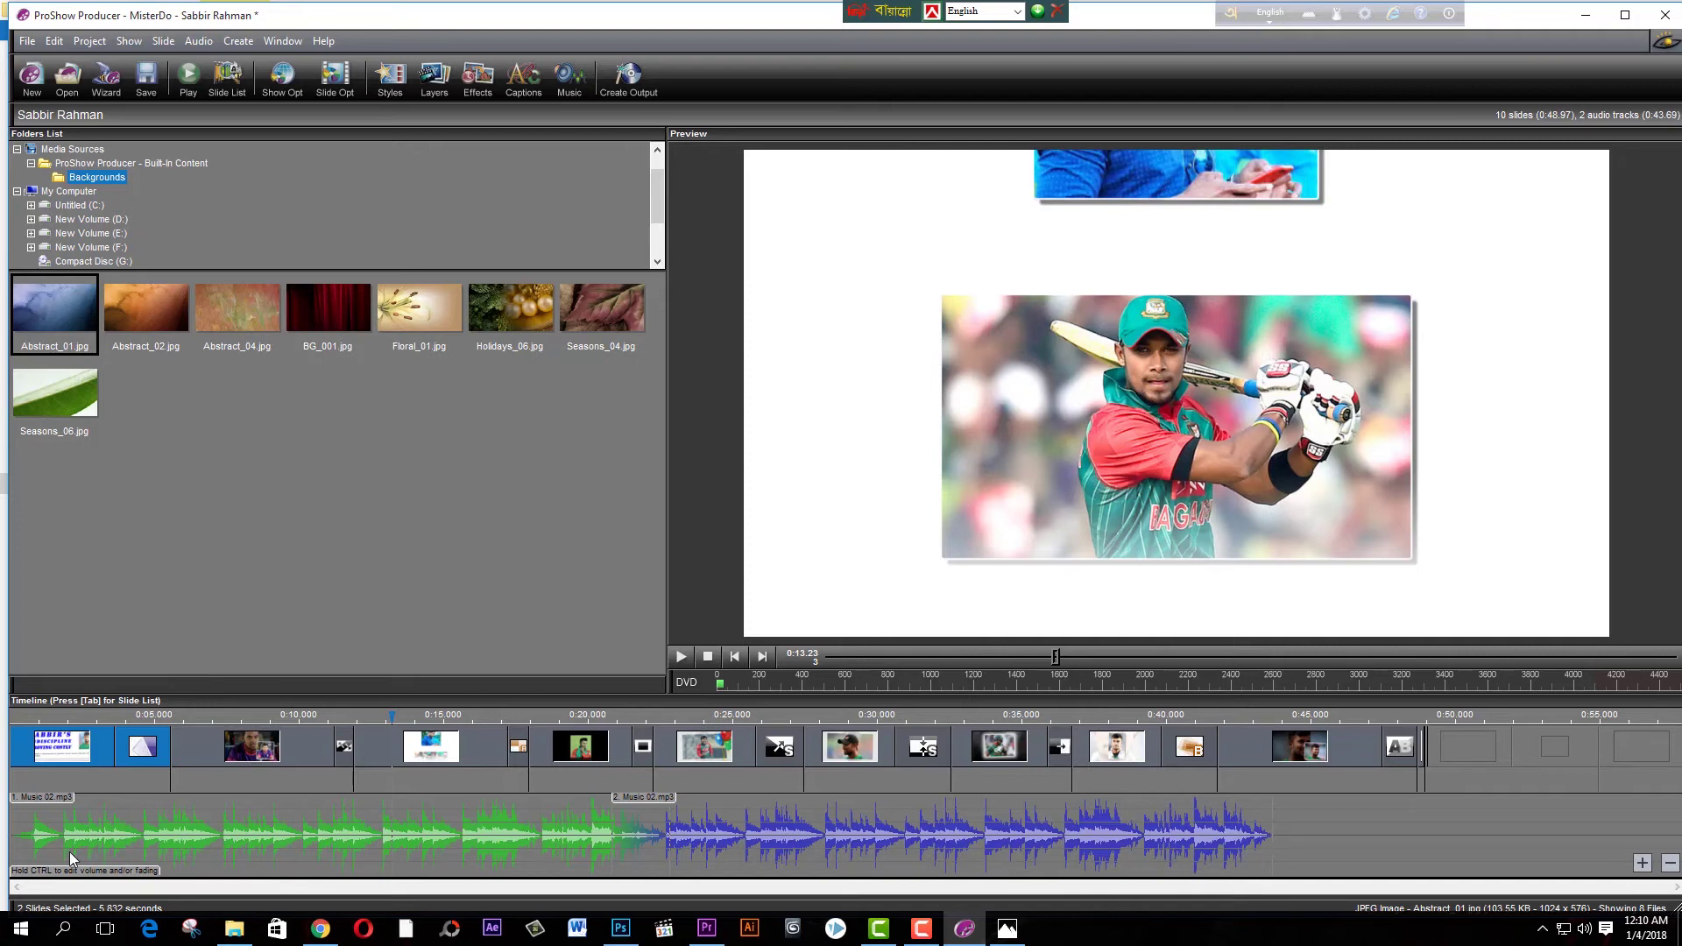
left_click(159, 840)
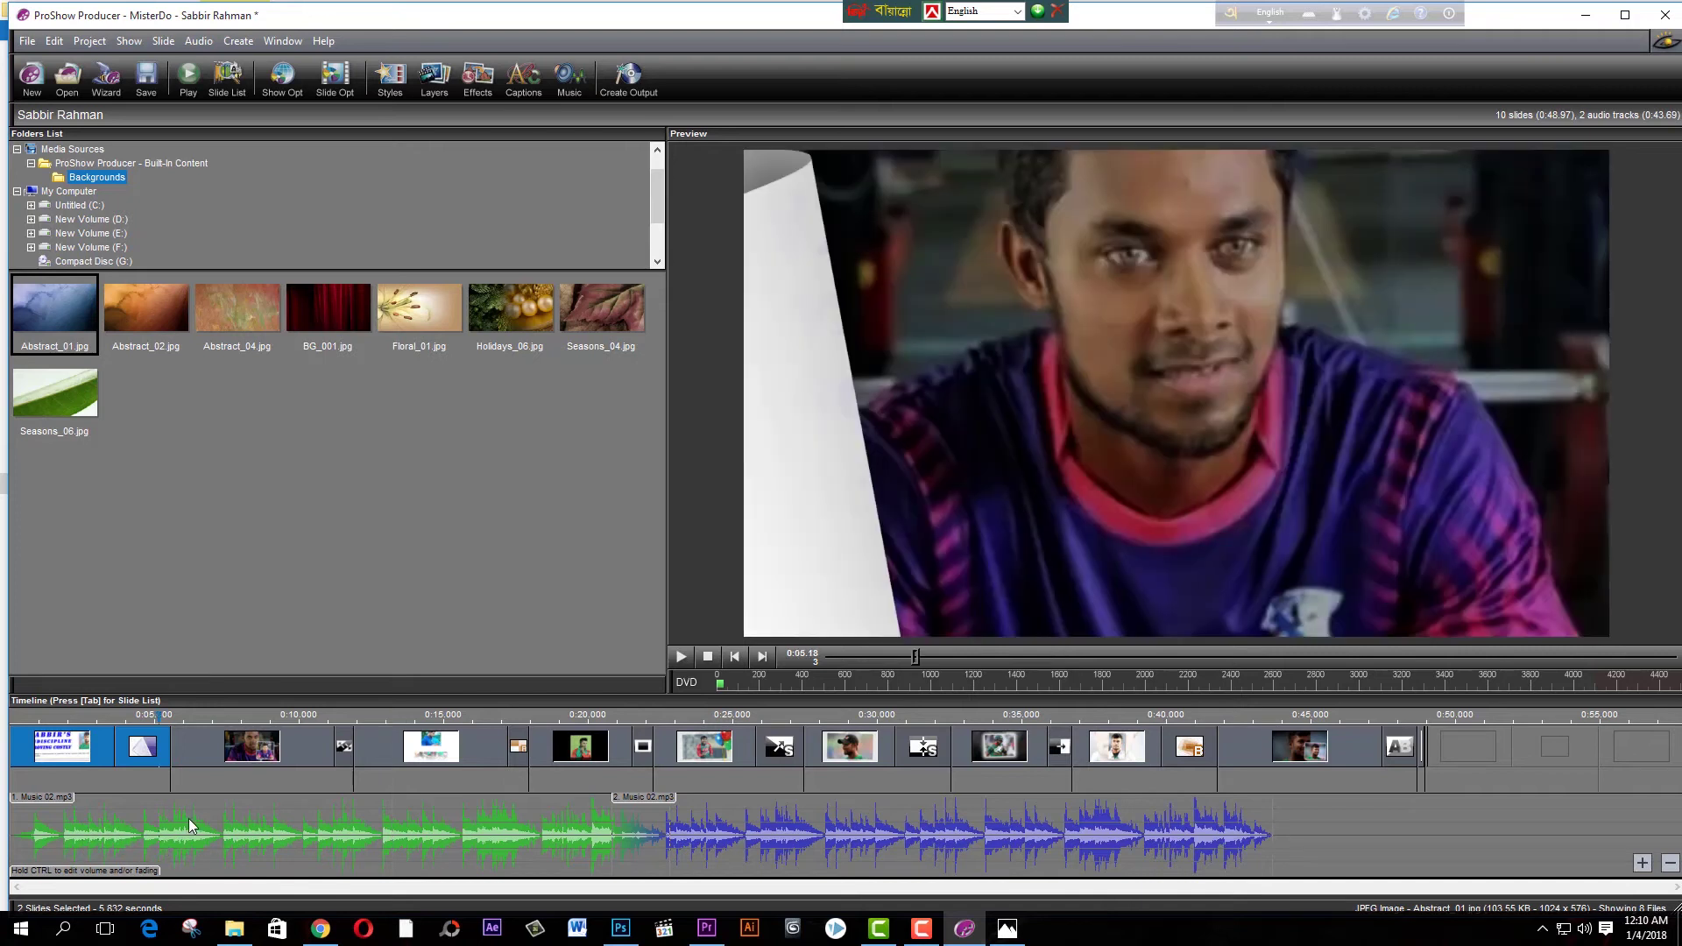
left_click(79, 823)
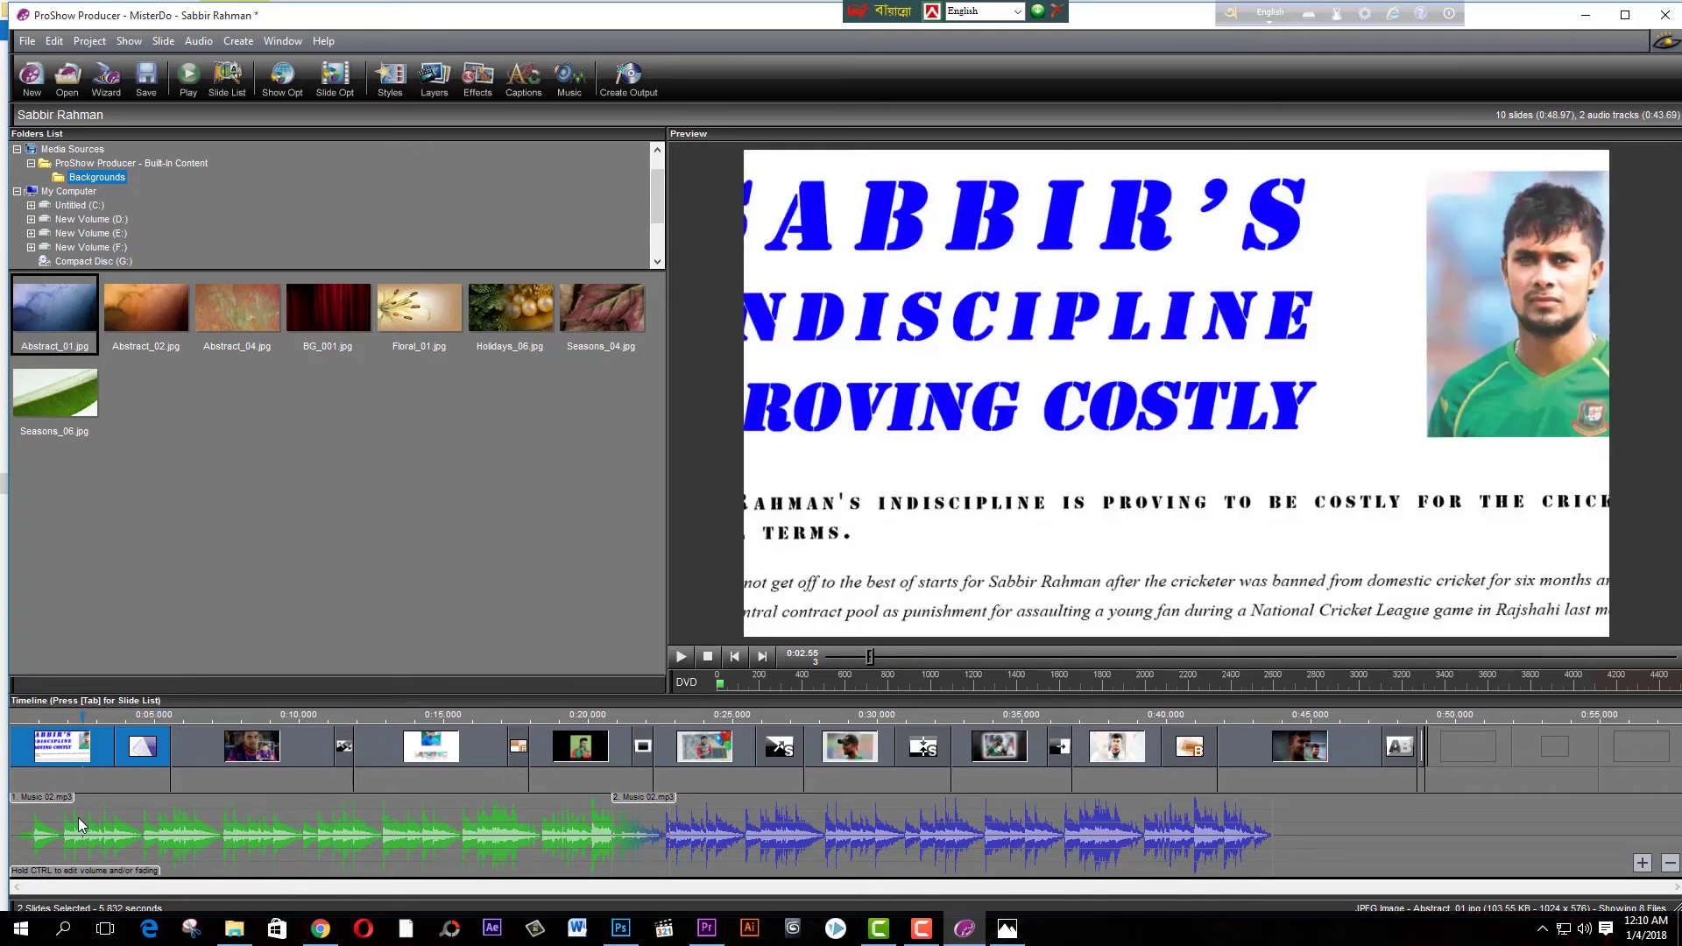
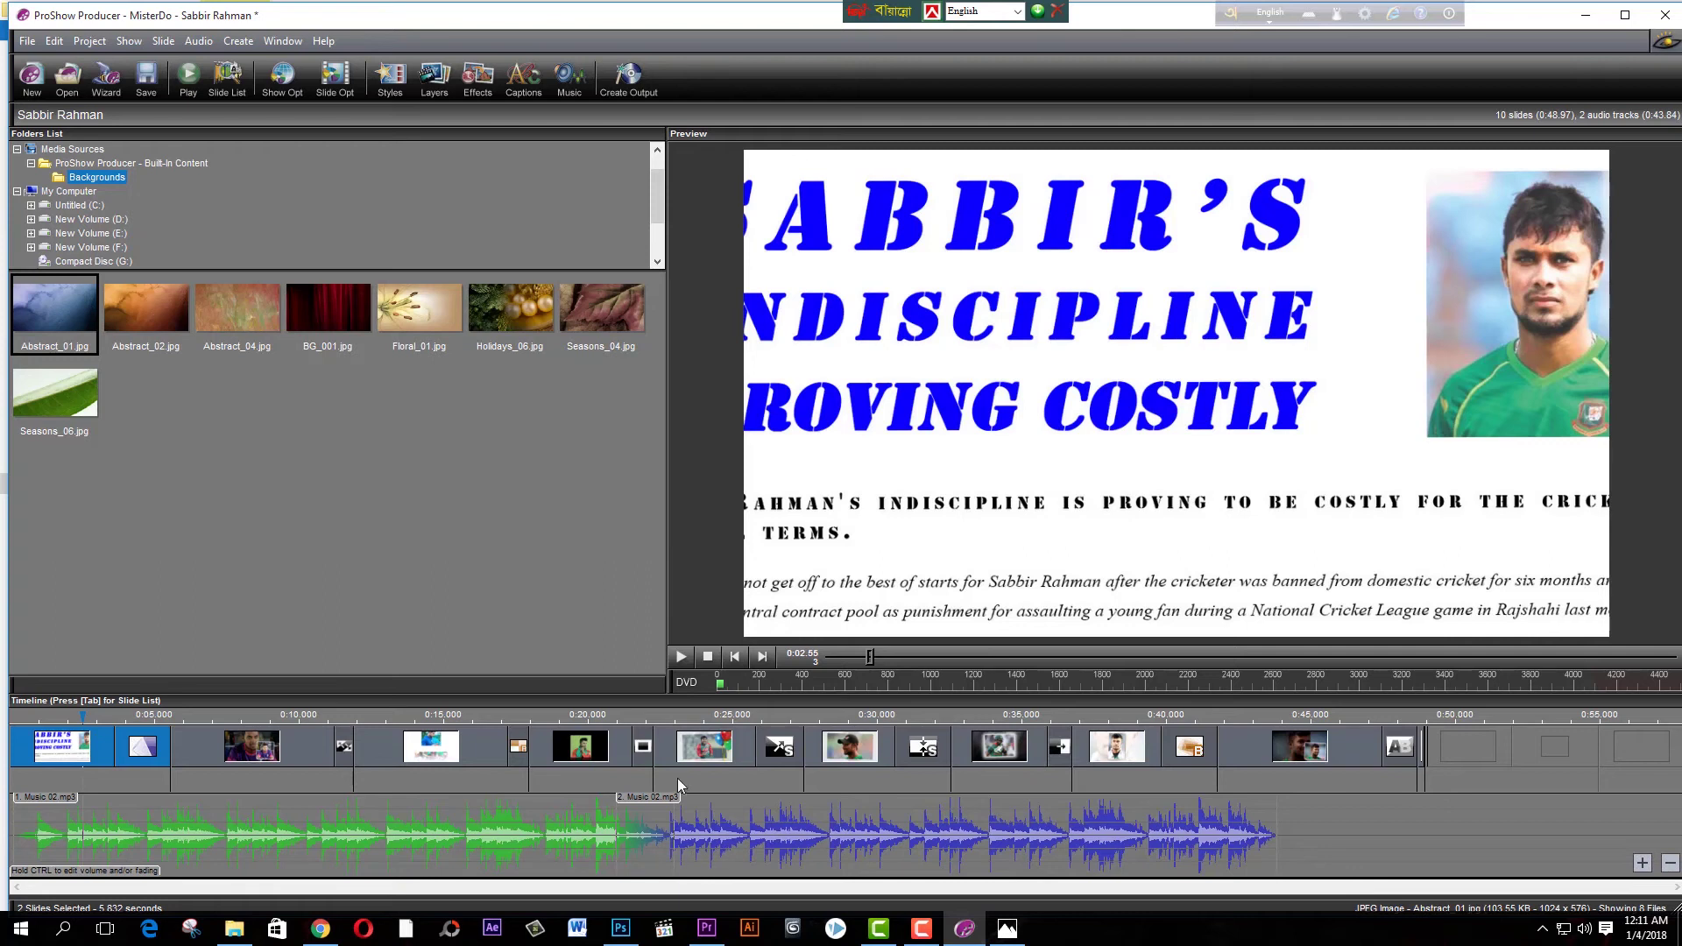
left_click(647, 716)
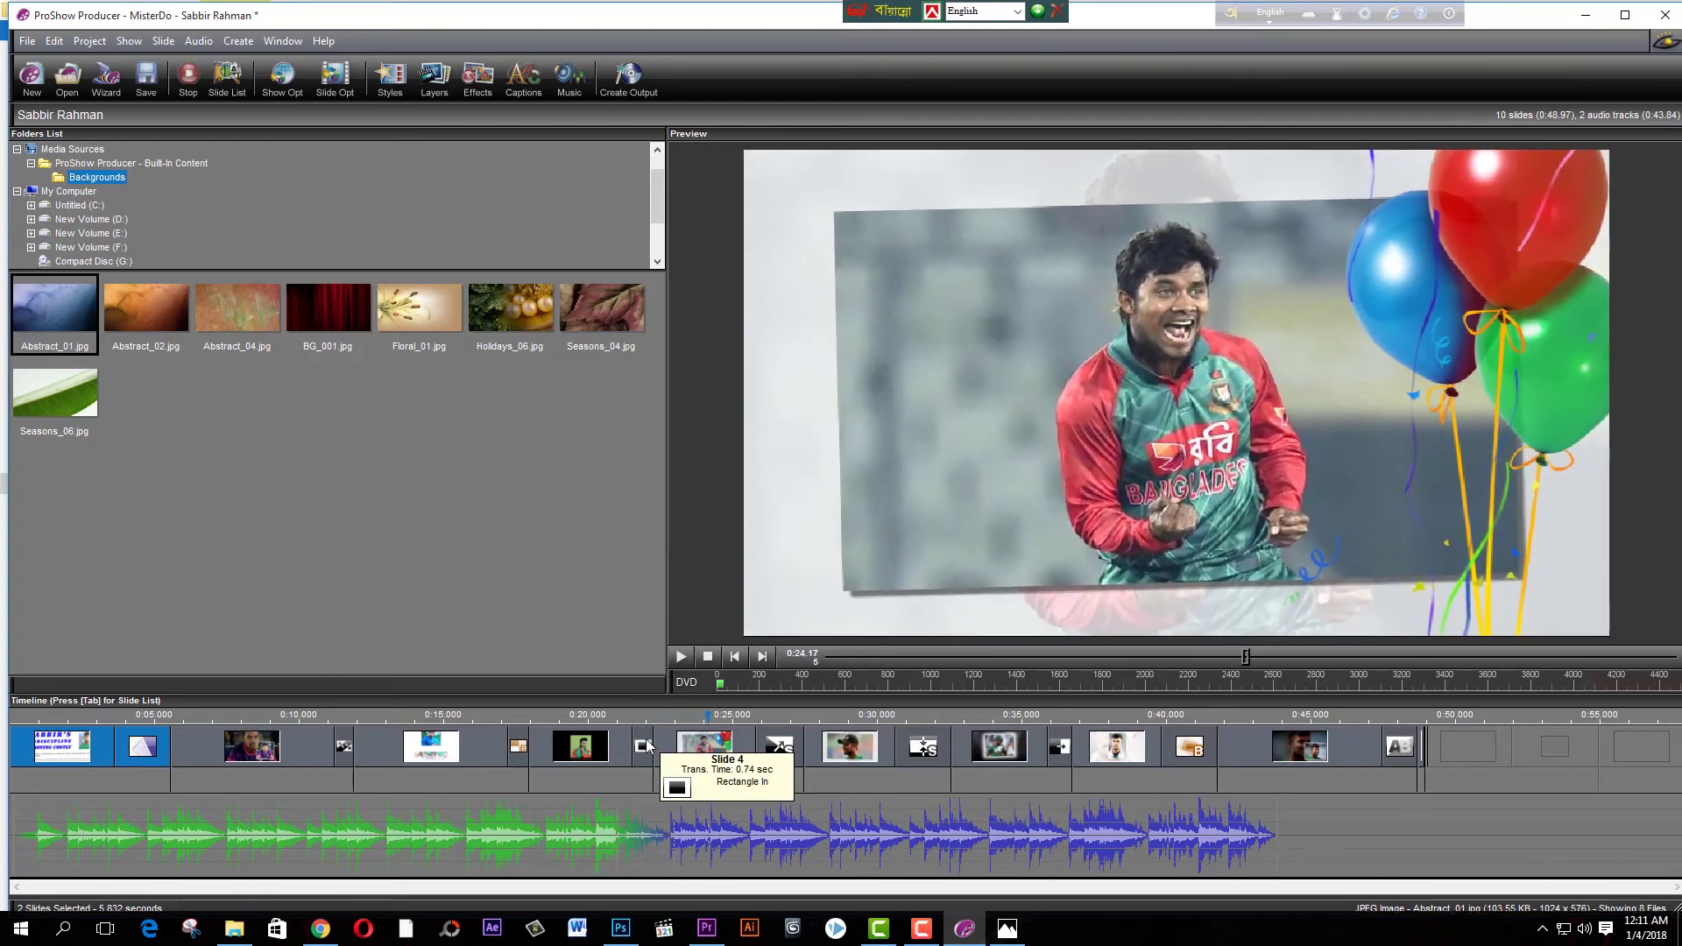
key("space")
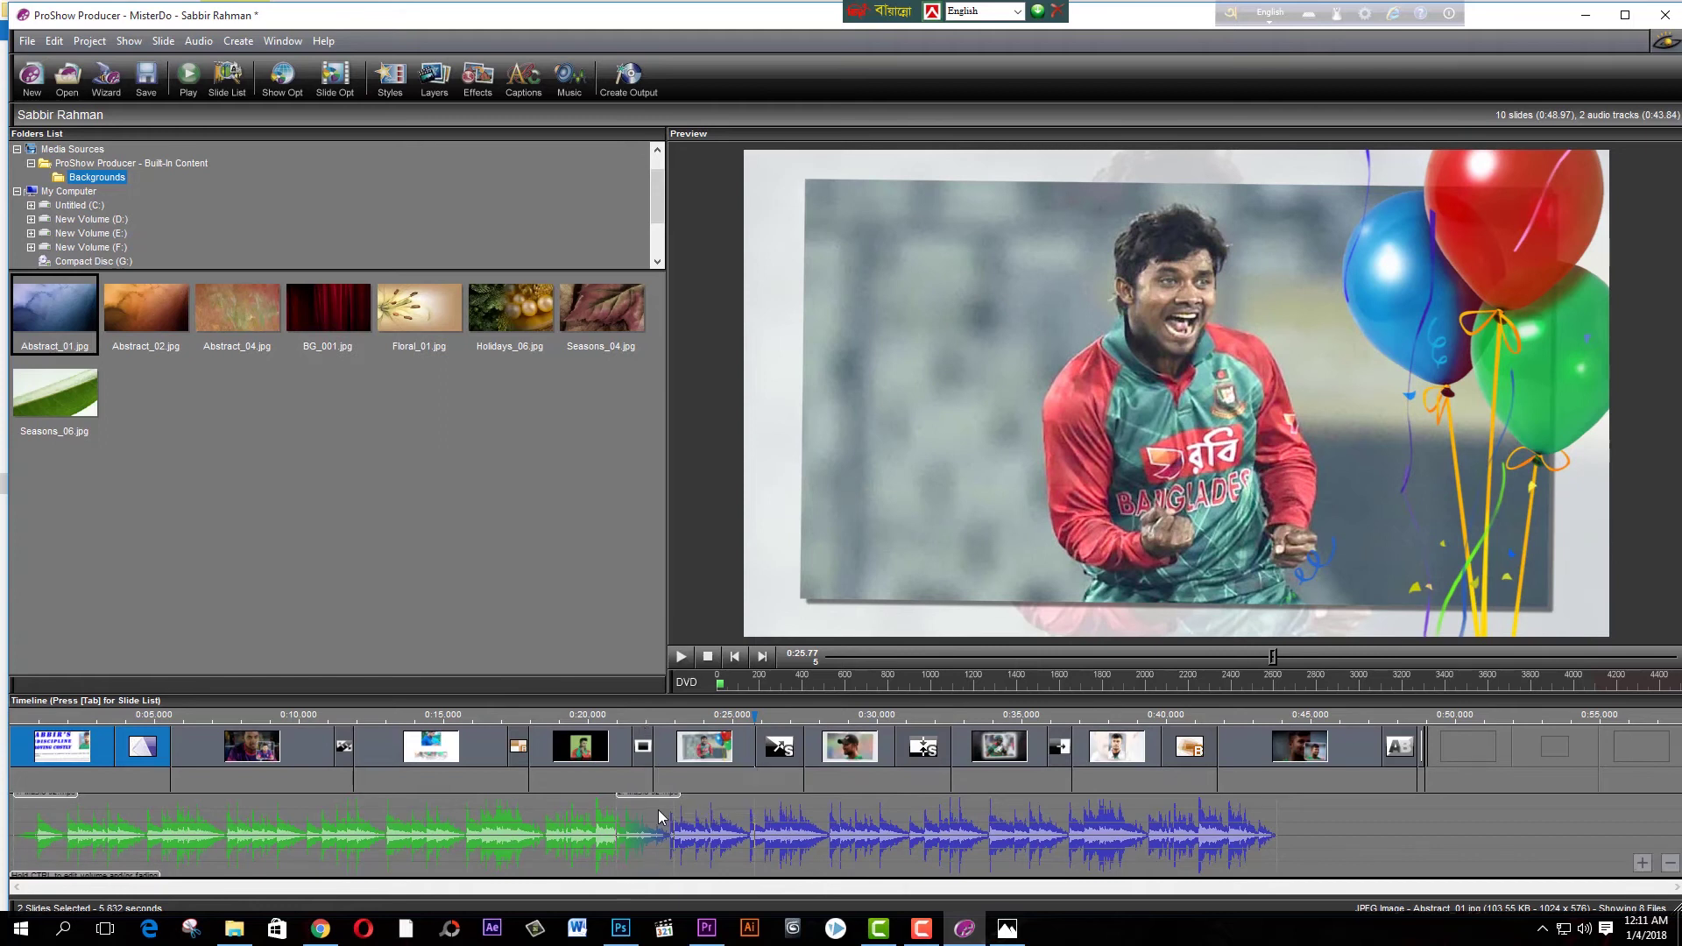
left_click(629, 717)
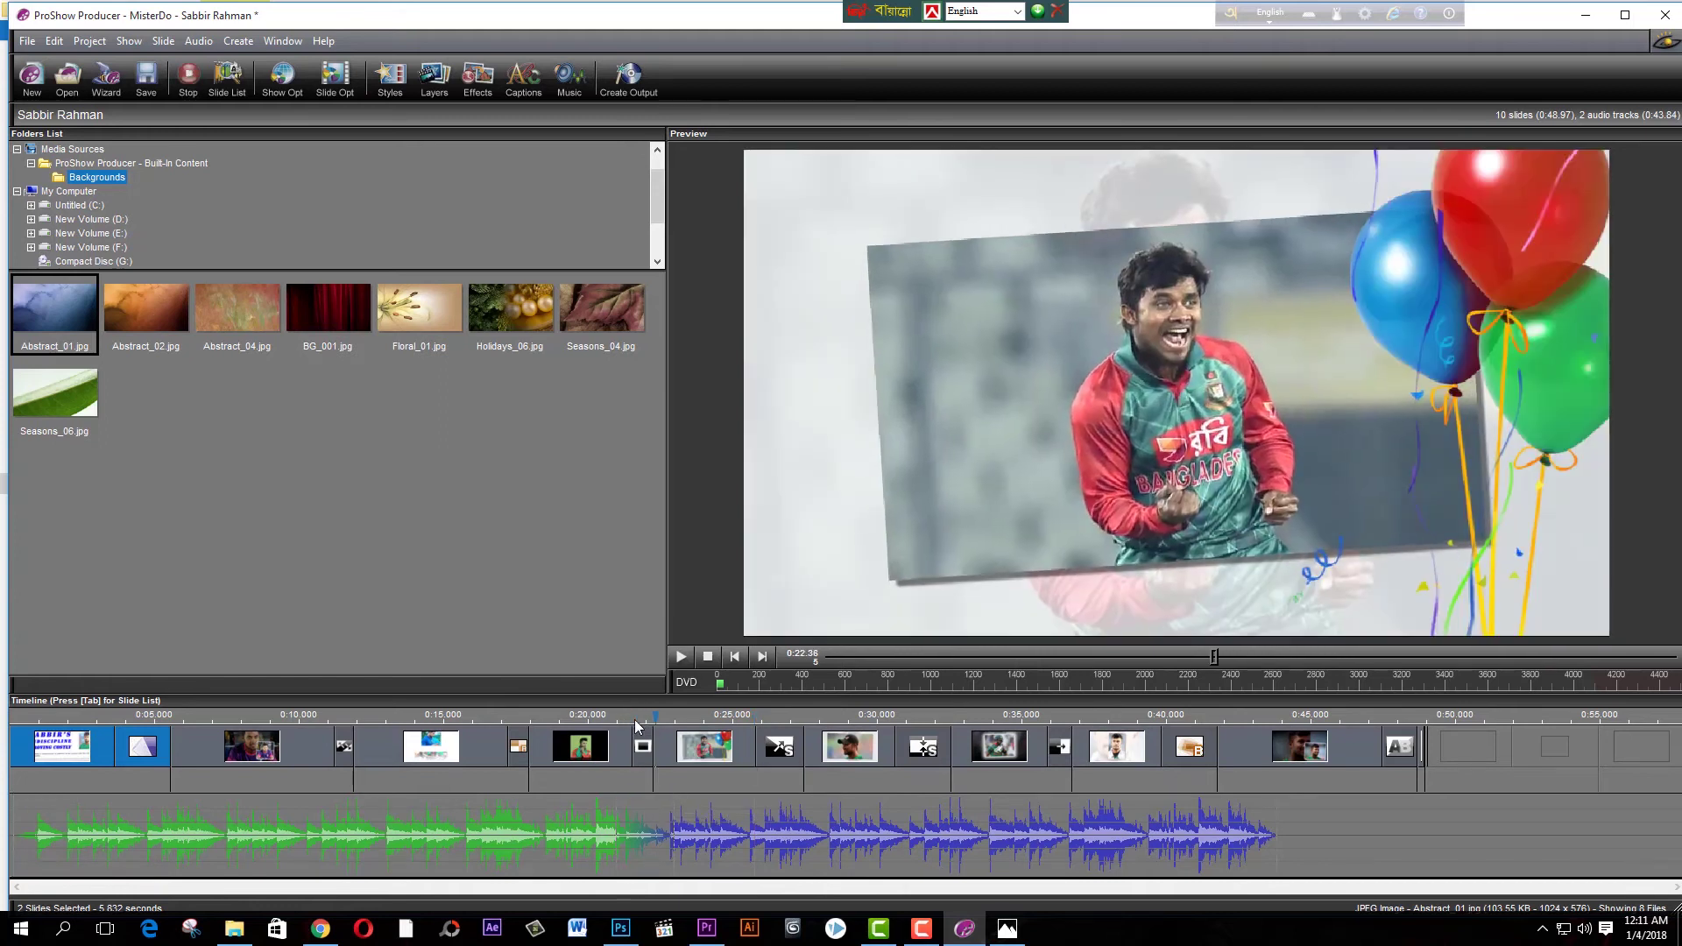
key("space")
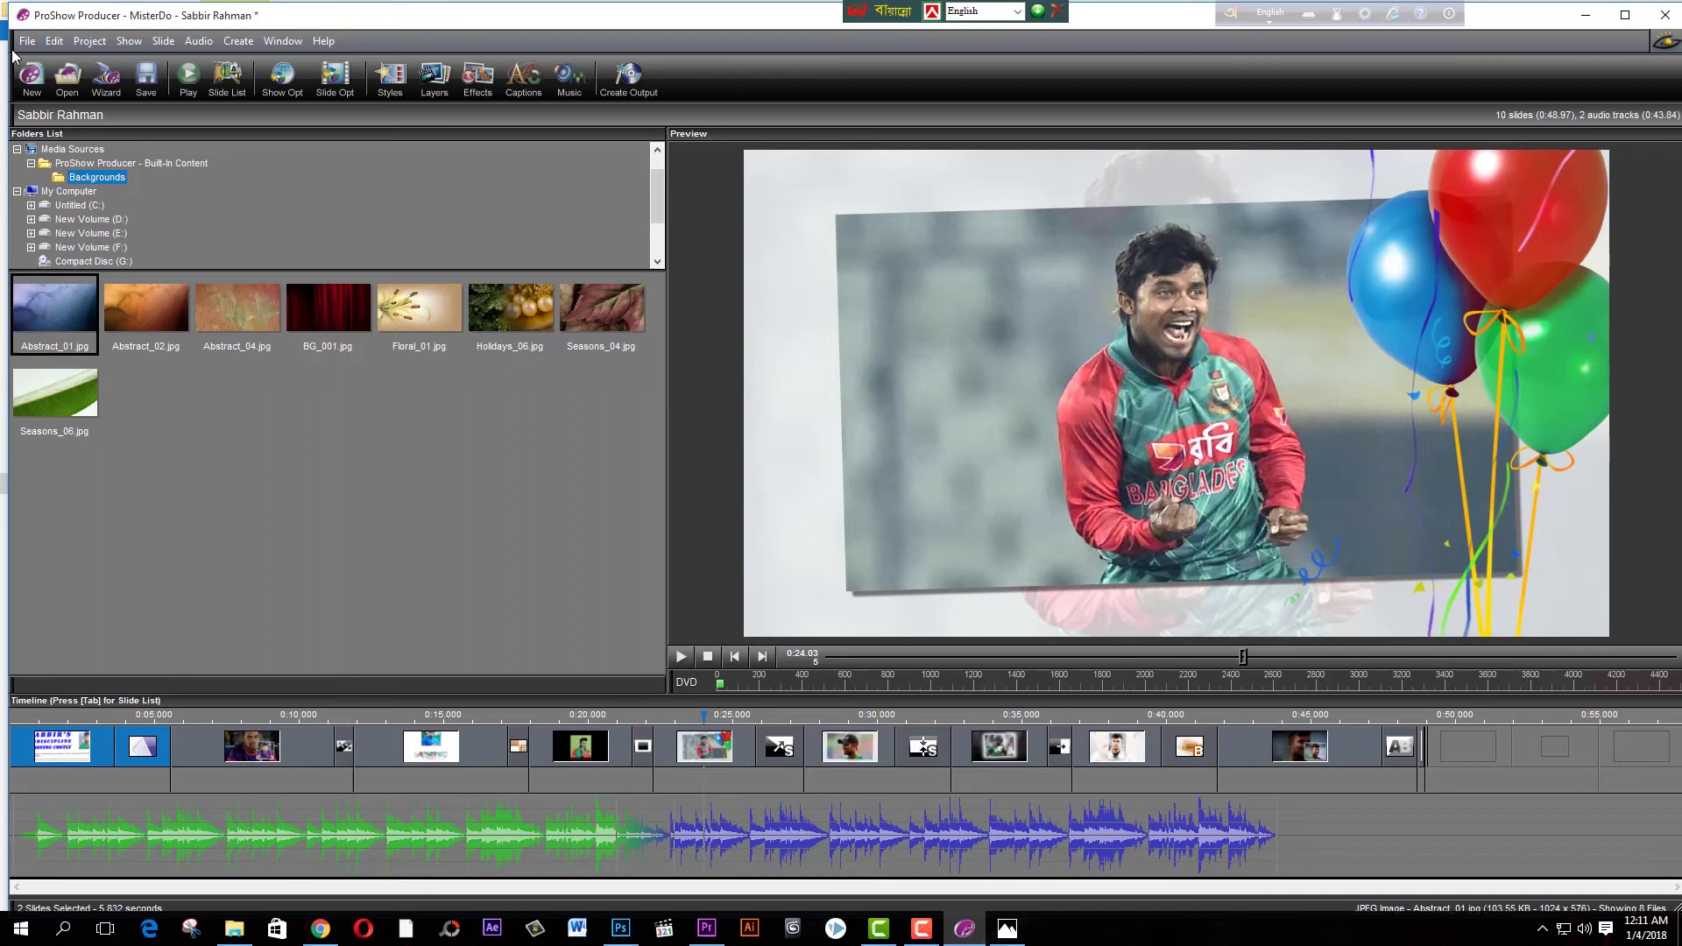
left_click_drag(427, 23, 423, 22)
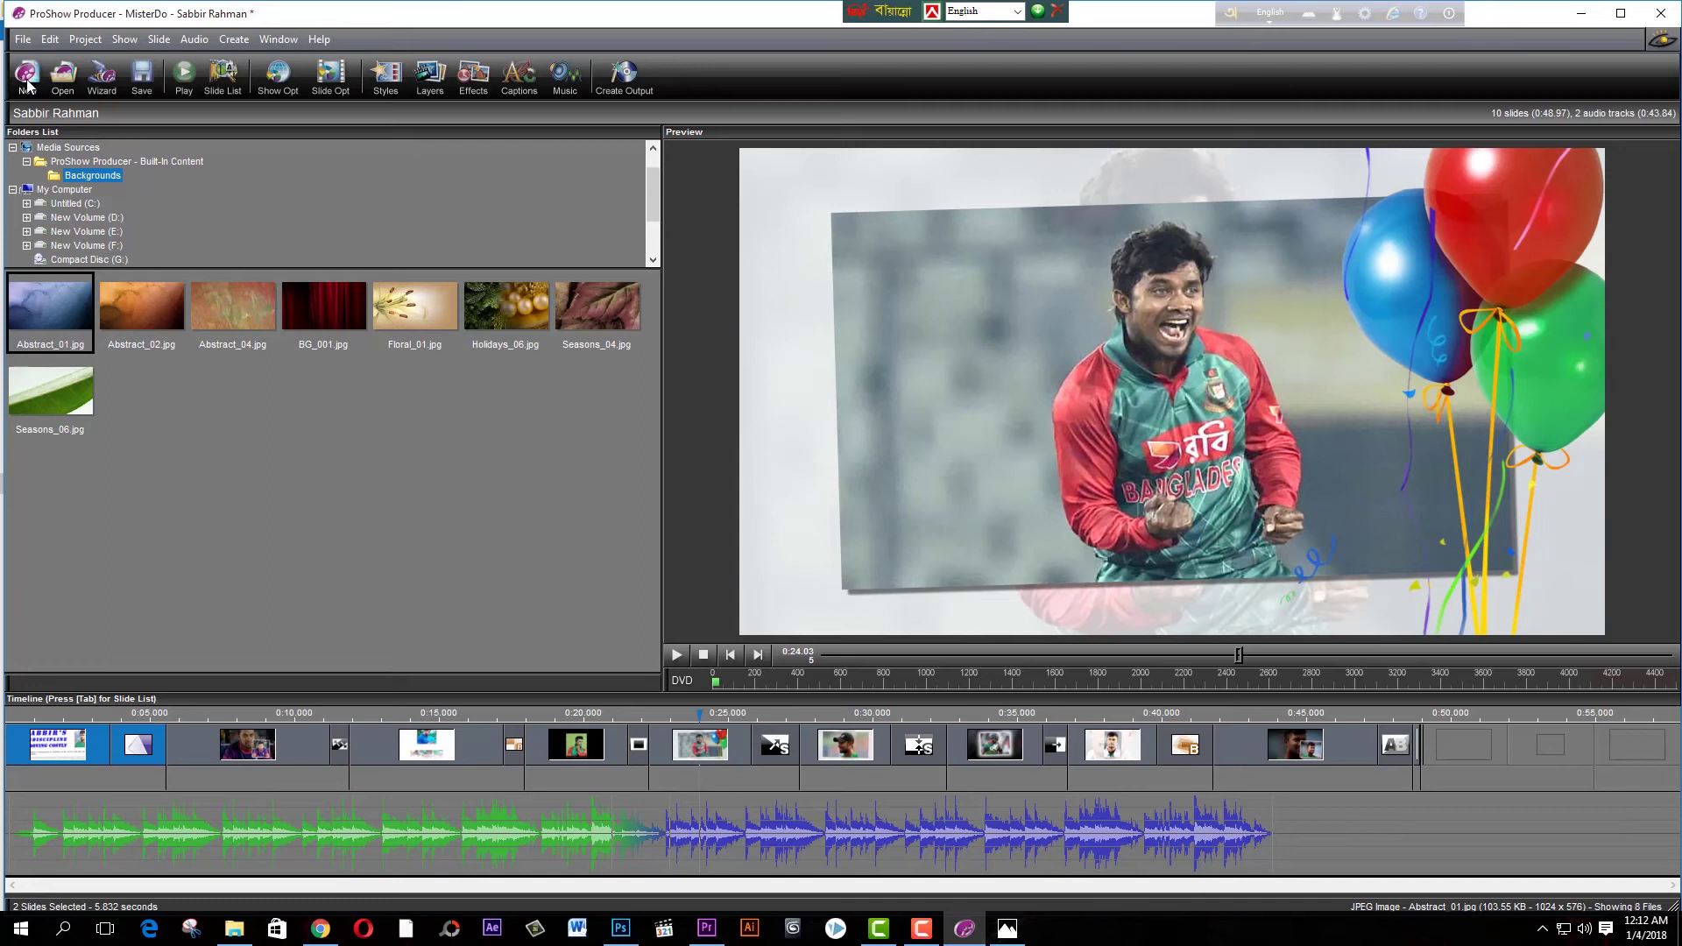
left_click(28, 76)
left_click_drag(862, 306, 697, 251)
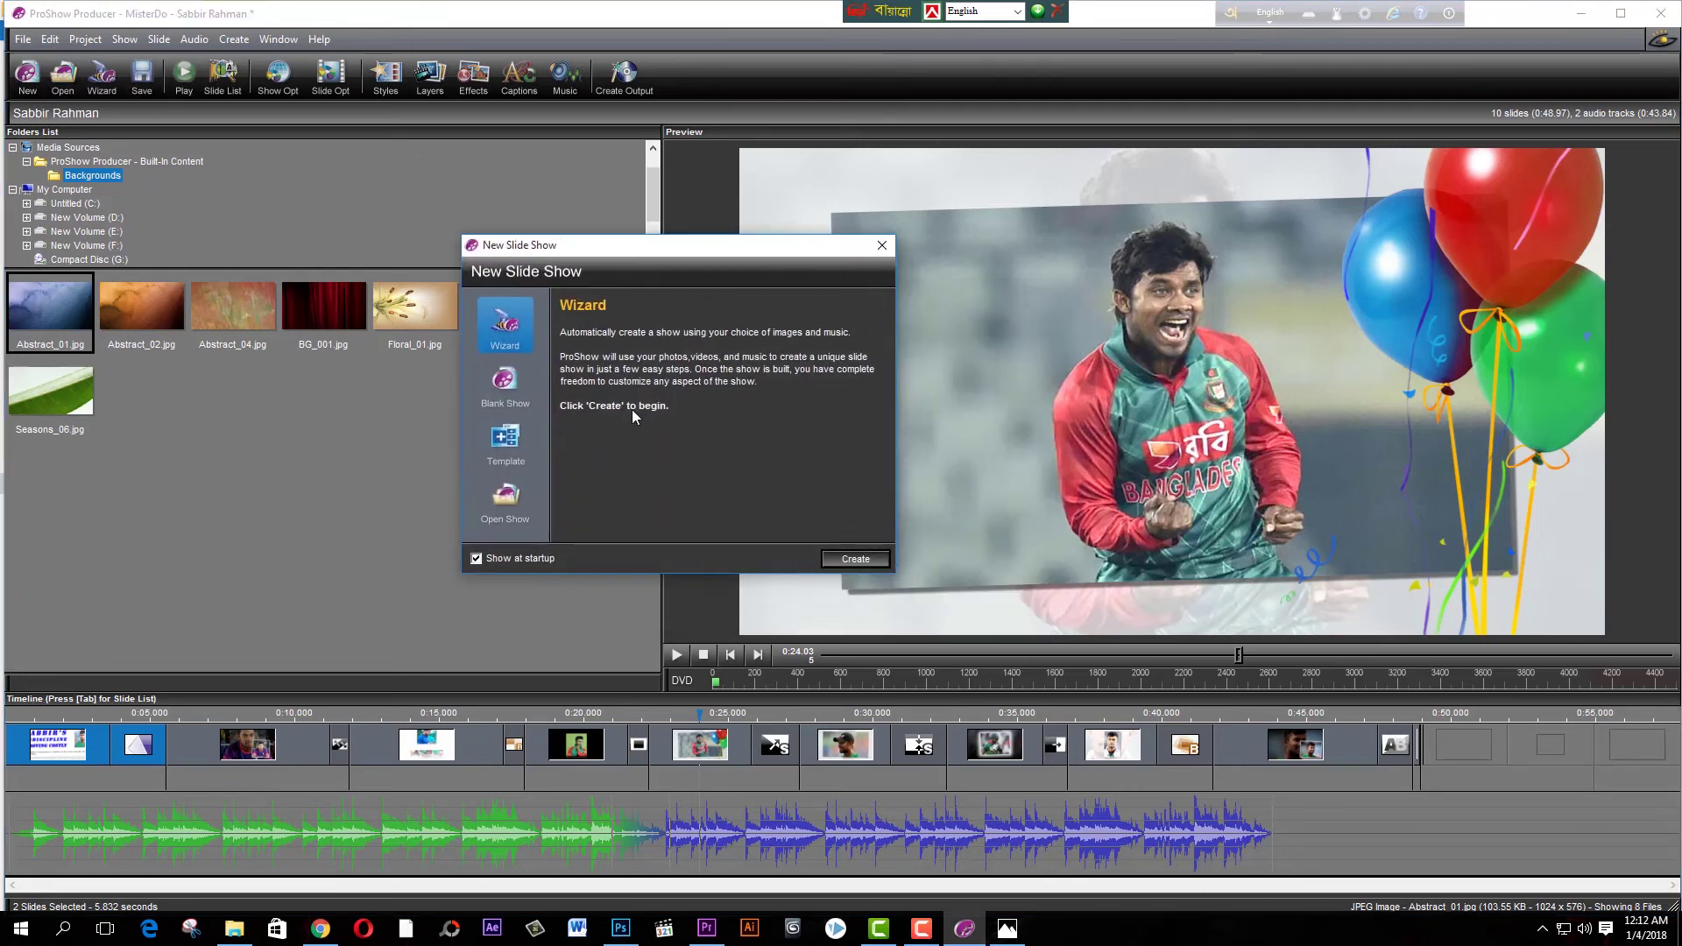
left_click(882, 245)
left_click(64, 84)
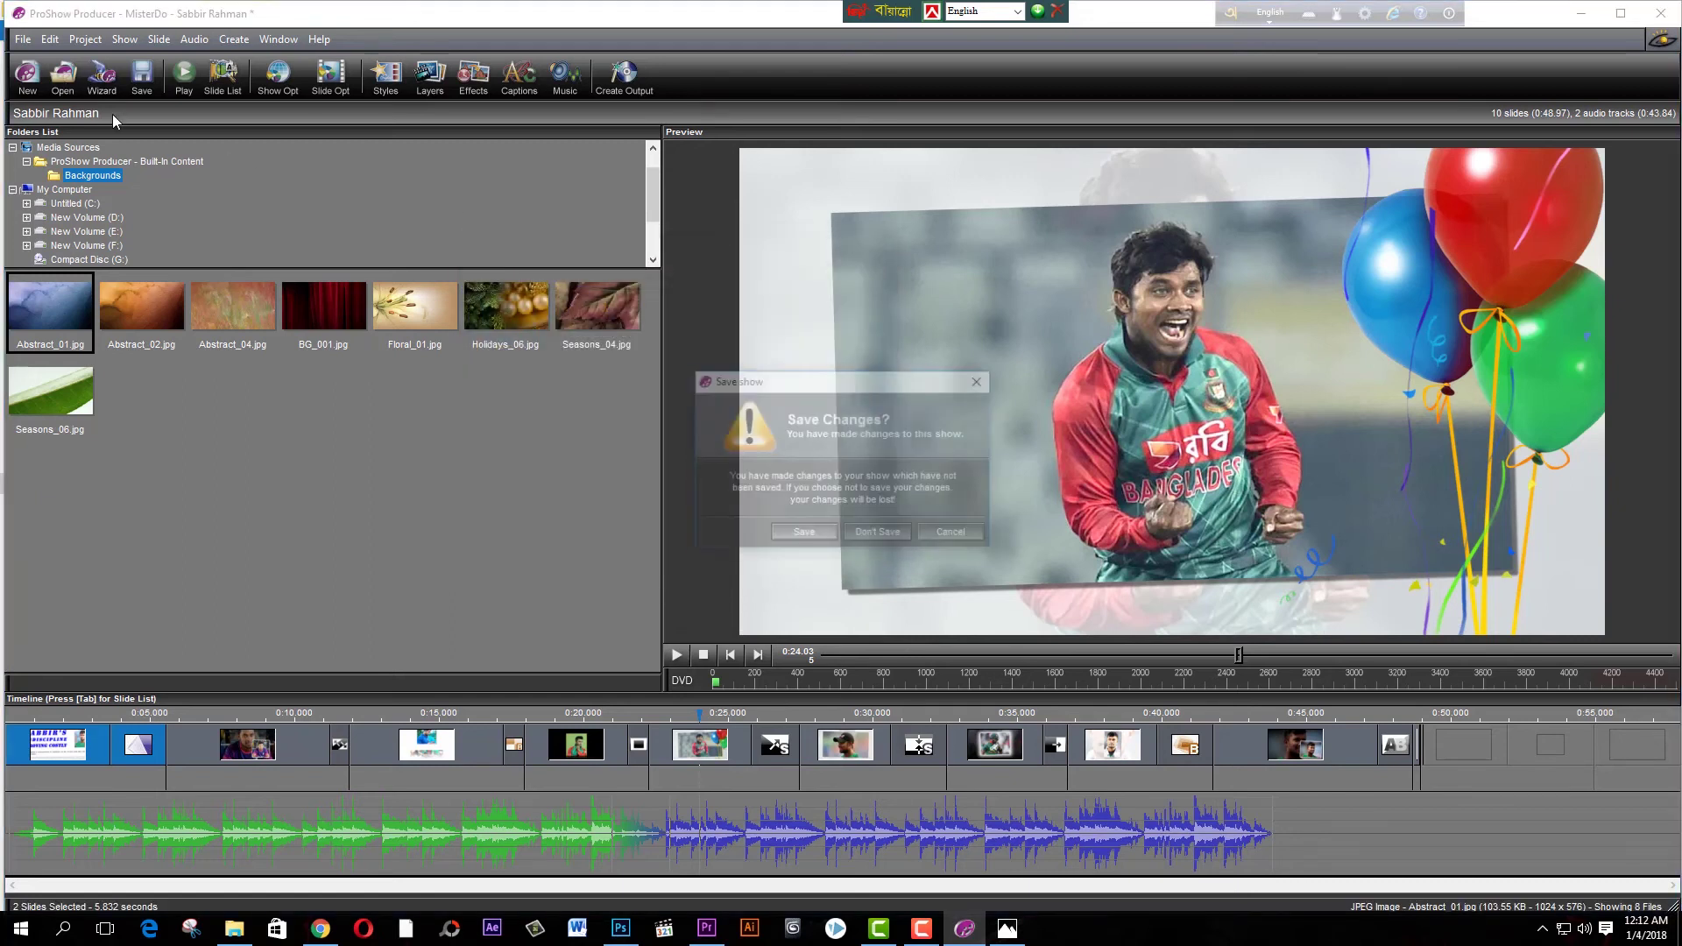
left_click_drag(860, 382, 734, 387)
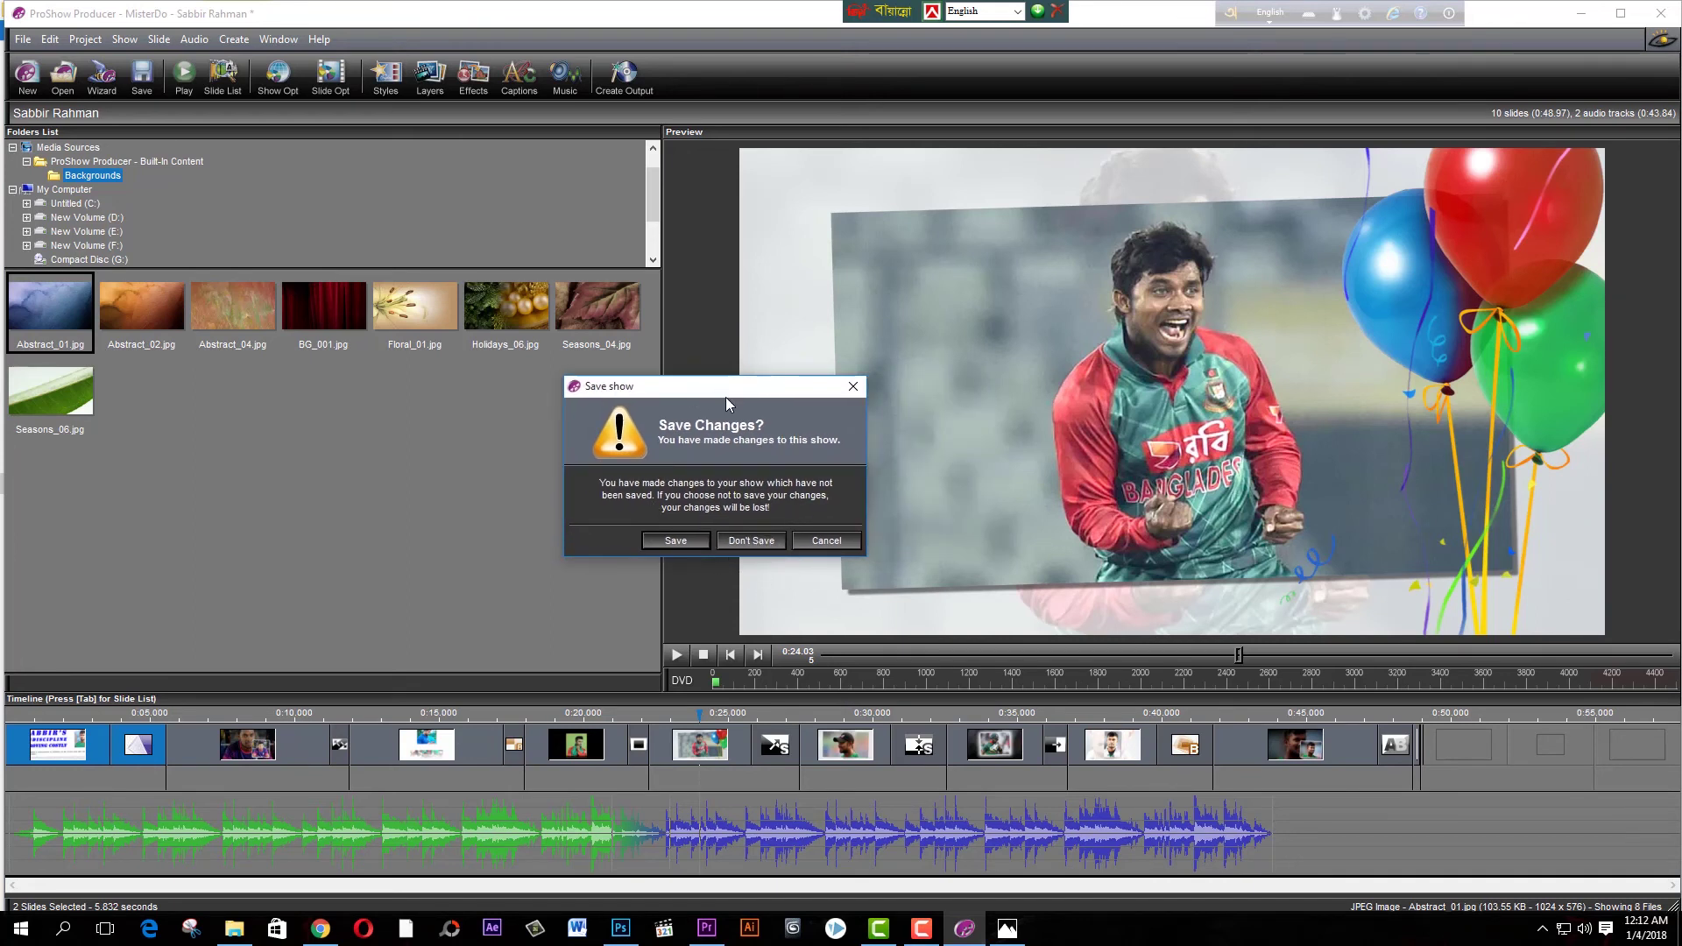
left_click(827, 541)
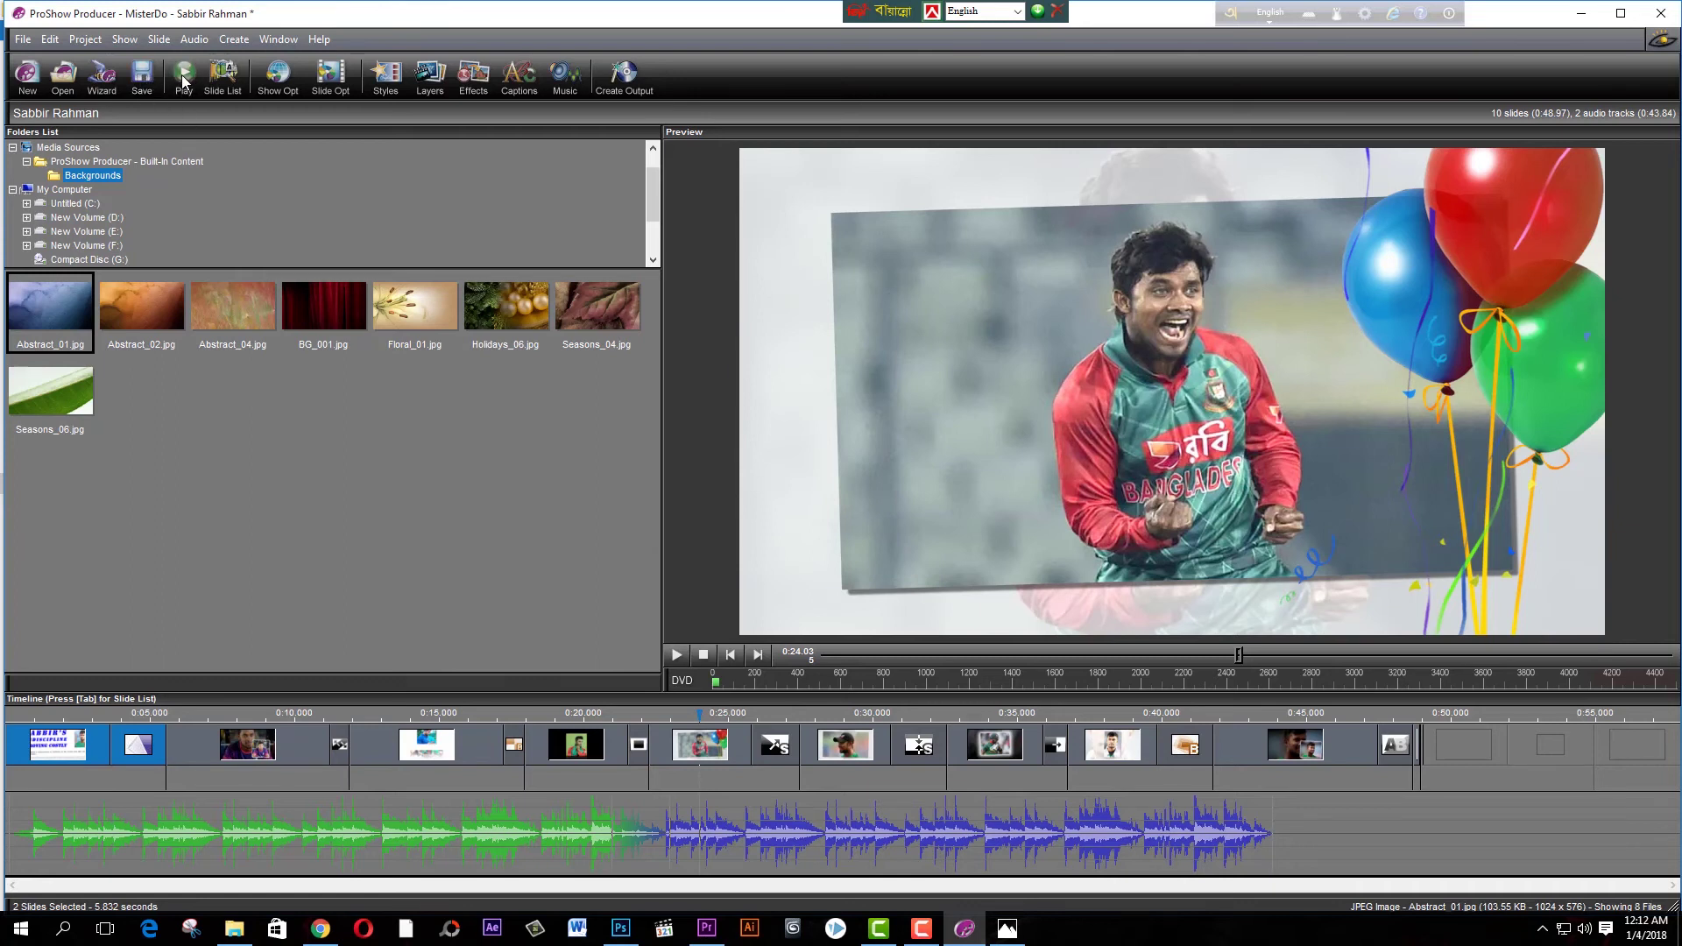
left_click(226, 96)
left_click(229, 81)
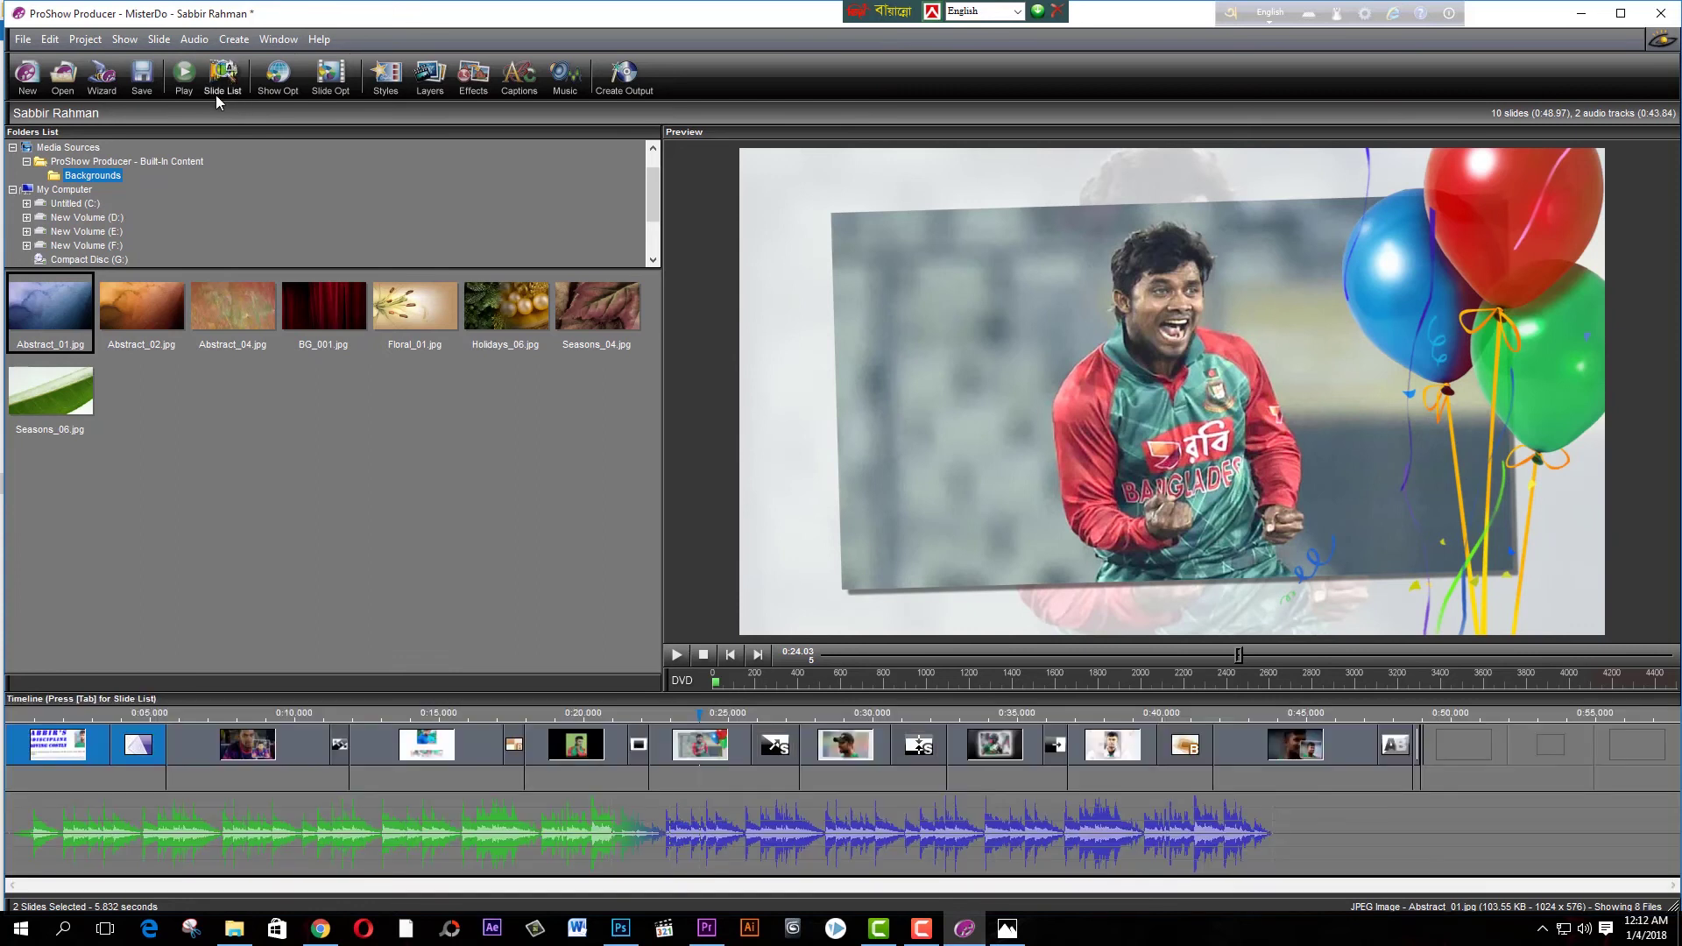
double_click(263, 112)
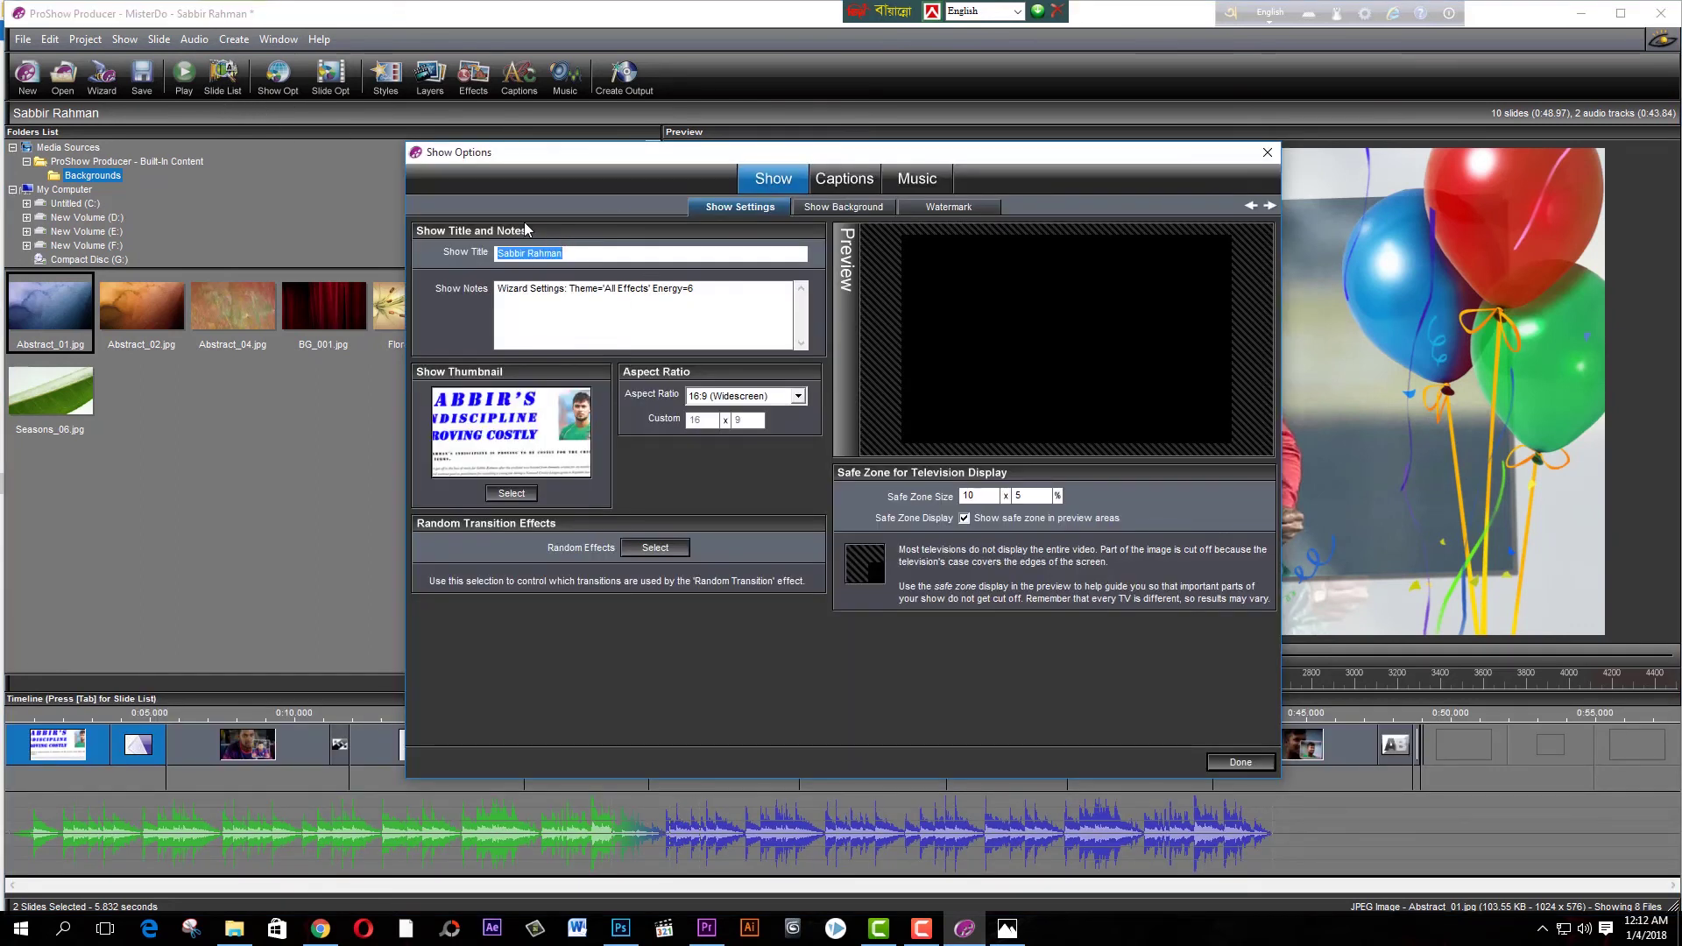
mouse_move(545, 156)
left_mouse_down()
mouse_move(516, 156)
mouse_move(541, 150)
left_mouse_up()
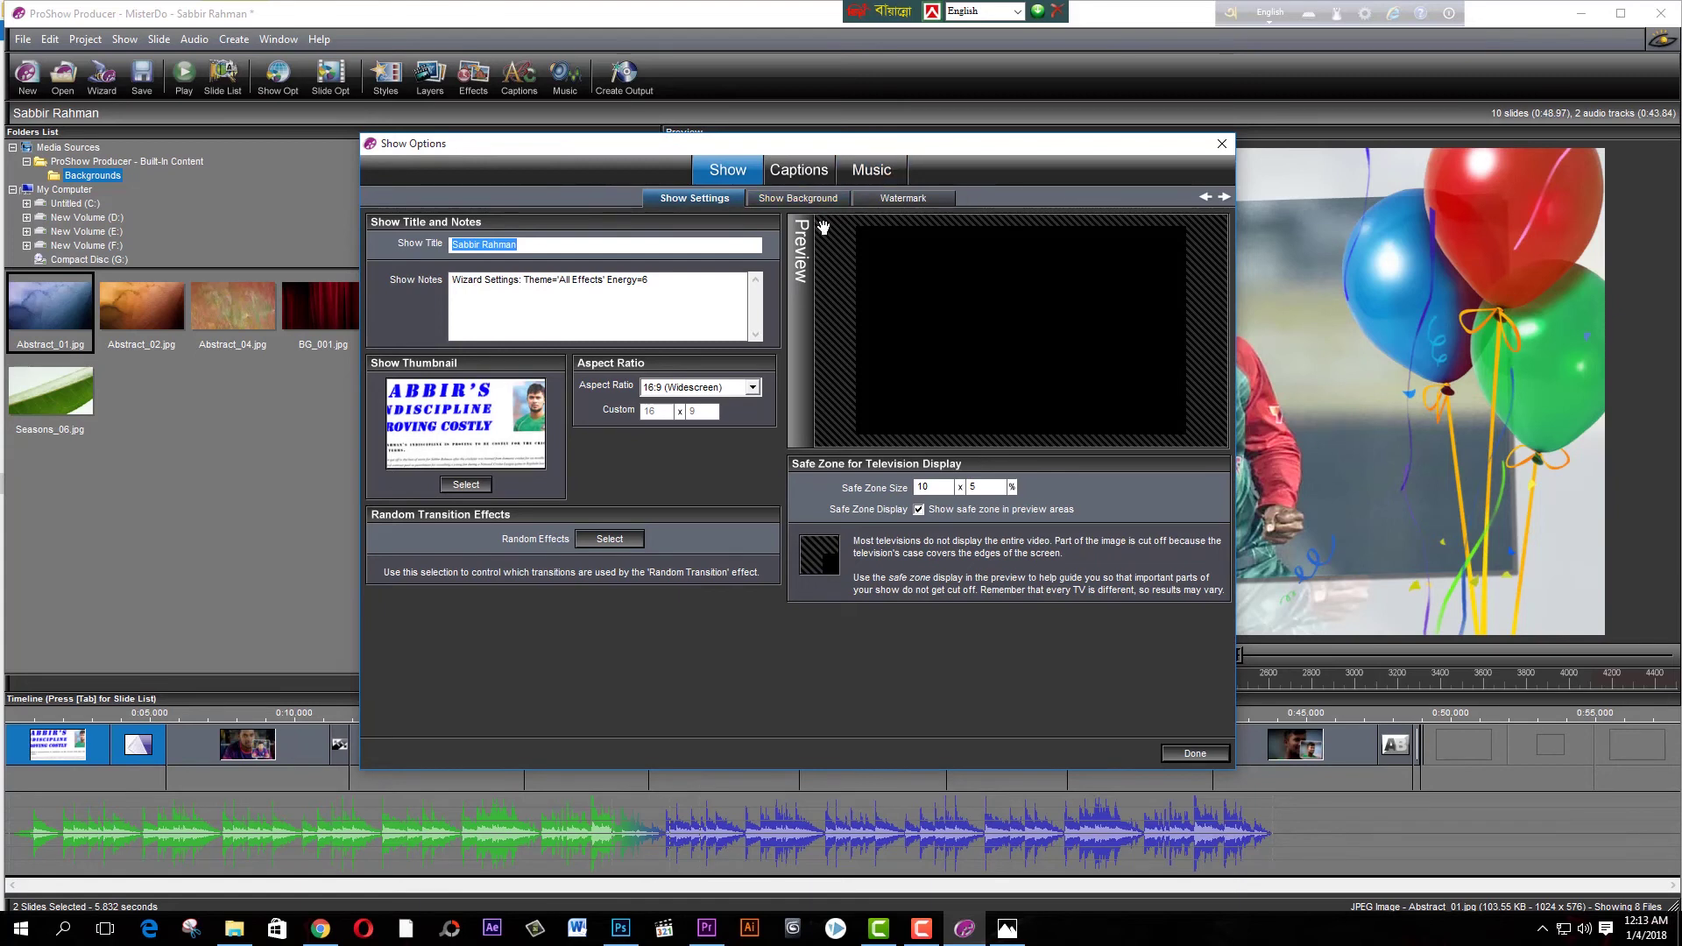
key("Escape")
left_click(385, 74)
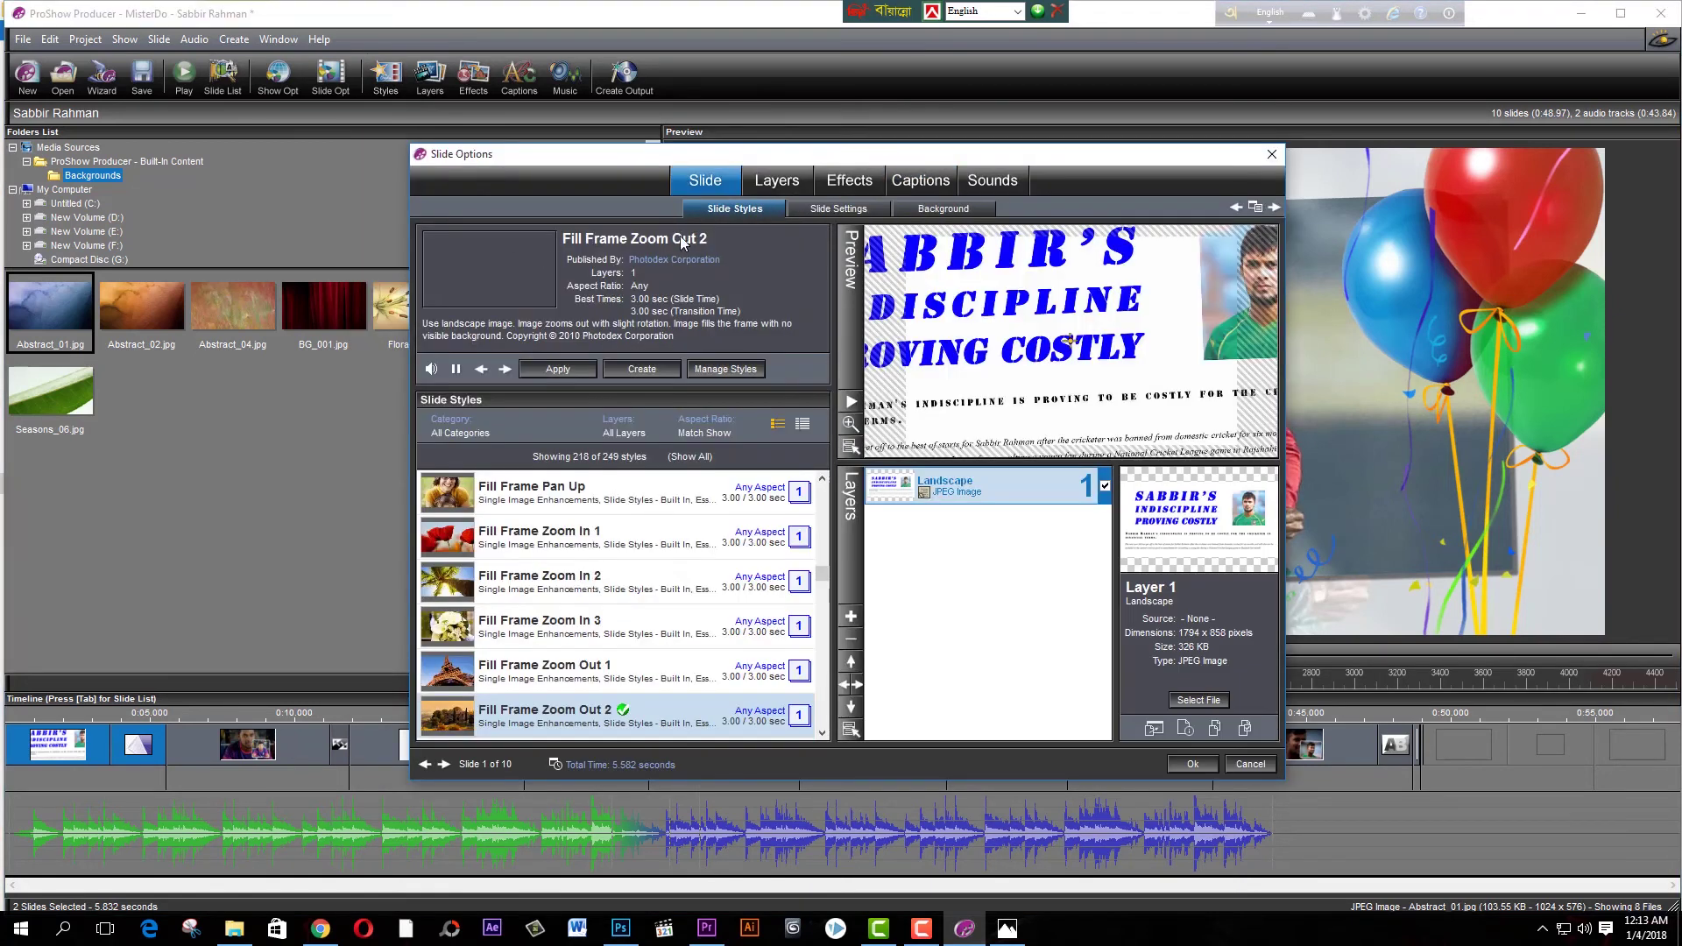
key("Escape")
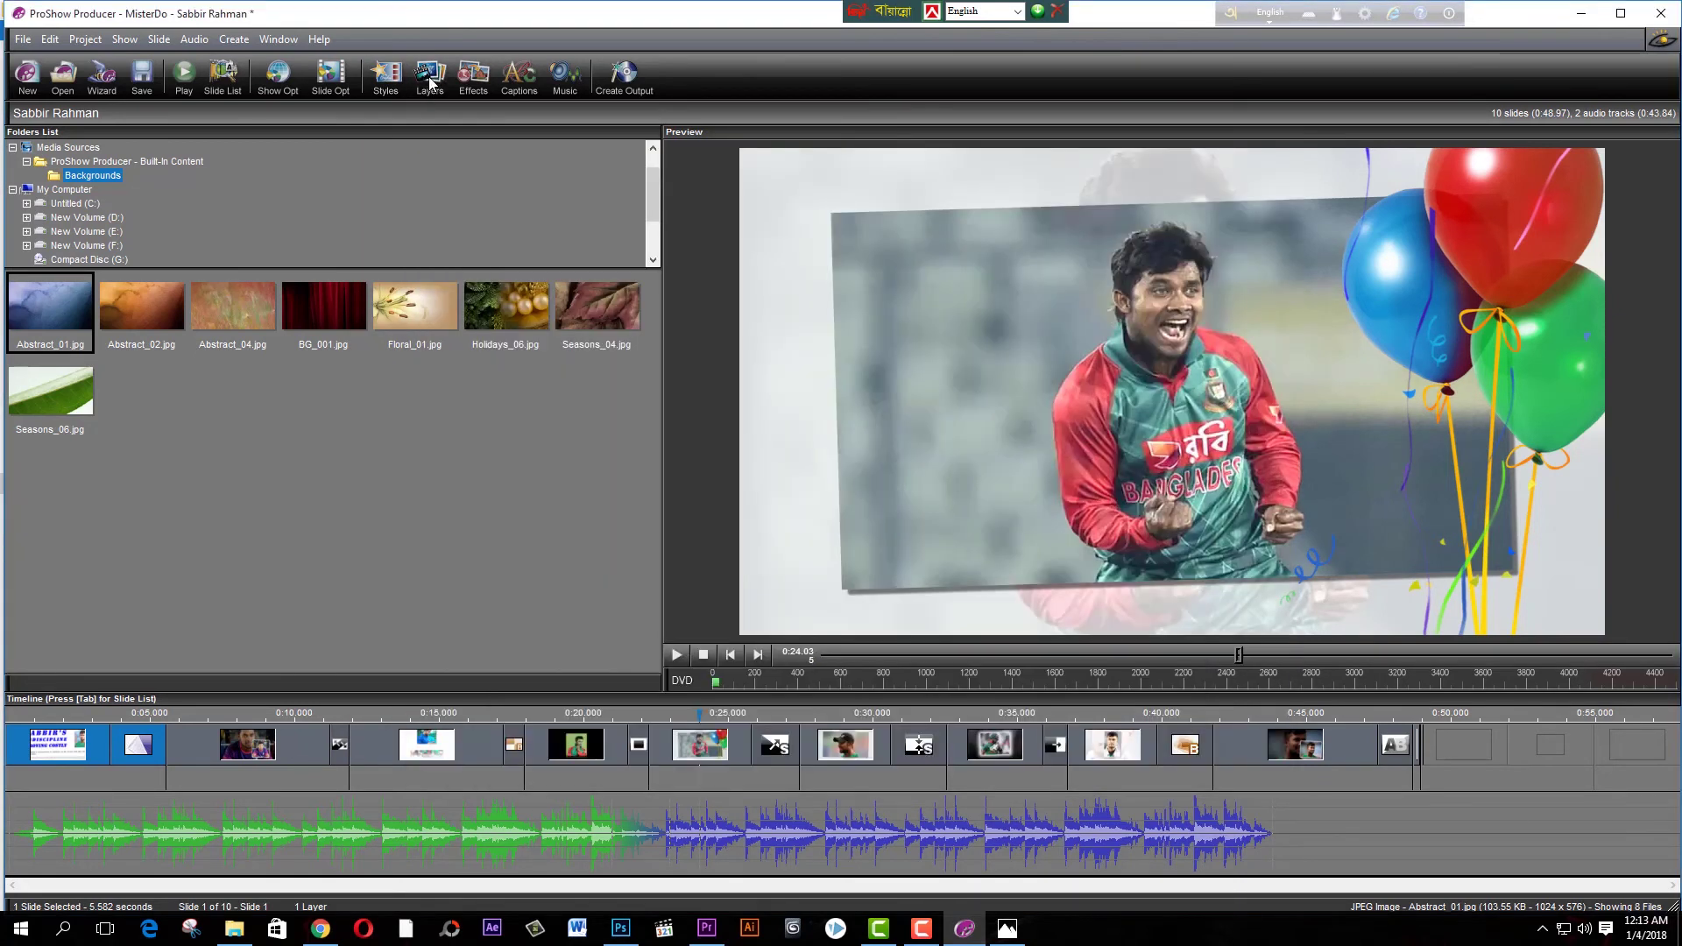
left_click(429, 79)
key("Escape")
left_click(481, 75)
key("Escape")
left_click(522, 88)
key("Escape")
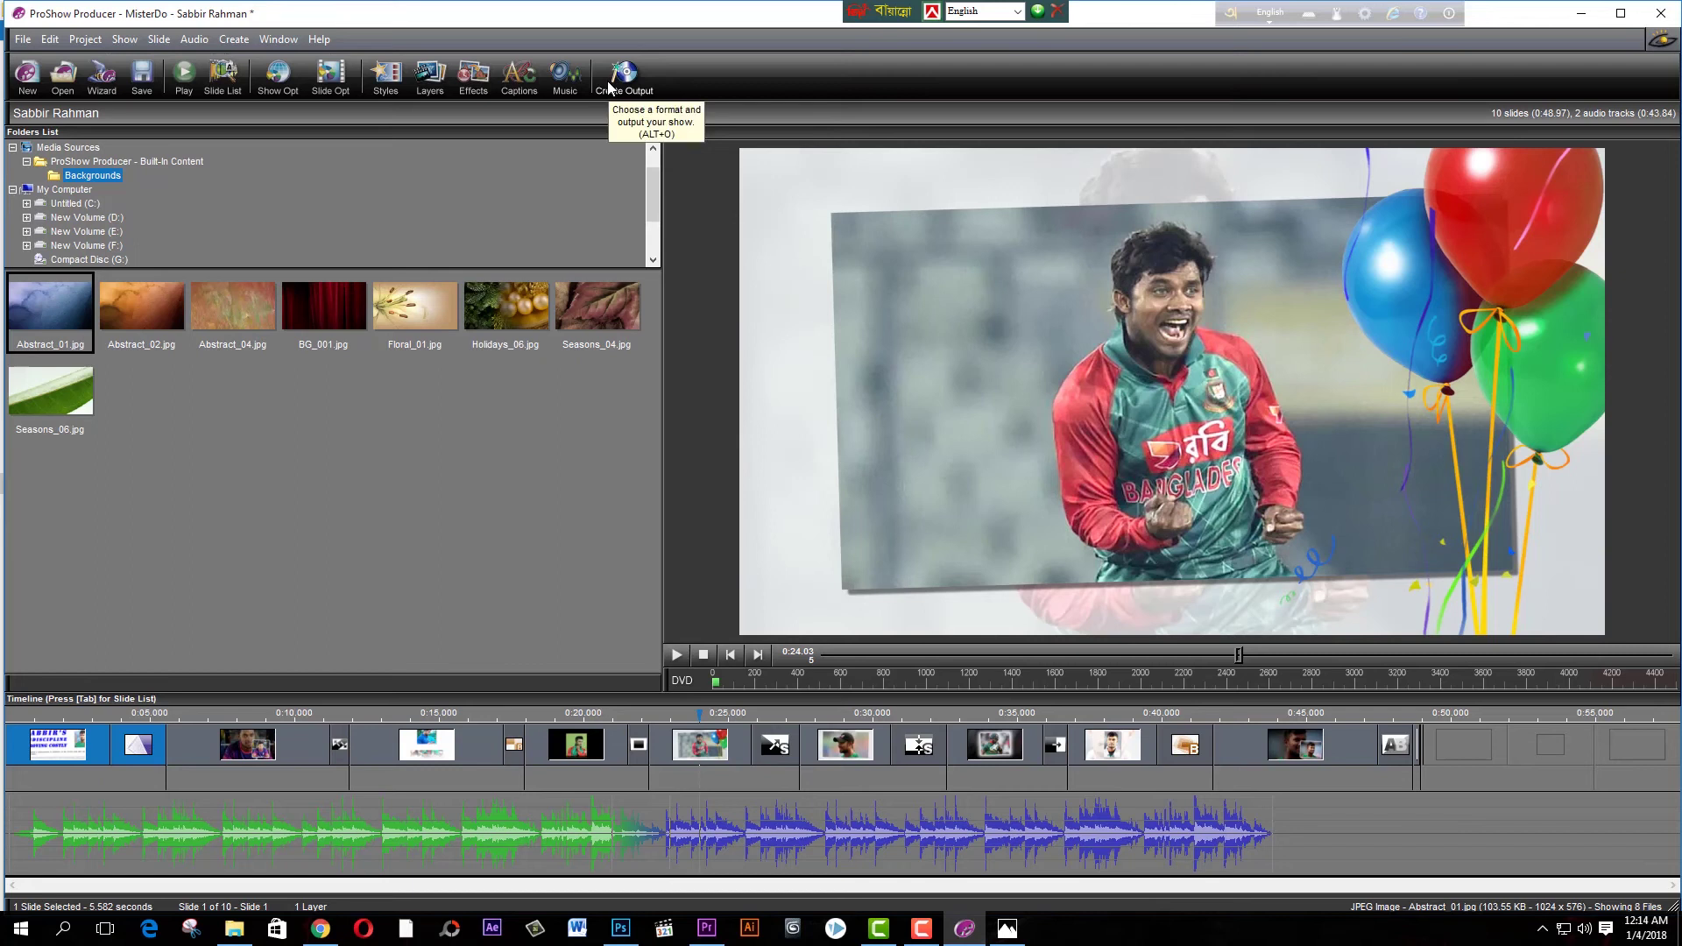
In Show Options, set the Music 02.mp3 track volume to 87% and its fade-out to 0.67 seconds.
left_click(565, 74)
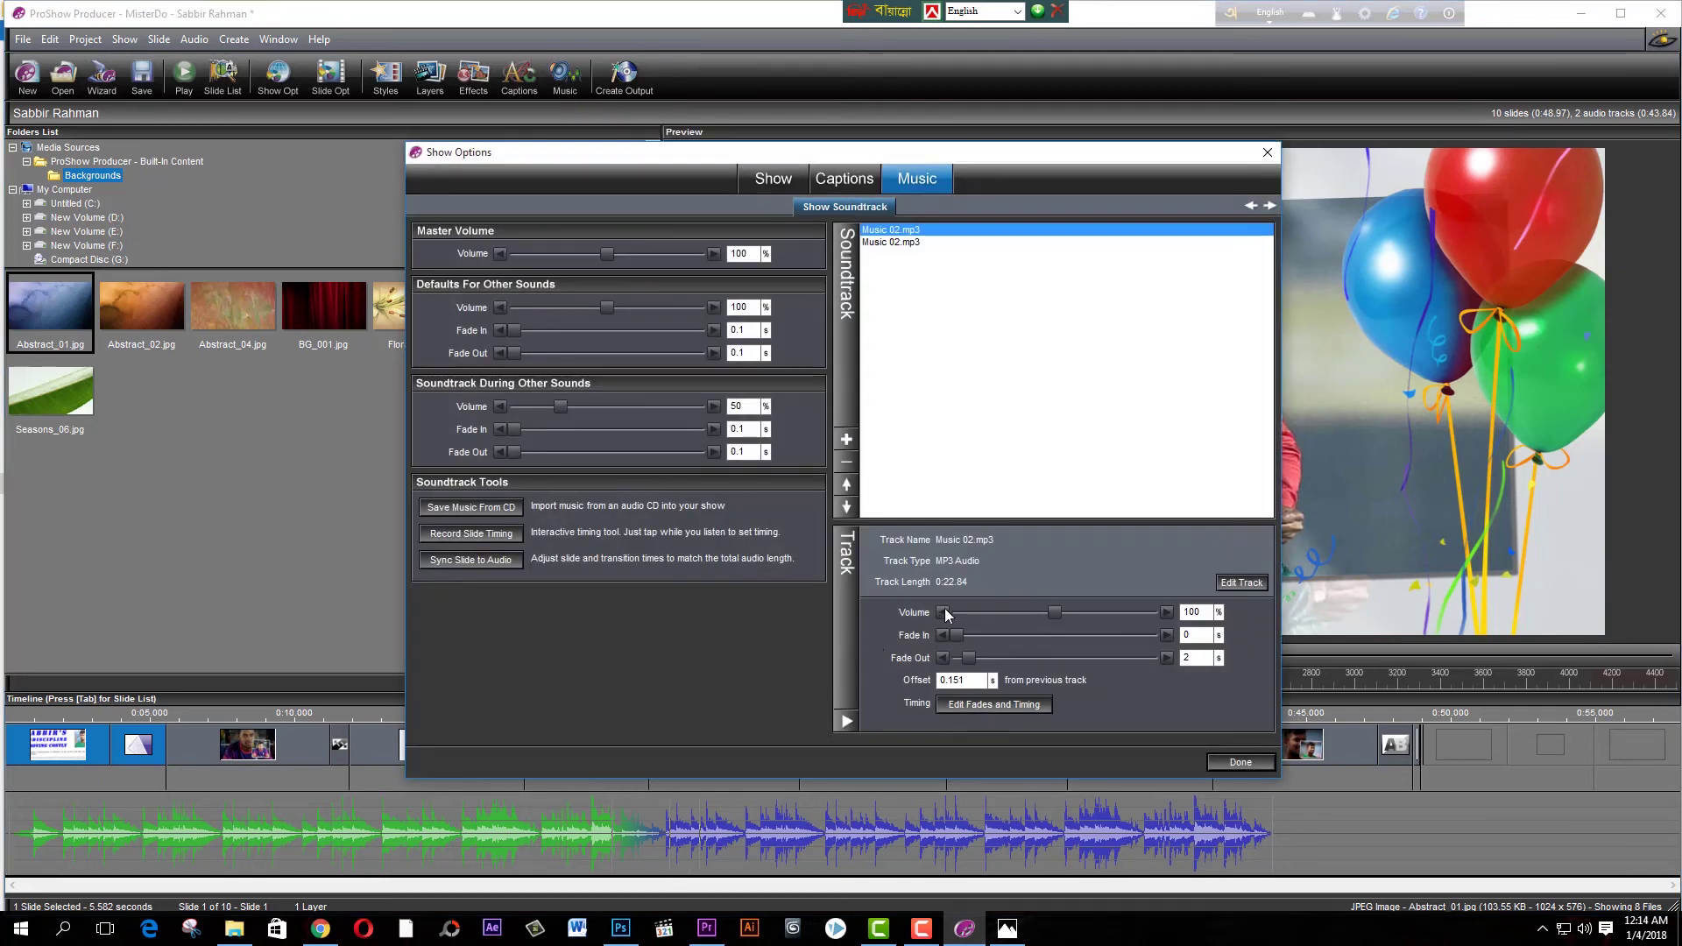
mouse_move(1051, 618)
left_mouse_down()
mouse_move(1096, 619)
mouse_move(1010, 613)
mouse_move(1095, 613)
mouse_move(1023, 613)
mouse_move(1076, 613)
left_mouse_up()
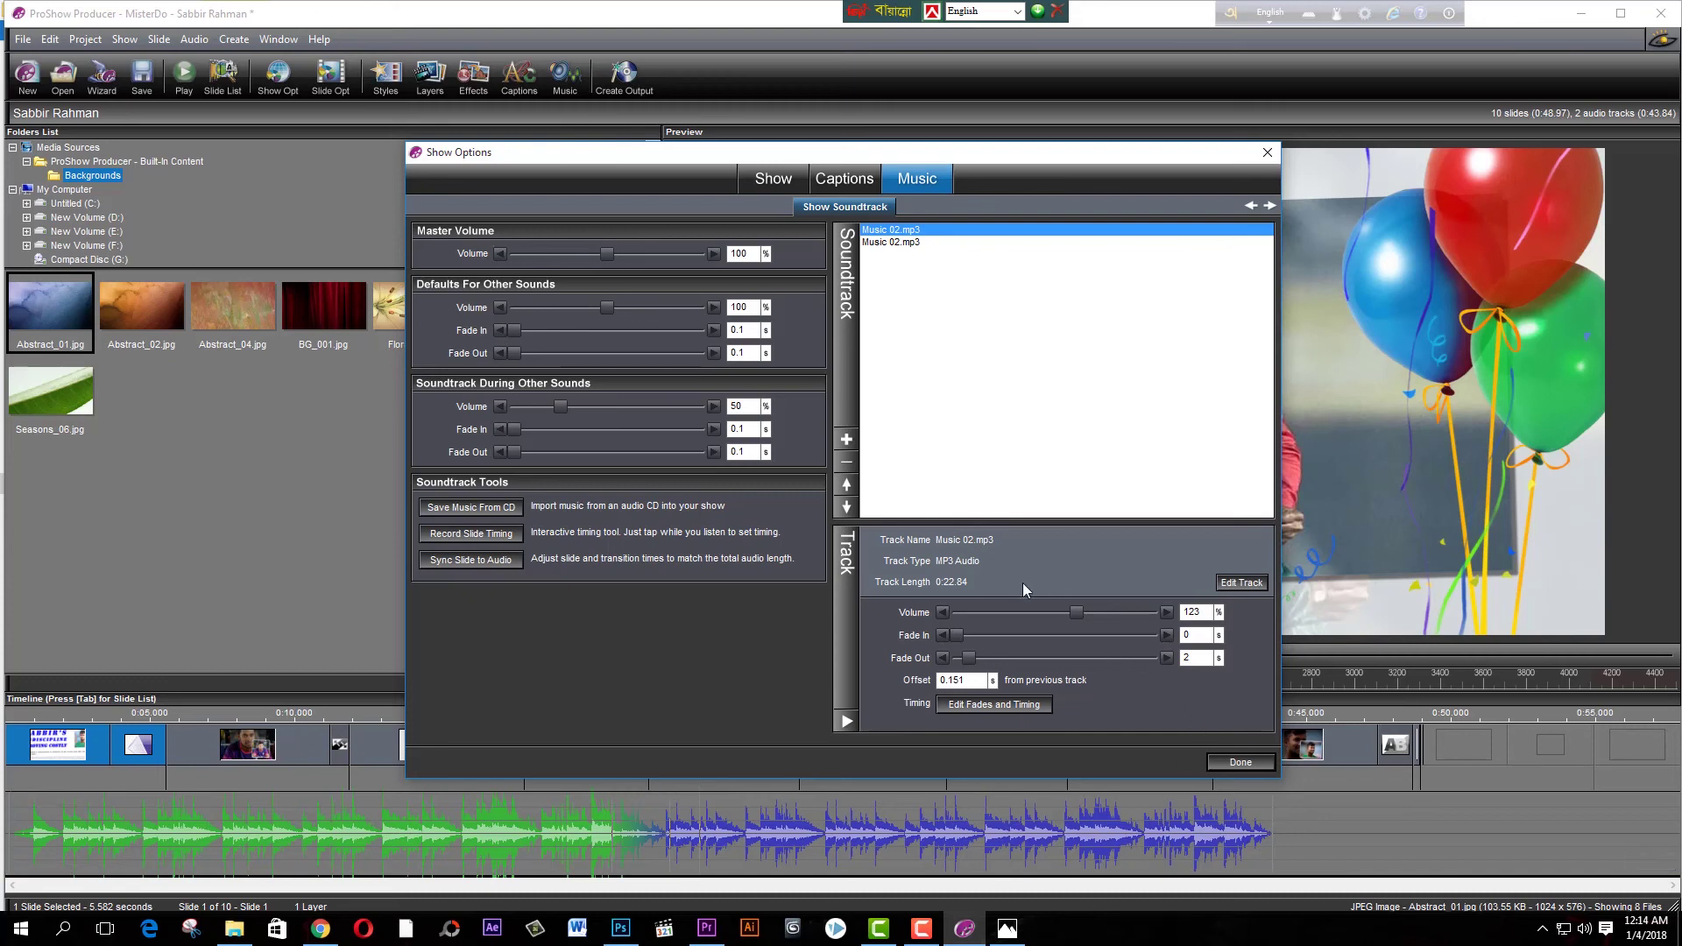
left_click_drag(1076, 614, 1042, 624)
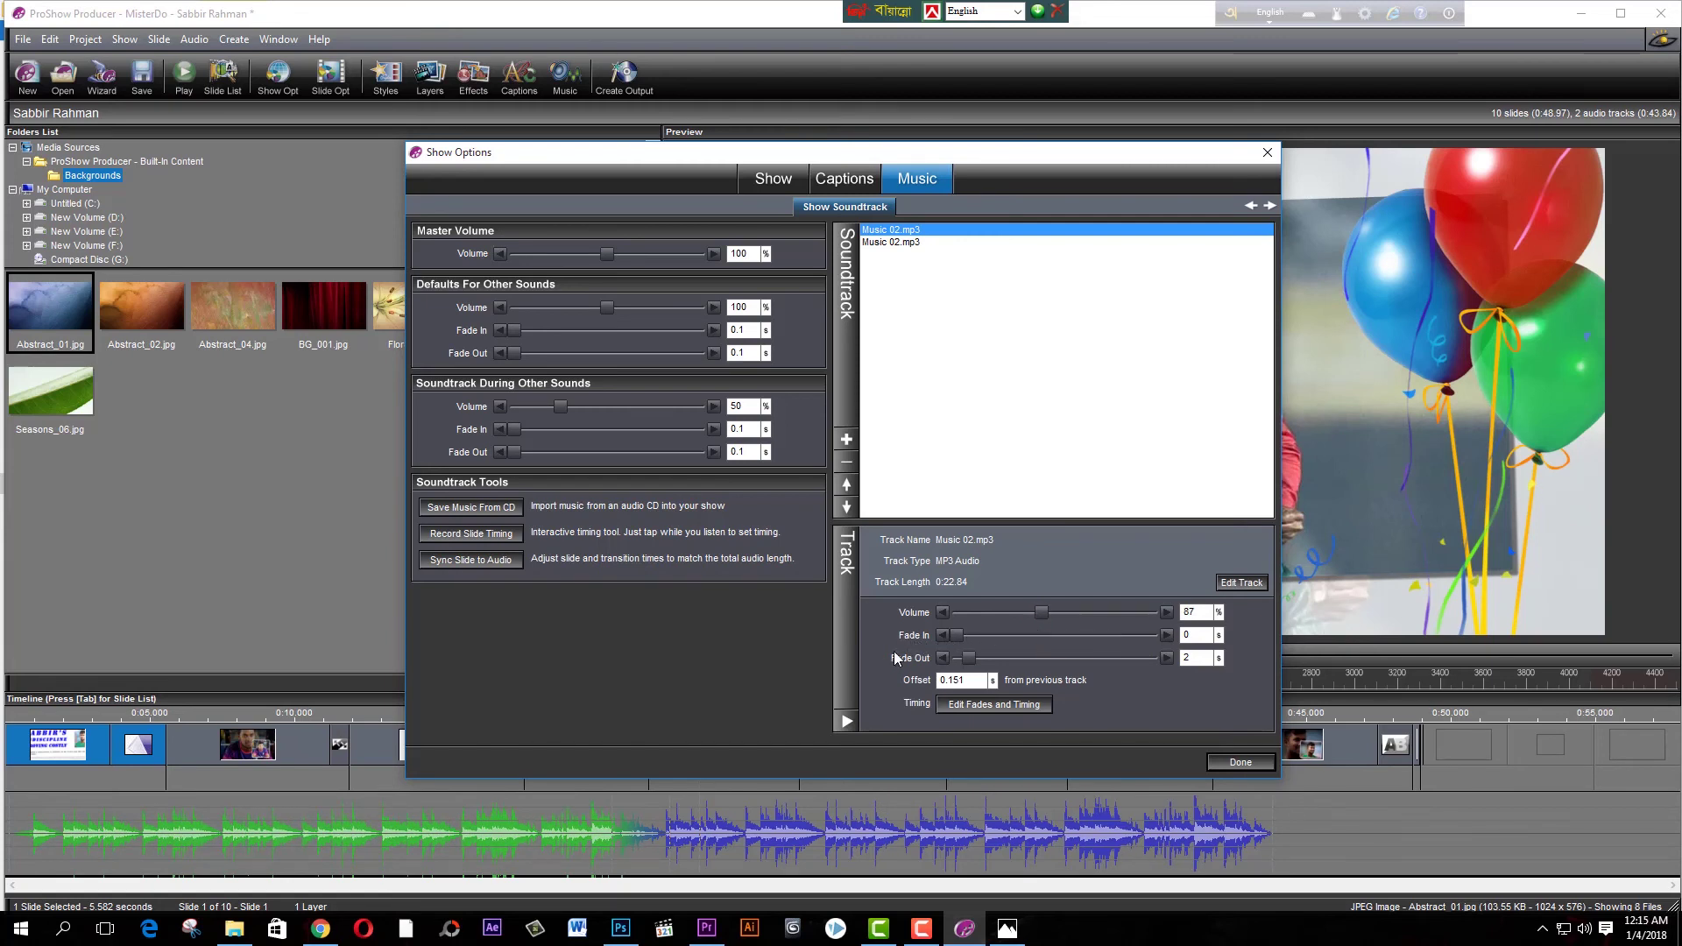
mouse_move(964, 640)
left_mouse_down()
mouse_move(997, 638)
mouse_move(961, 640)
mouse_move(1016, 661)
mouse_move(961, 661)
left_mouse_up()
left_click(1266, 153)
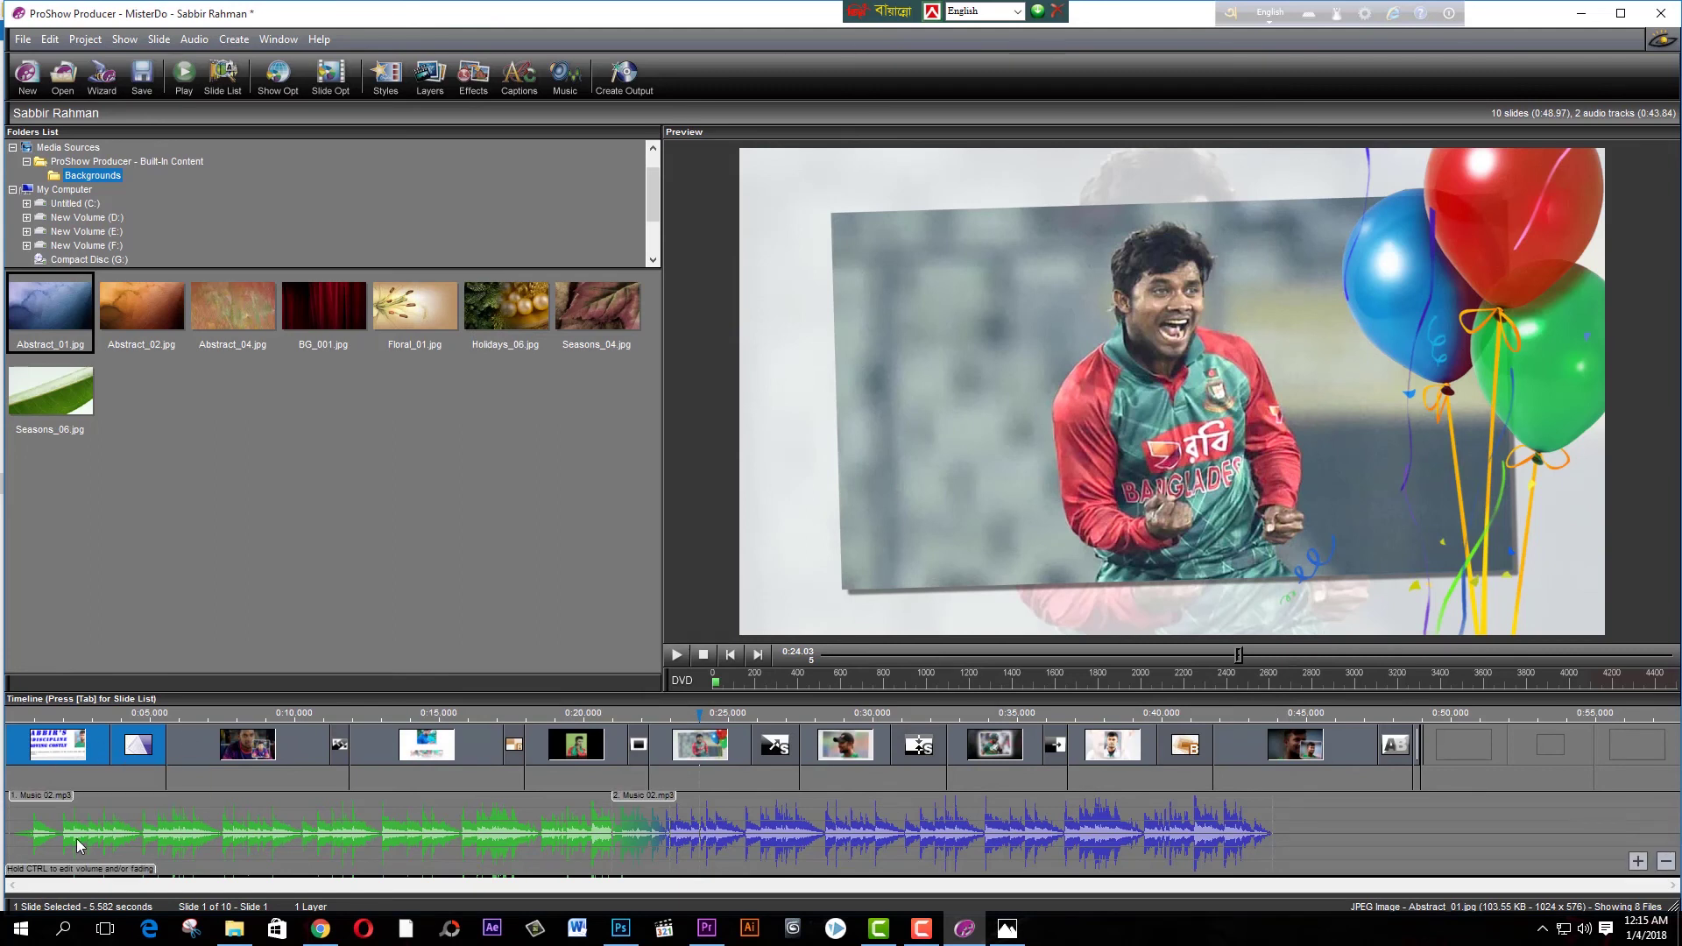
left_click(62, 747)
key("space")
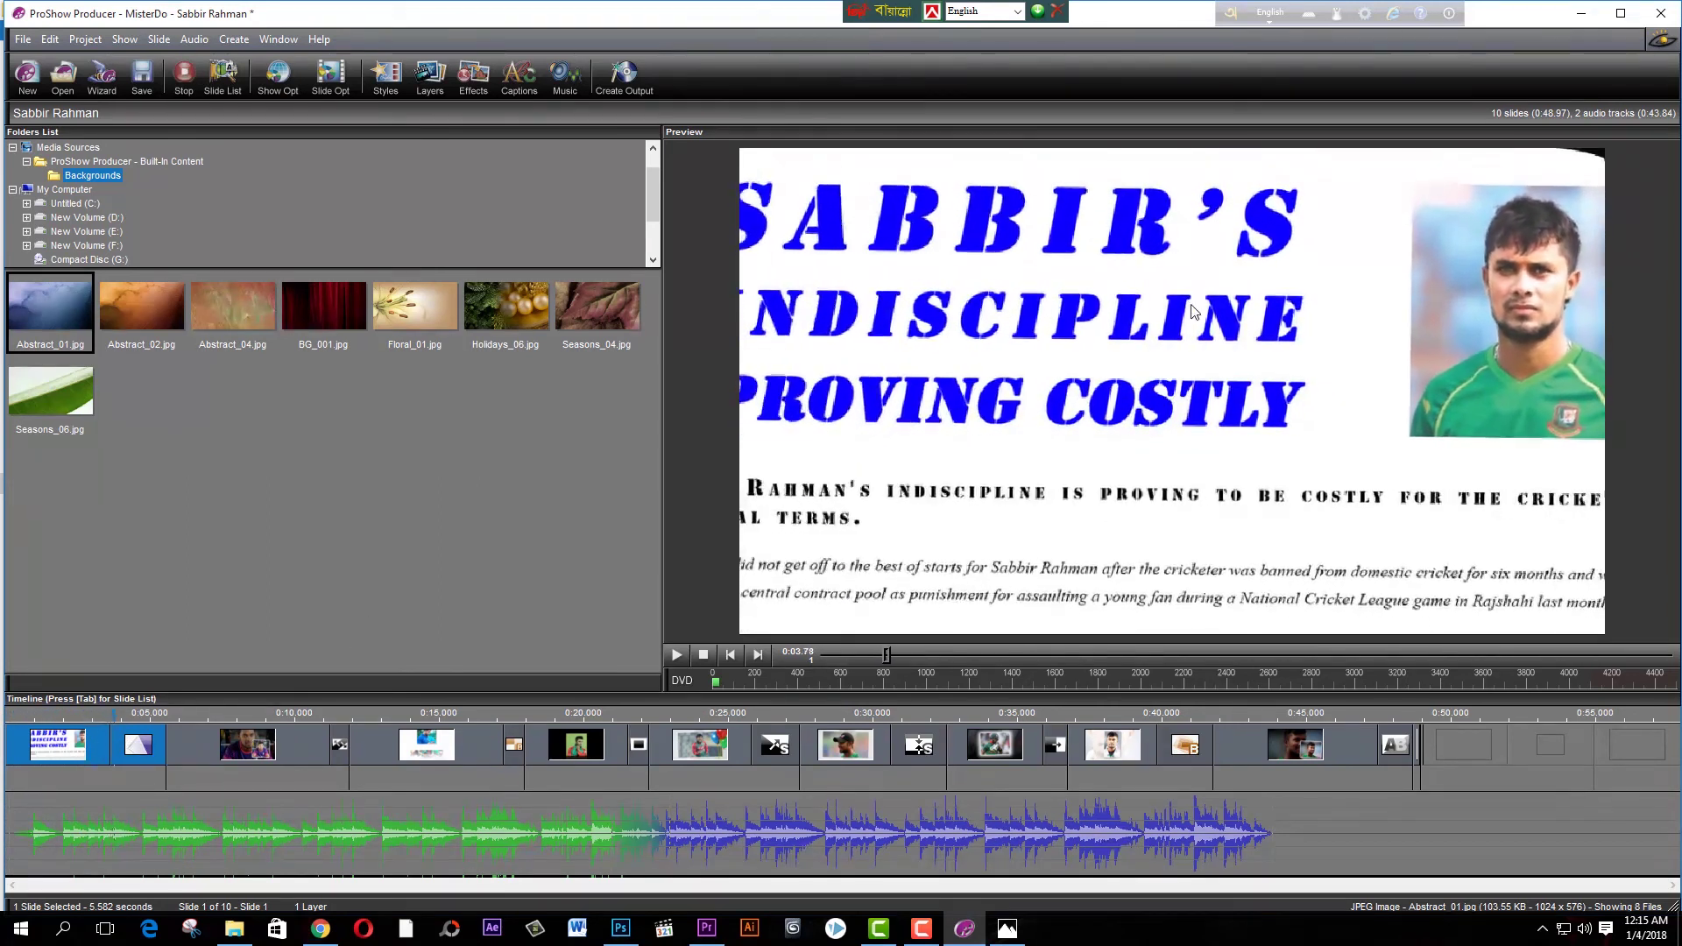
key("space")
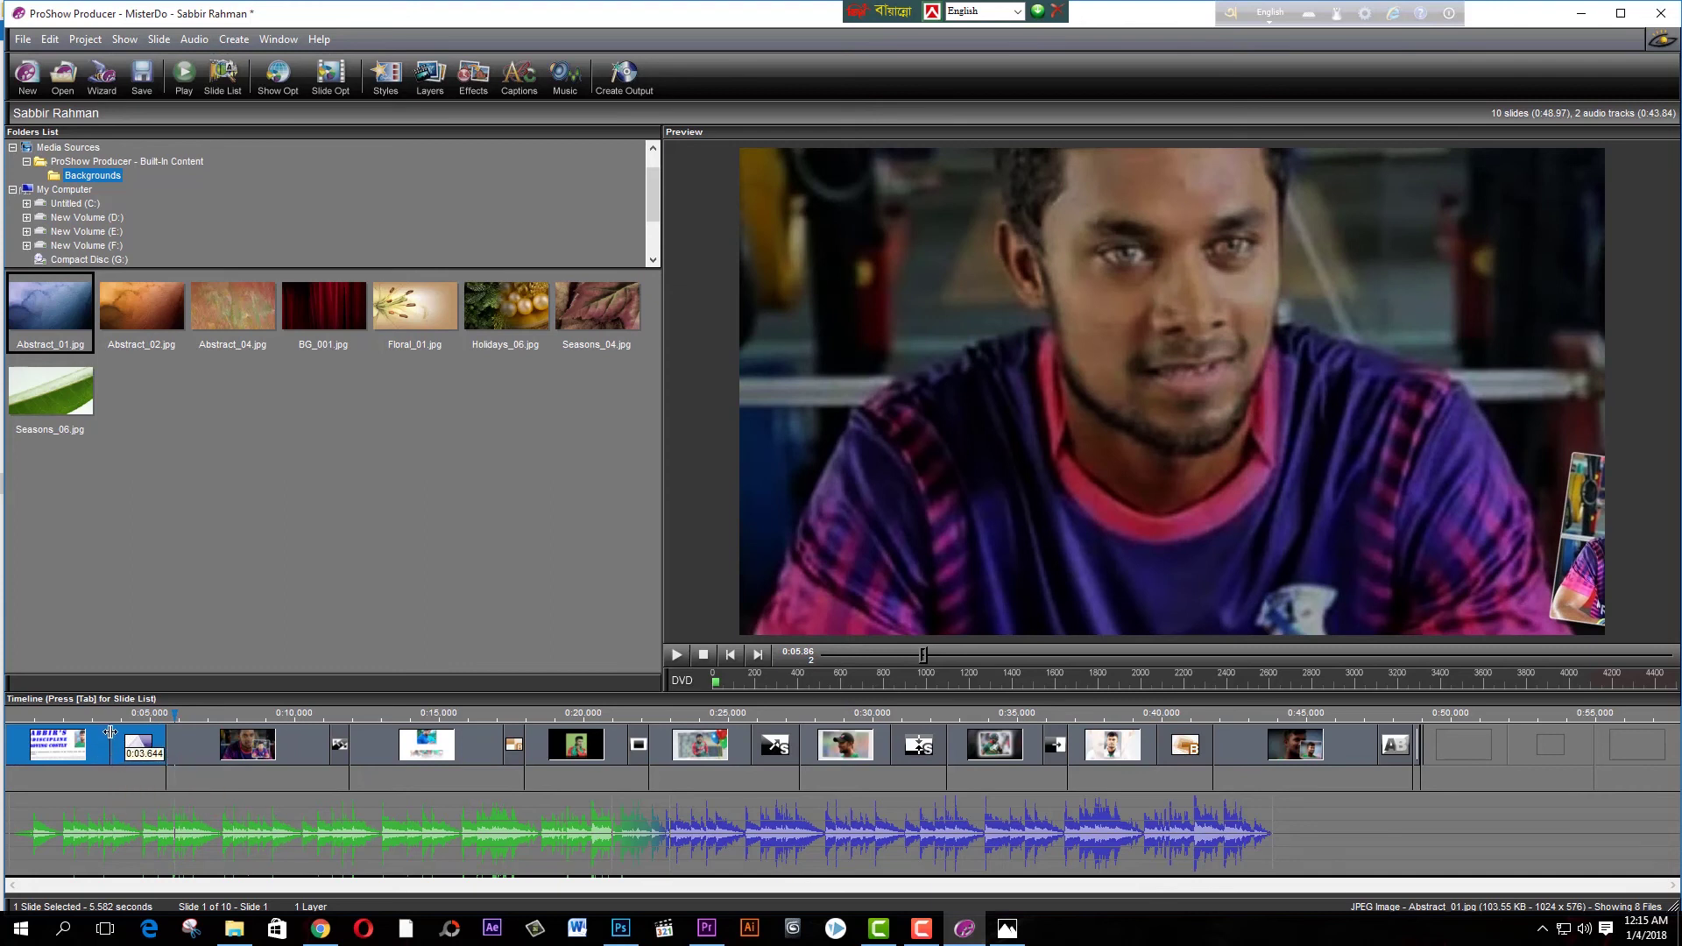
mouse_move(114, 743)
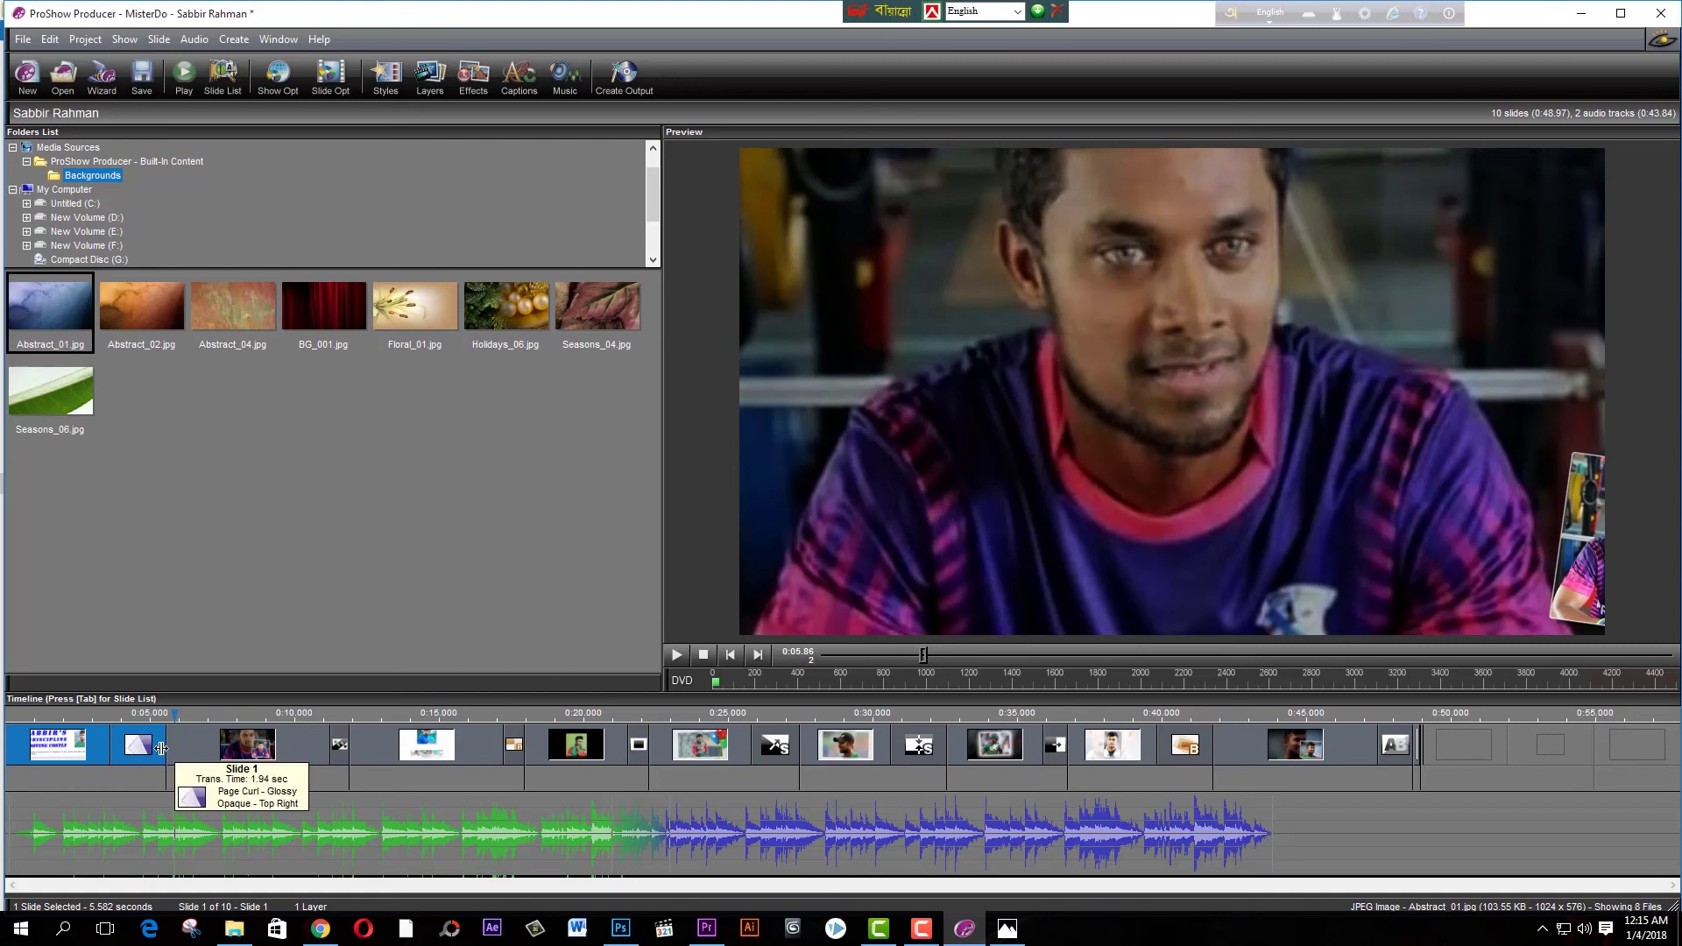
left_click(121, 717)
left_click_drag(112, 720, 166, 748)
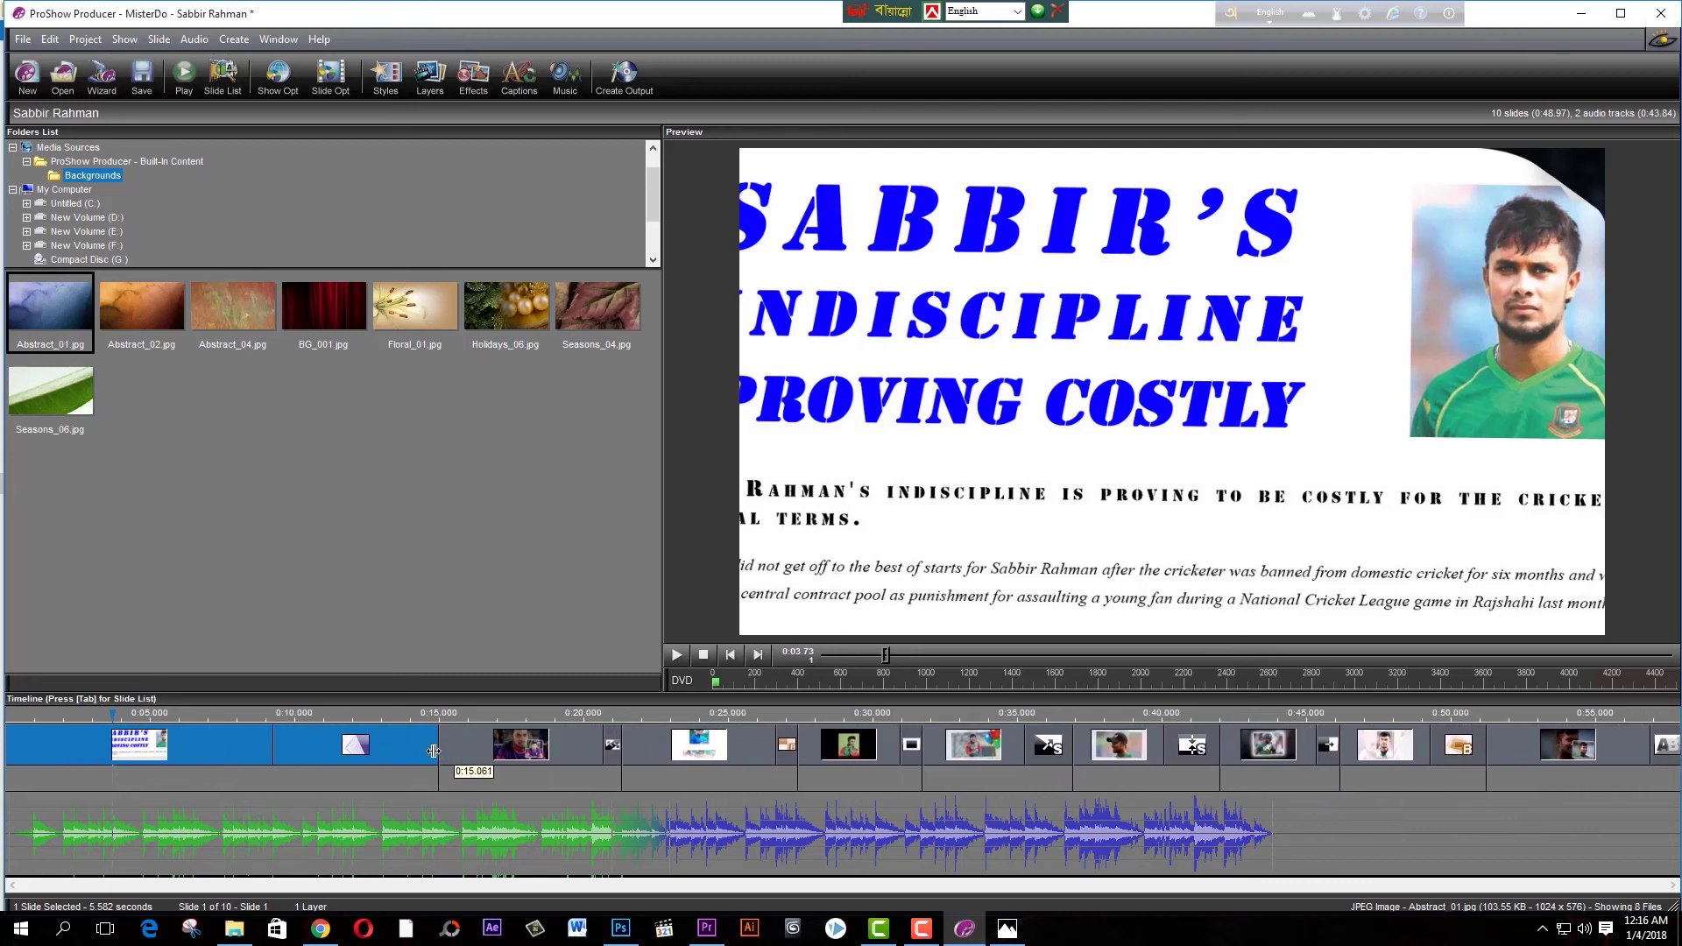
On the Timeline, stretch slide 1 and its page-curl transition and trim slide 2, making the show 0:57.96.
left_click_drag(175, 767, 288, 765)
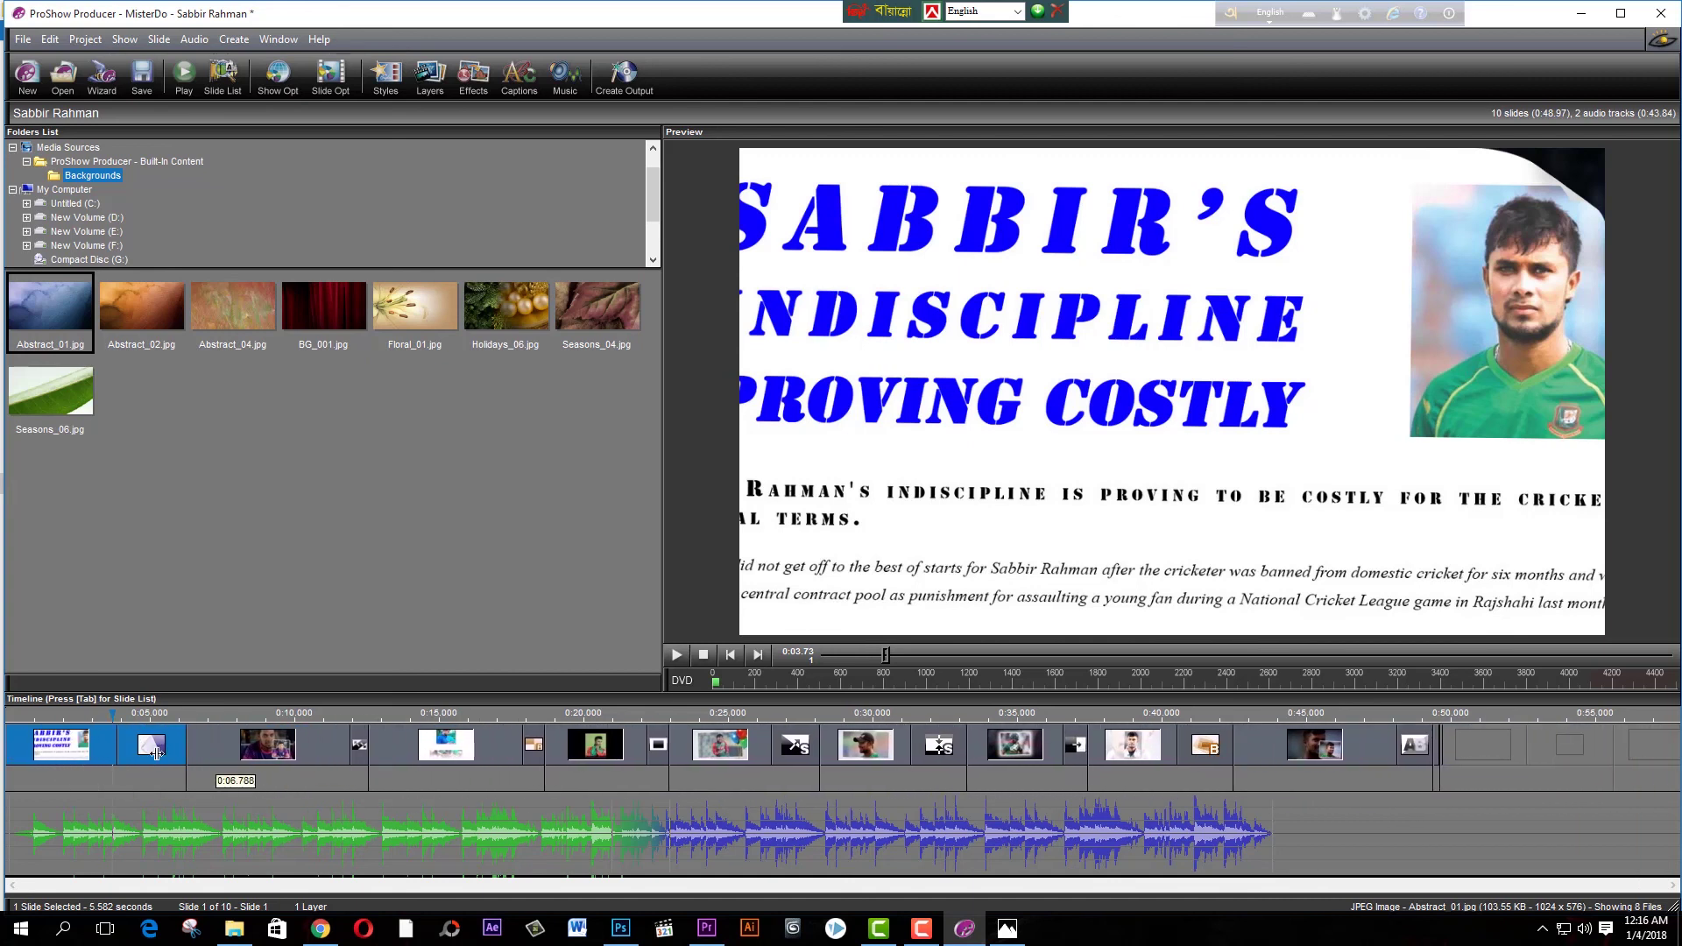
left_click_drag(226, 757, 274, 773)
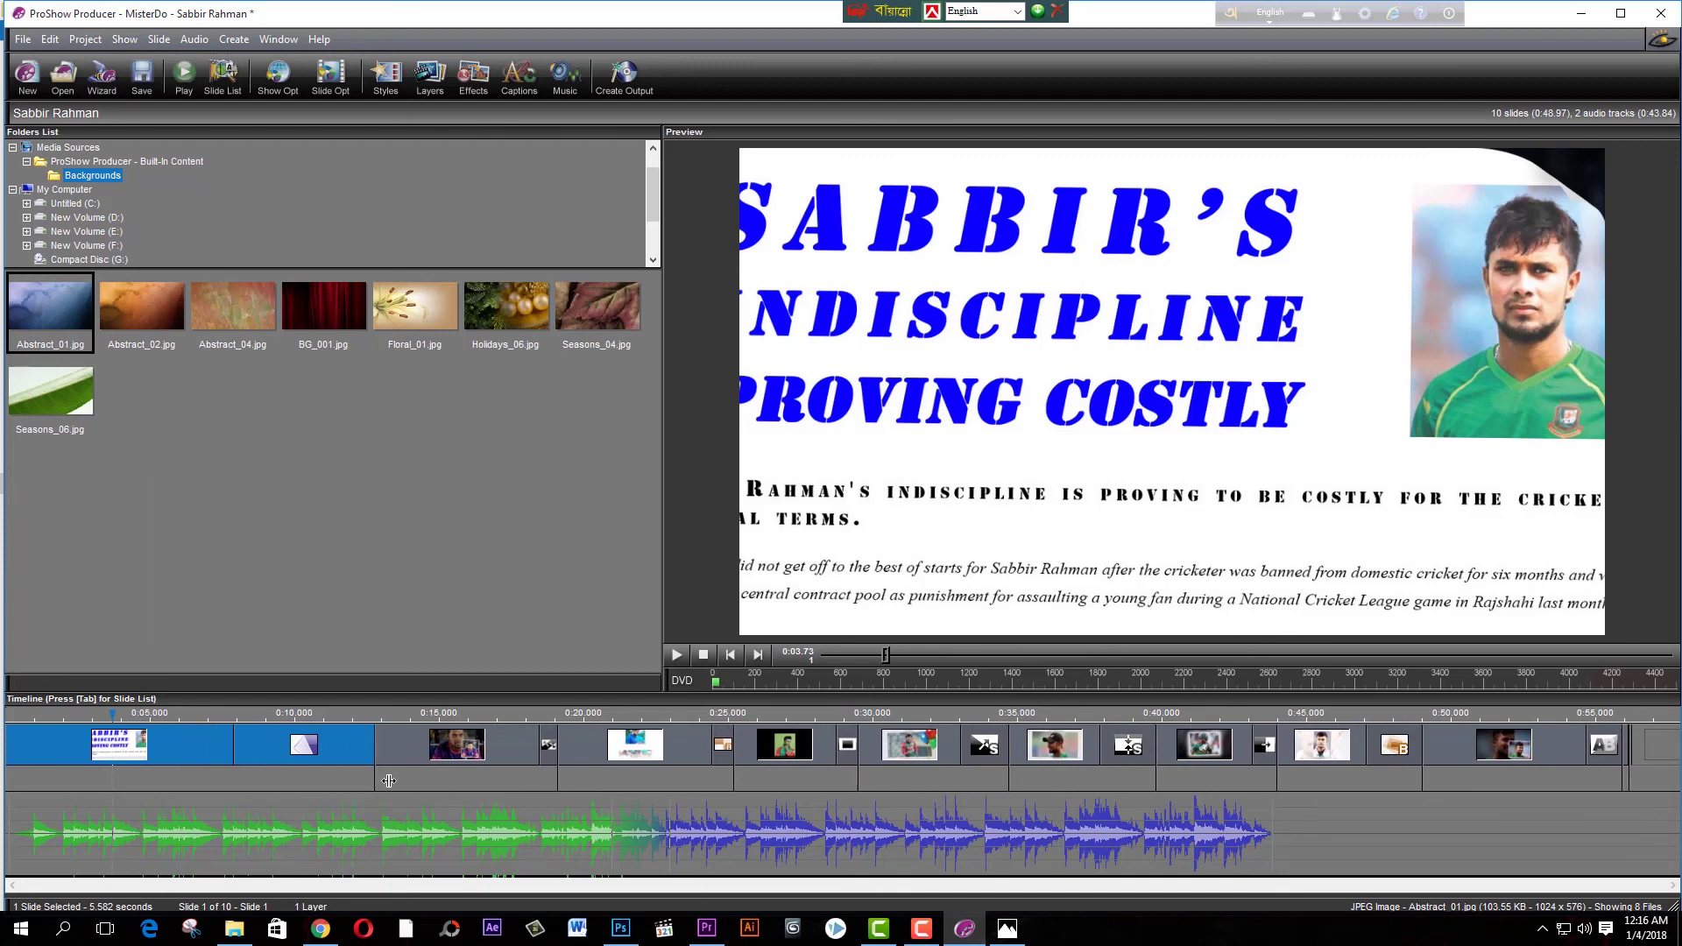
left_click_drag(365, 788, 426, 750)
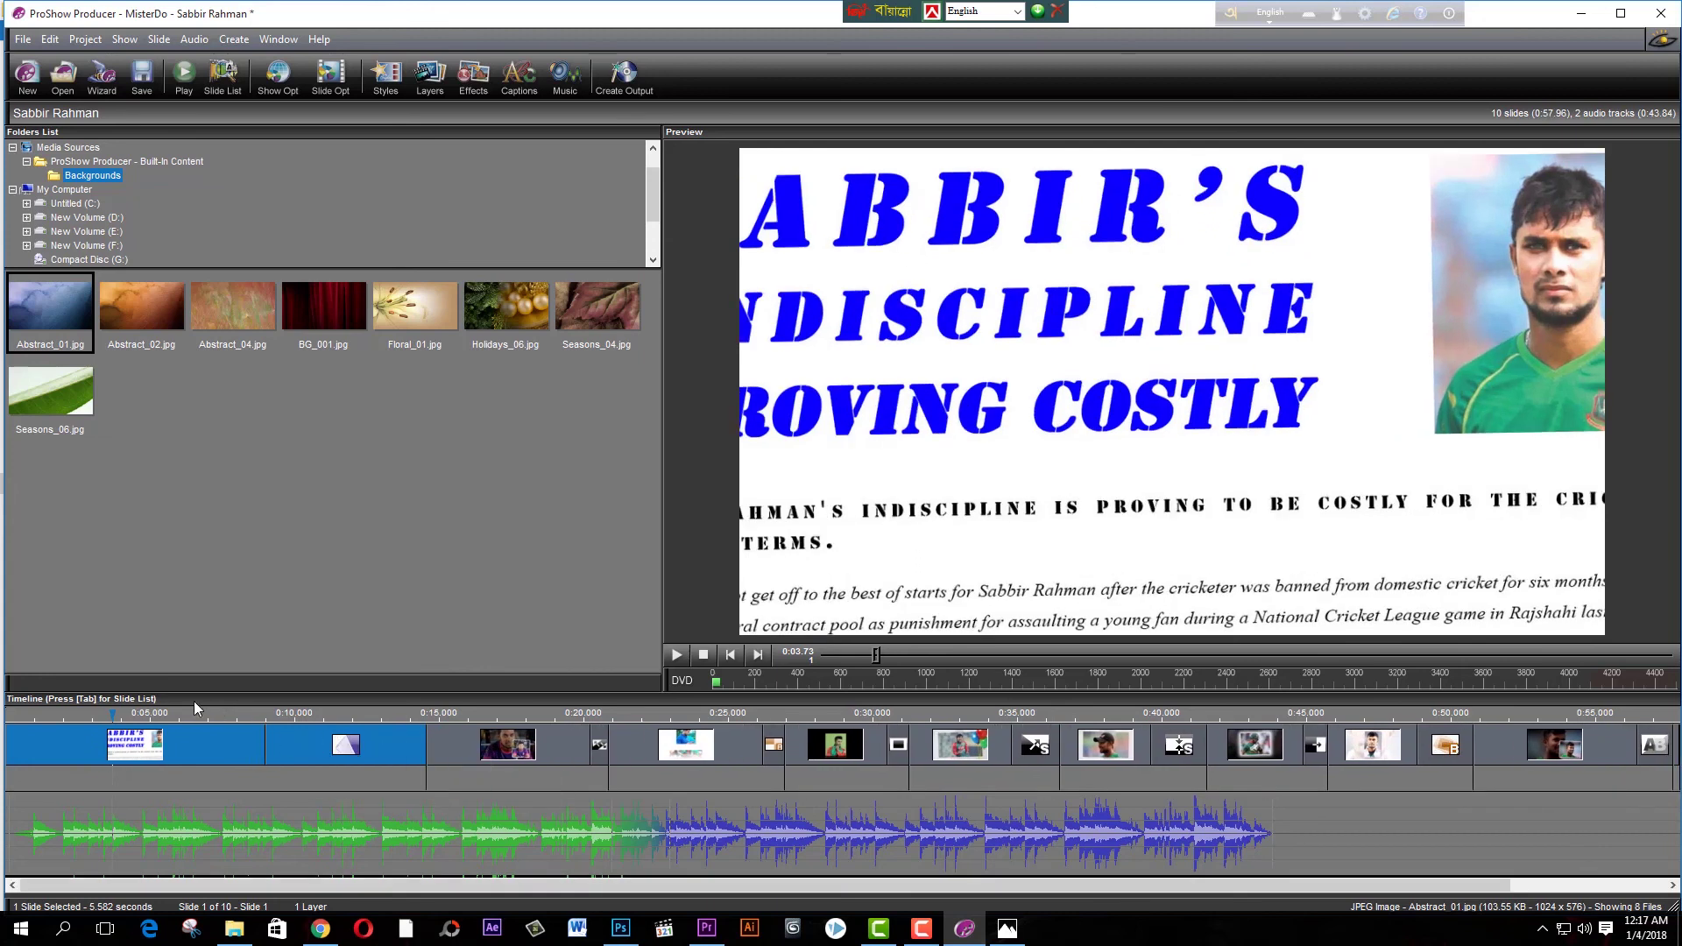
Preview the show, then retime slide 1 to about 11.7 seconds and shorten its page-curl transition.
key("space")
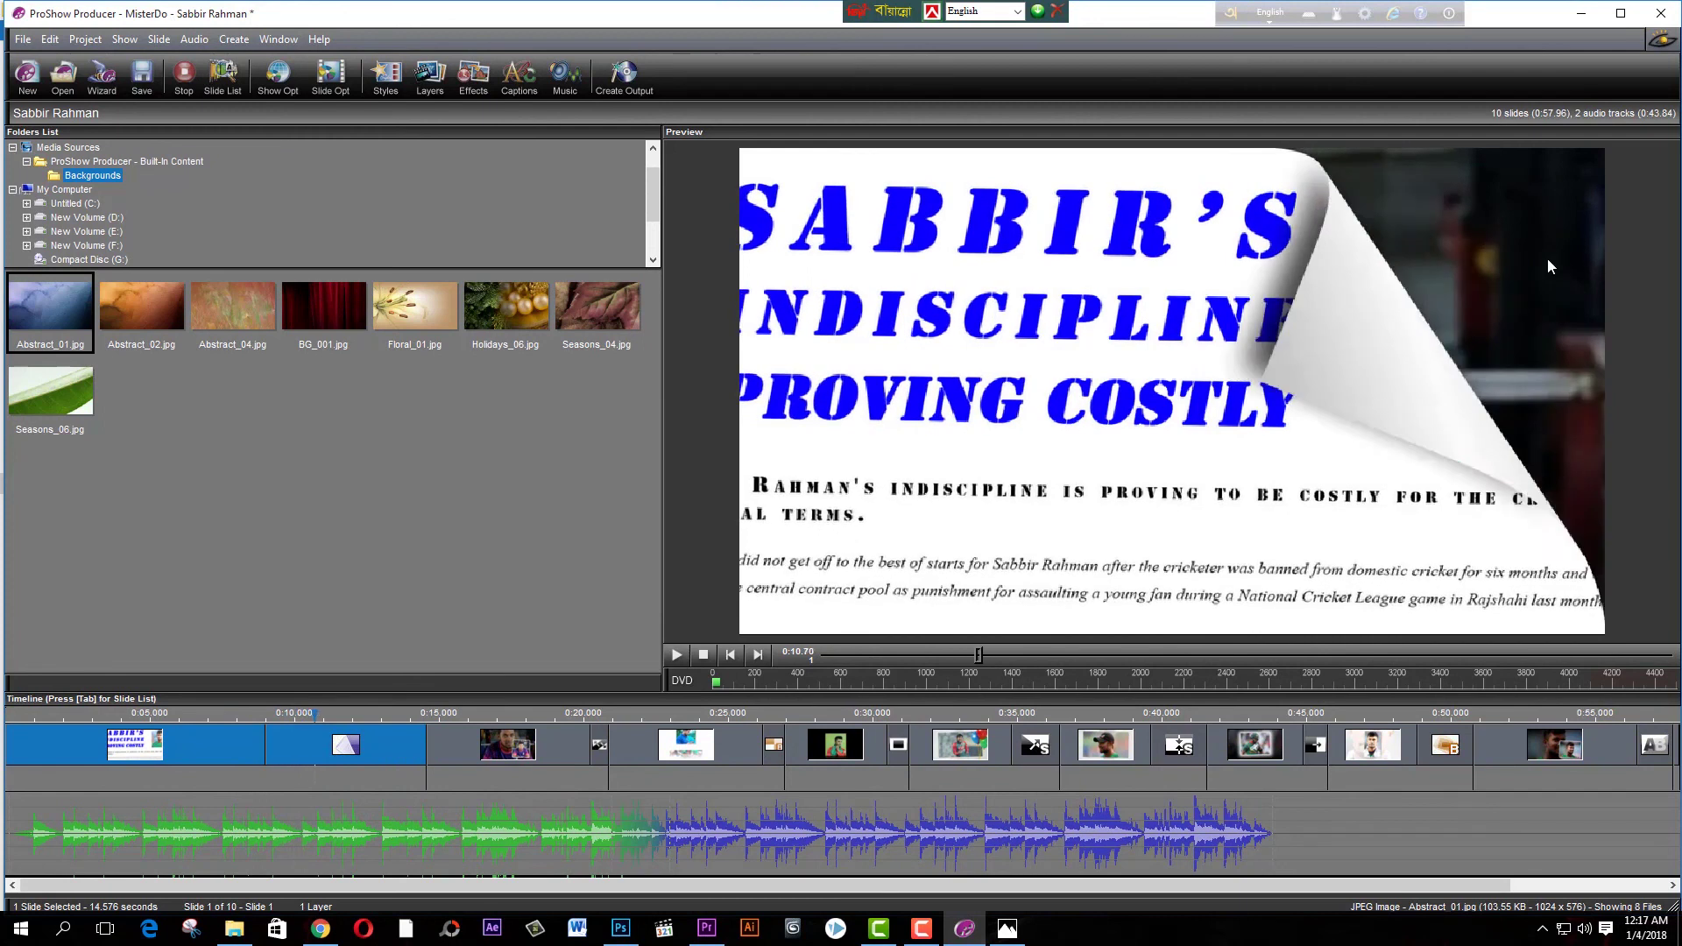
key("space")
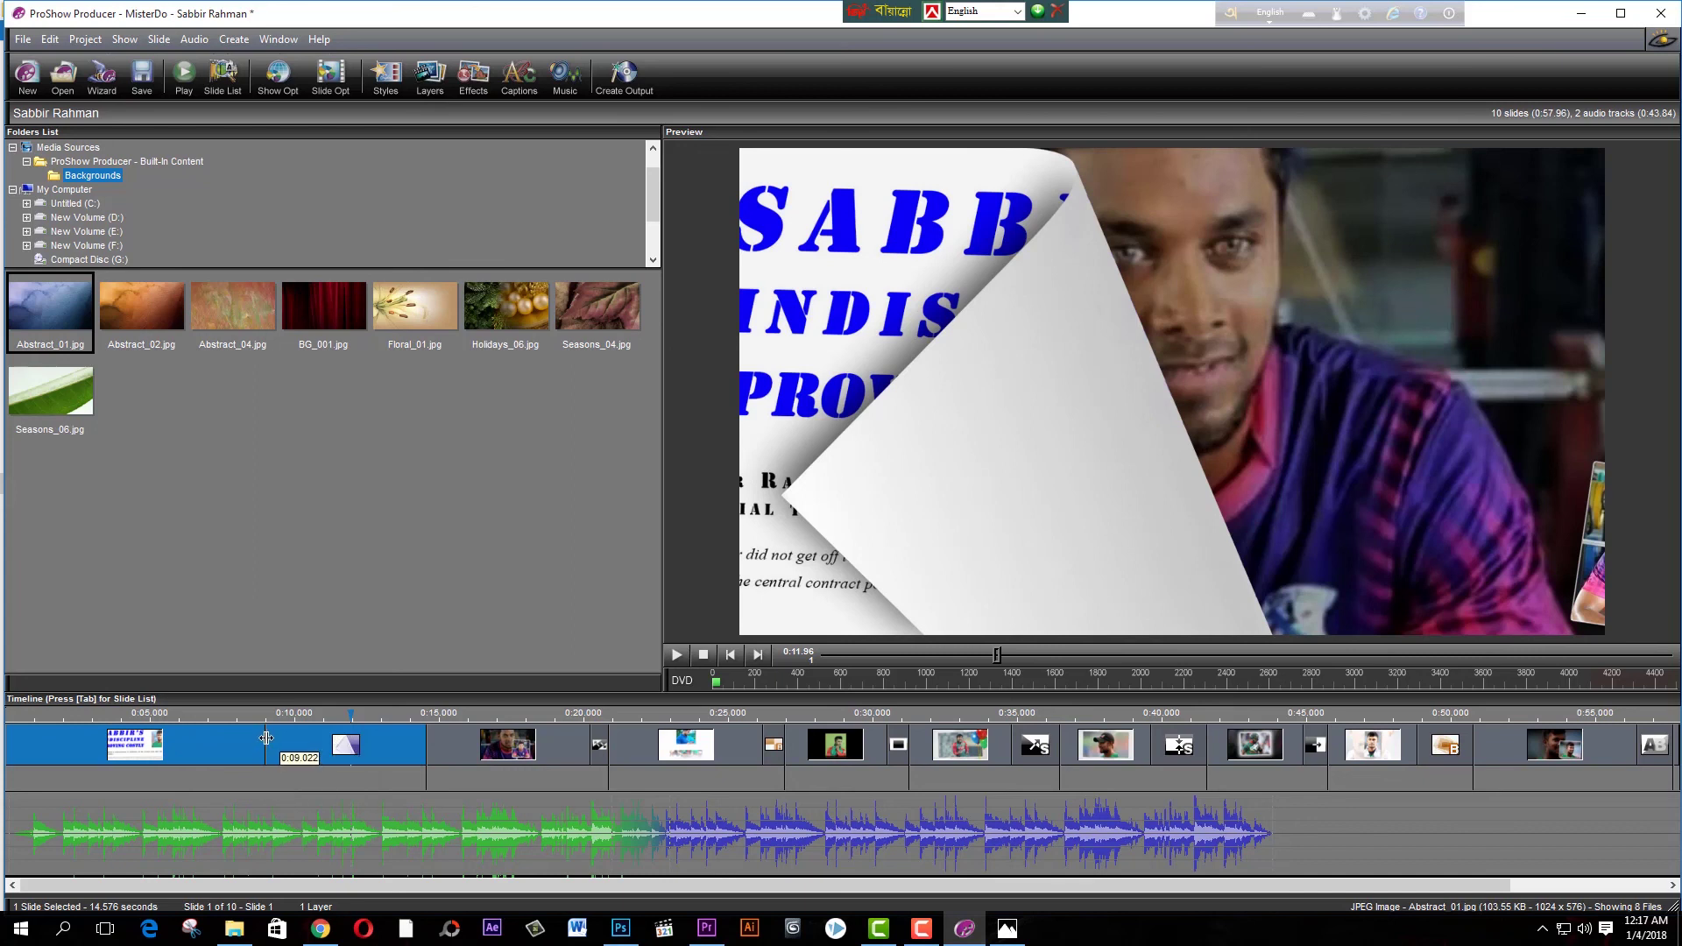
left_click_drag(266, 739, 334, 748)
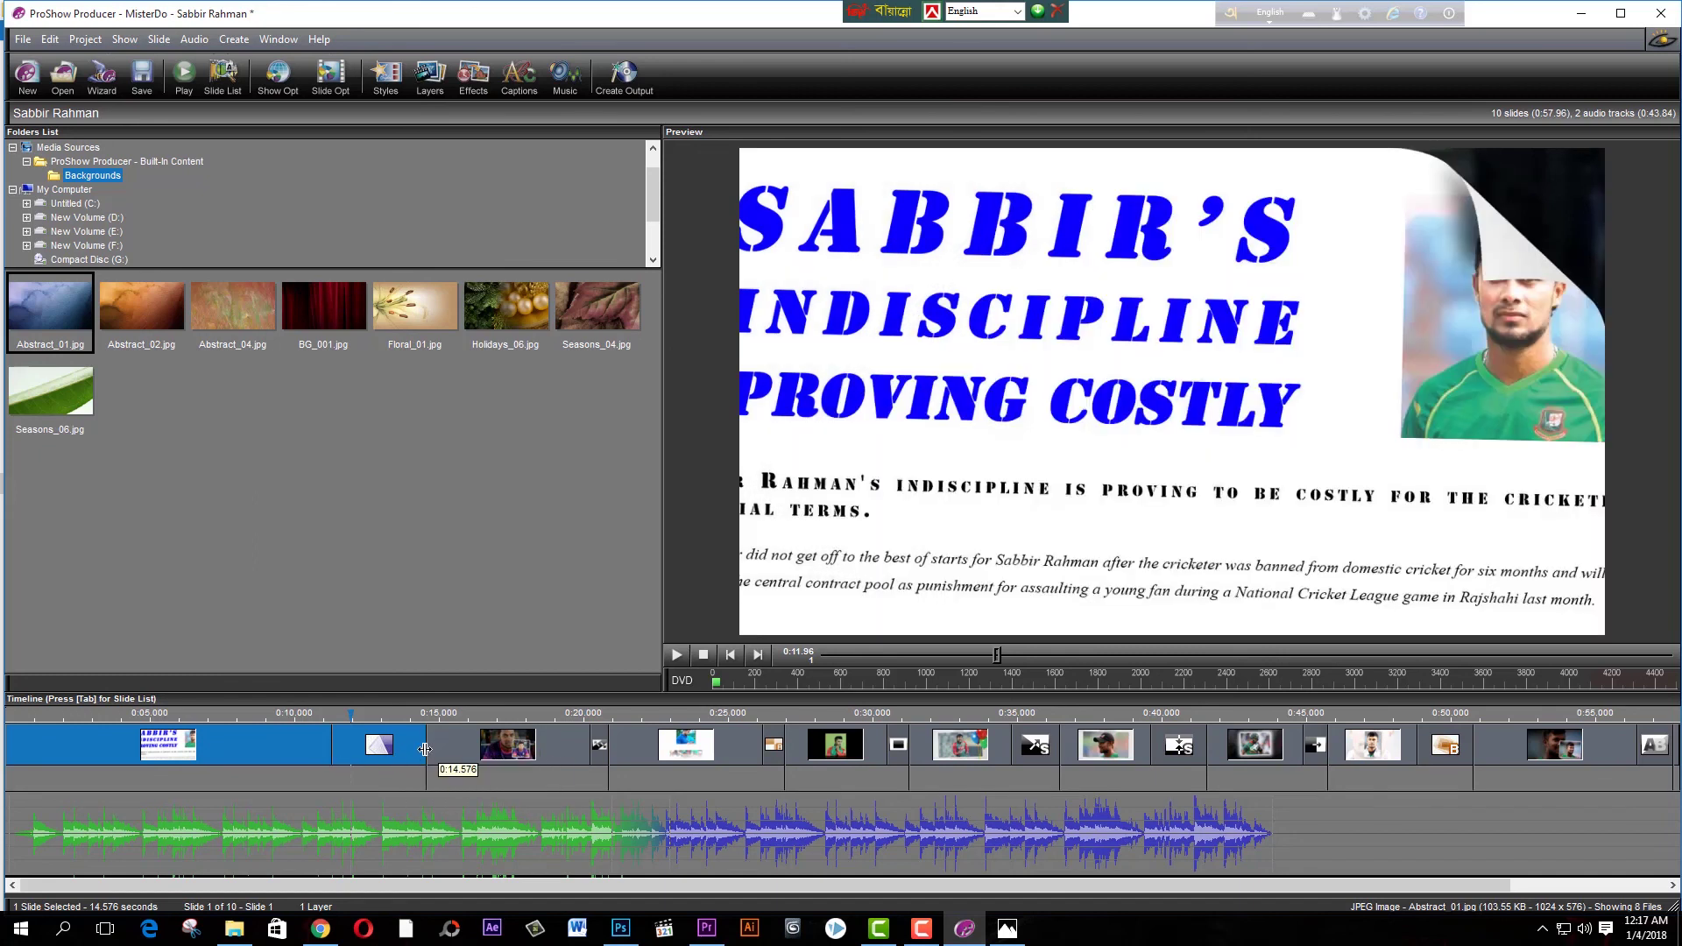
left_click_drag(416, 751, 343, 784)
Replay from slide 1's transition, then lengthen slide 3, leaving the show at 0:57.60.
left_click(263, 716)
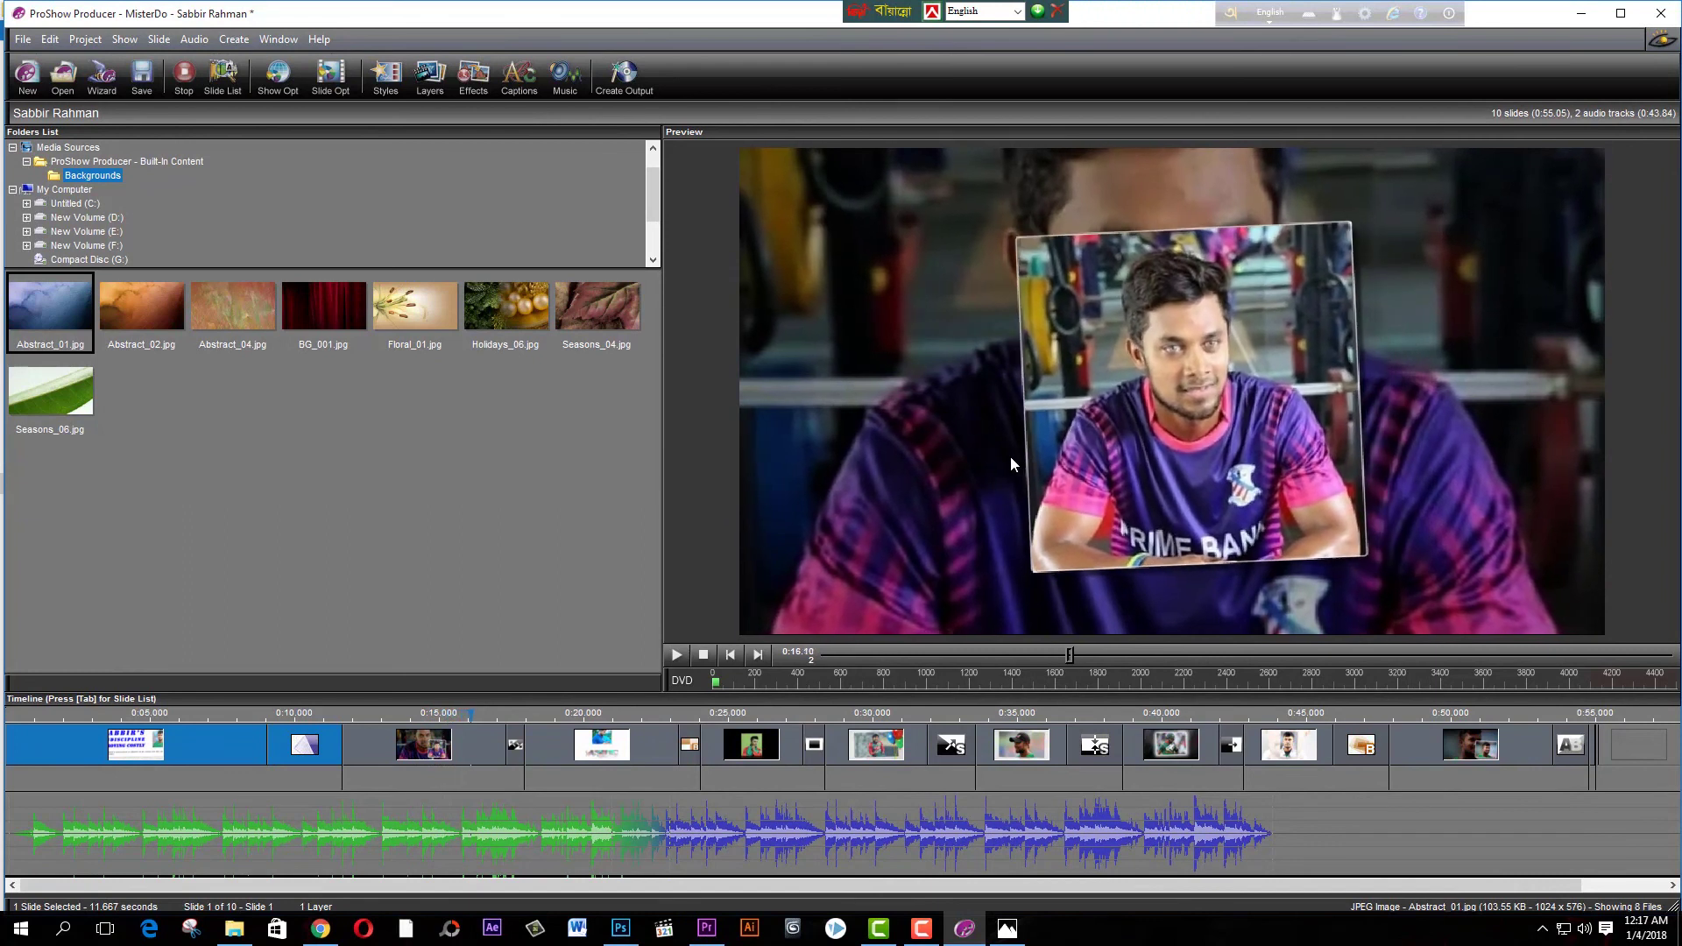
key("space")
mouse_move(524, 771)
left_mouse_down()
mouse_move(683, 755)
mouse_move(502, 749)
mouse_move(522, 749)
left_mouse_up()
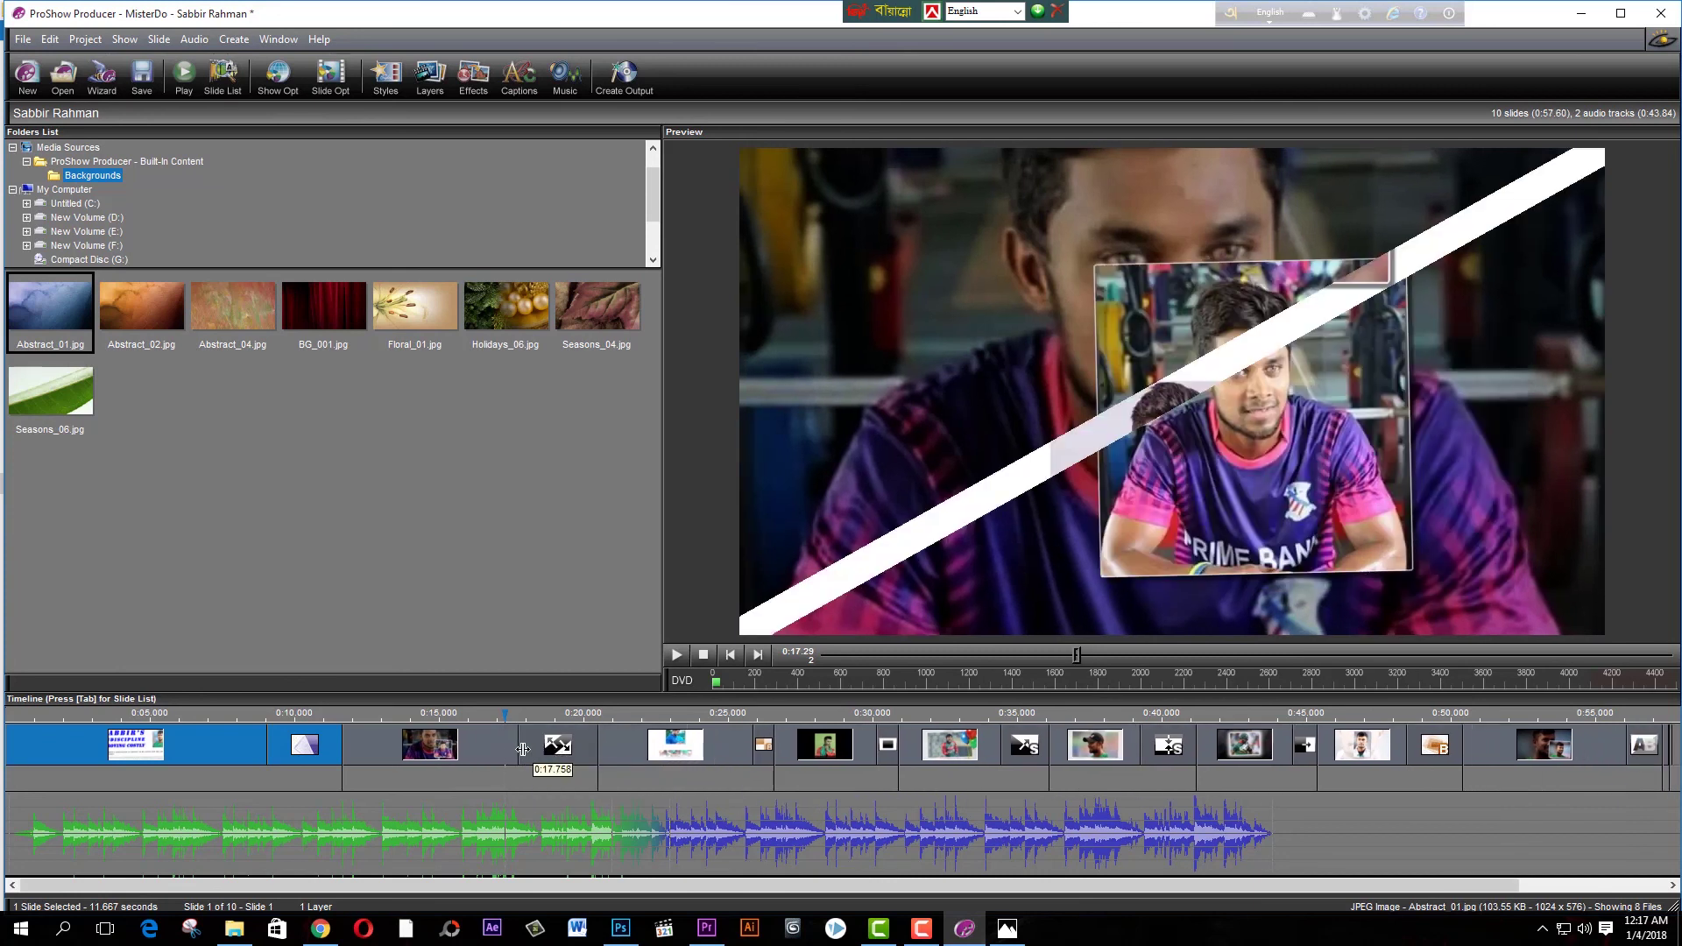